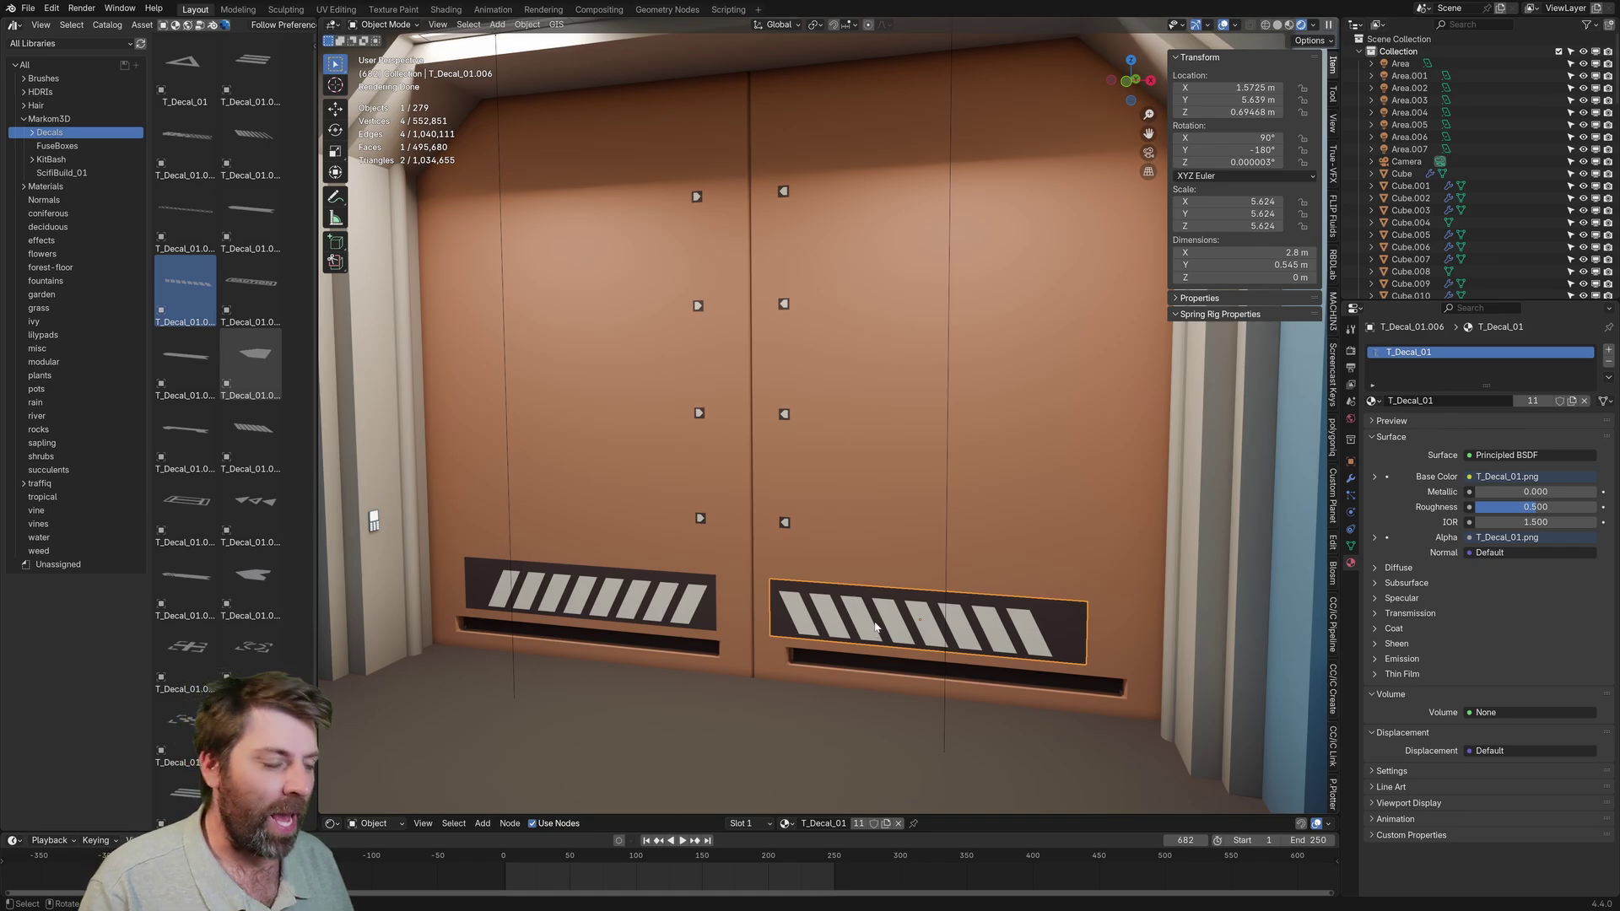
drag(251, 281, 898, 385)
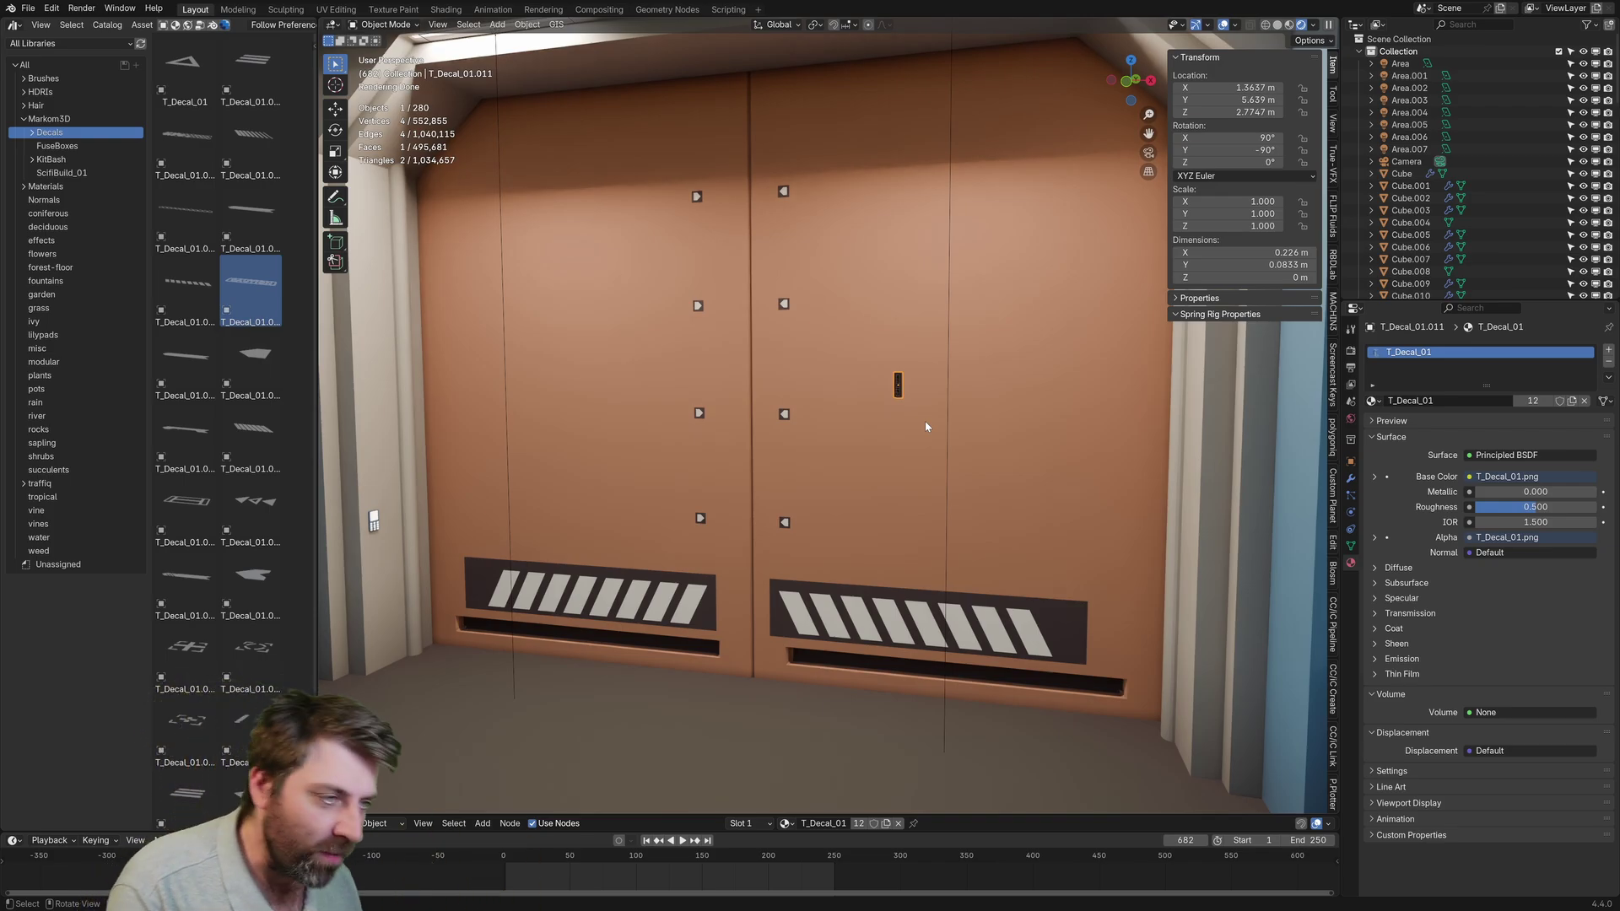
key(Delete)
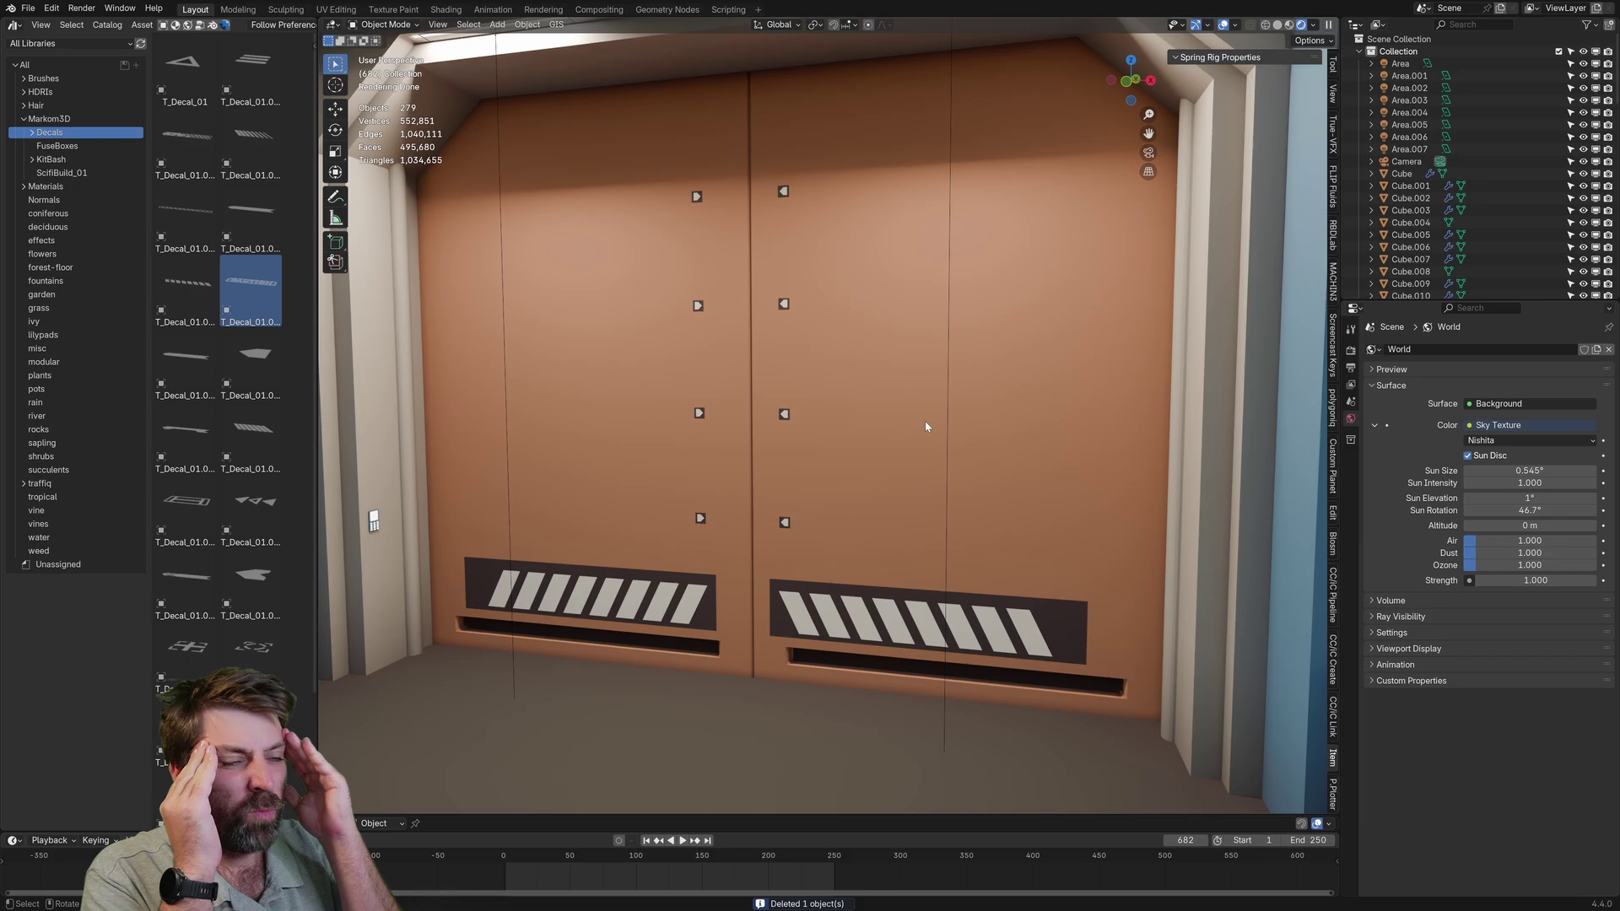
scroll(858, 512, down, 1)
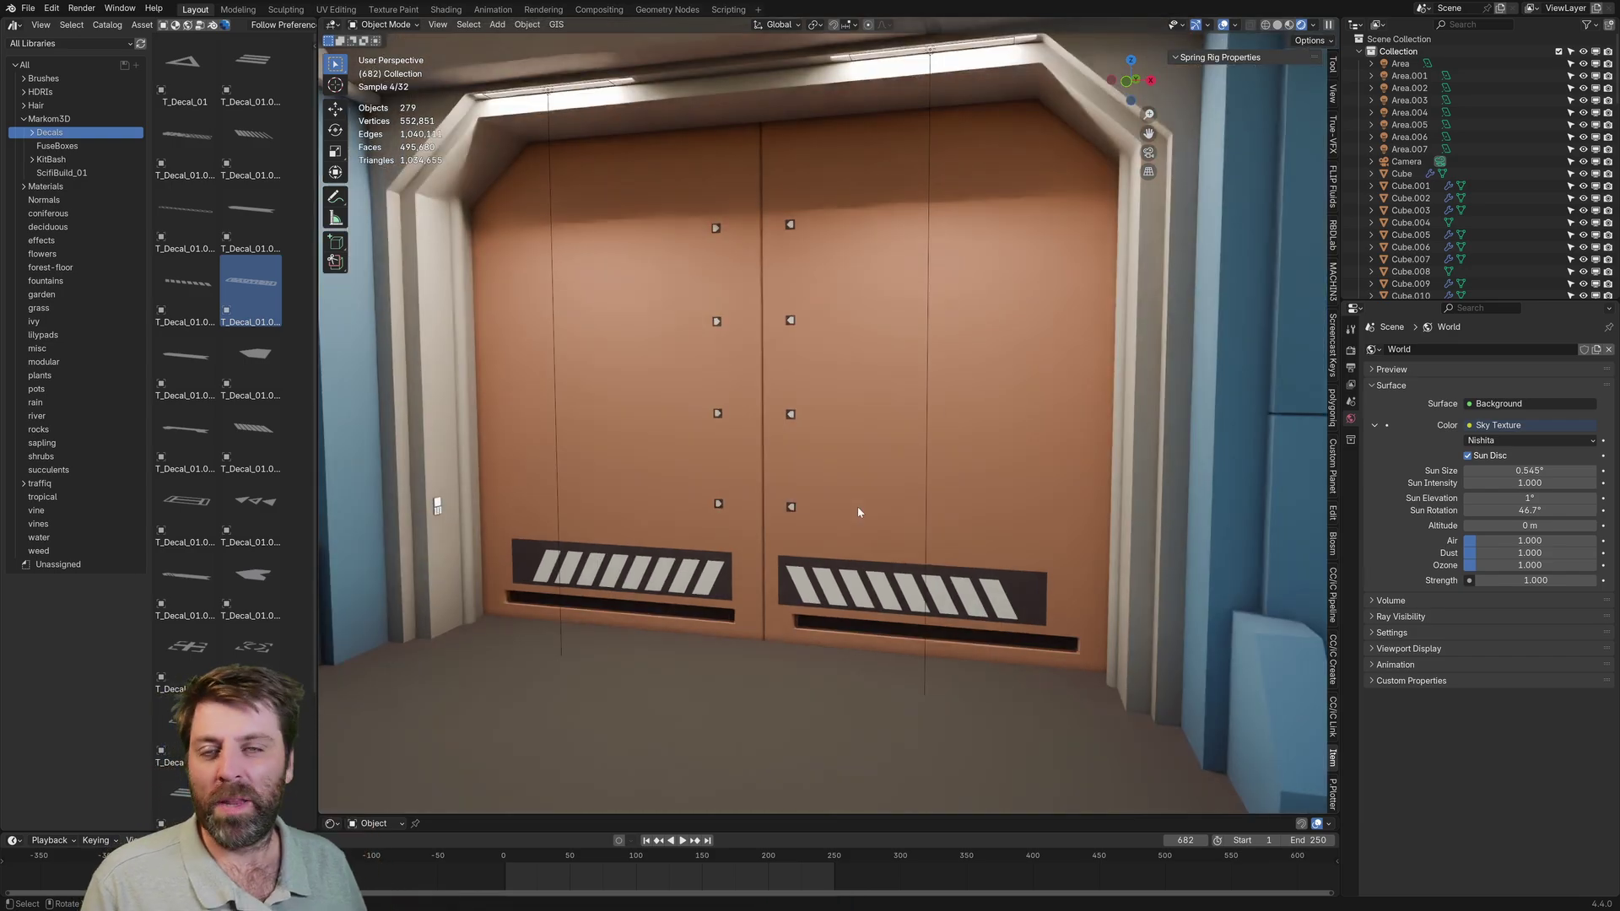
- Select the orange double door of the hangar bay to work on its Mat_Paint_Orange material
click(896, 435)
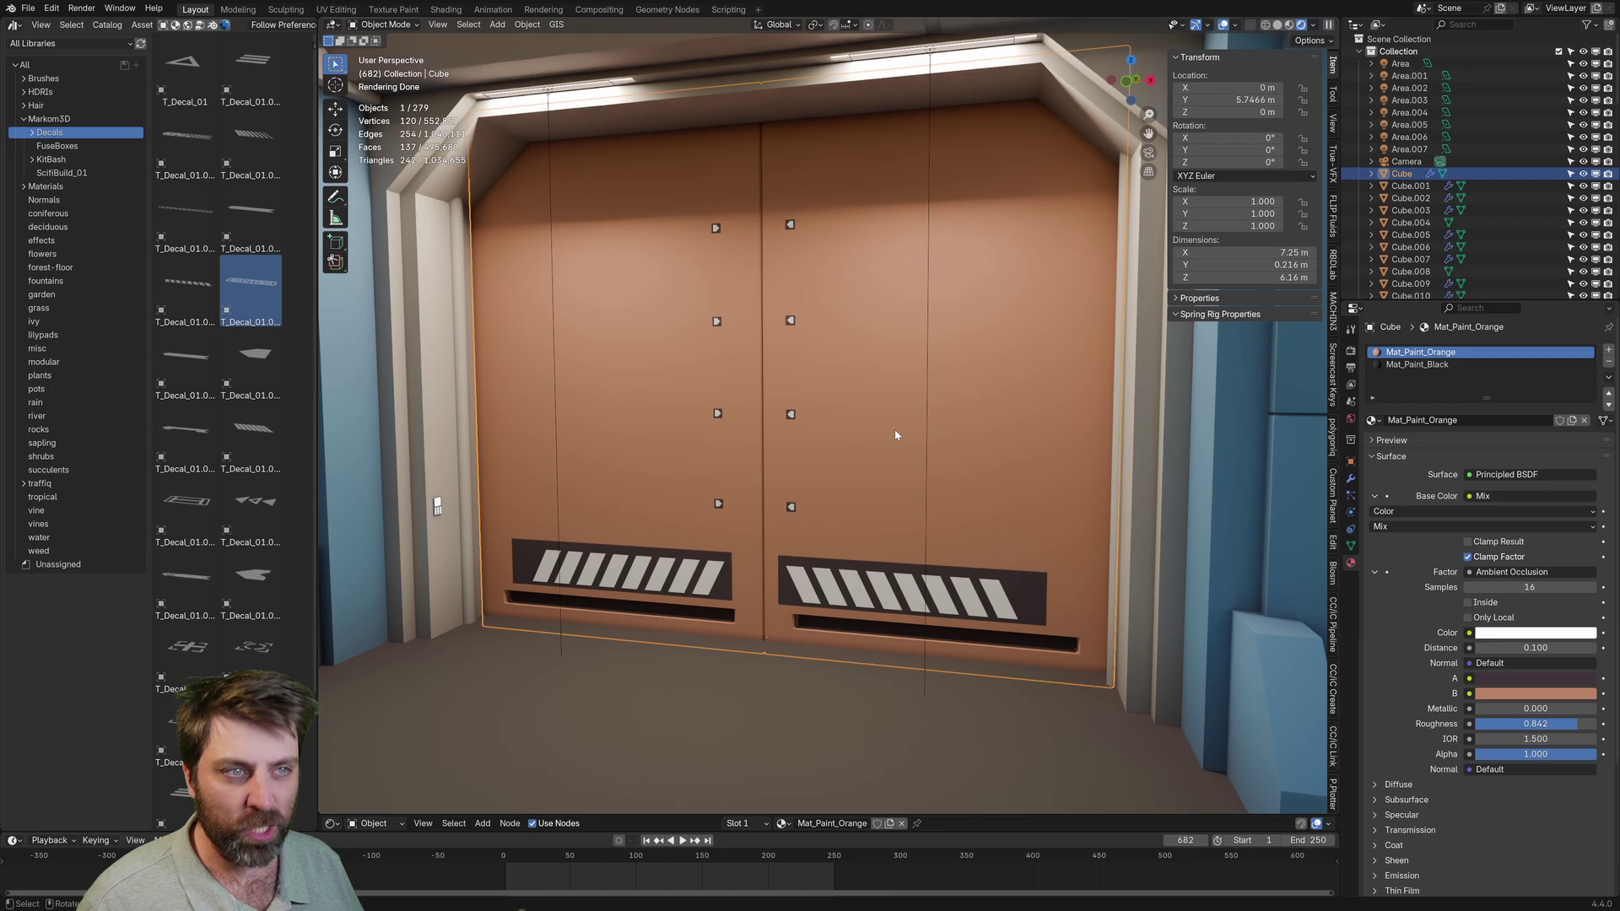
scroll(957, 437, down, 10)
middle_drag(953, 439, 864, 452)
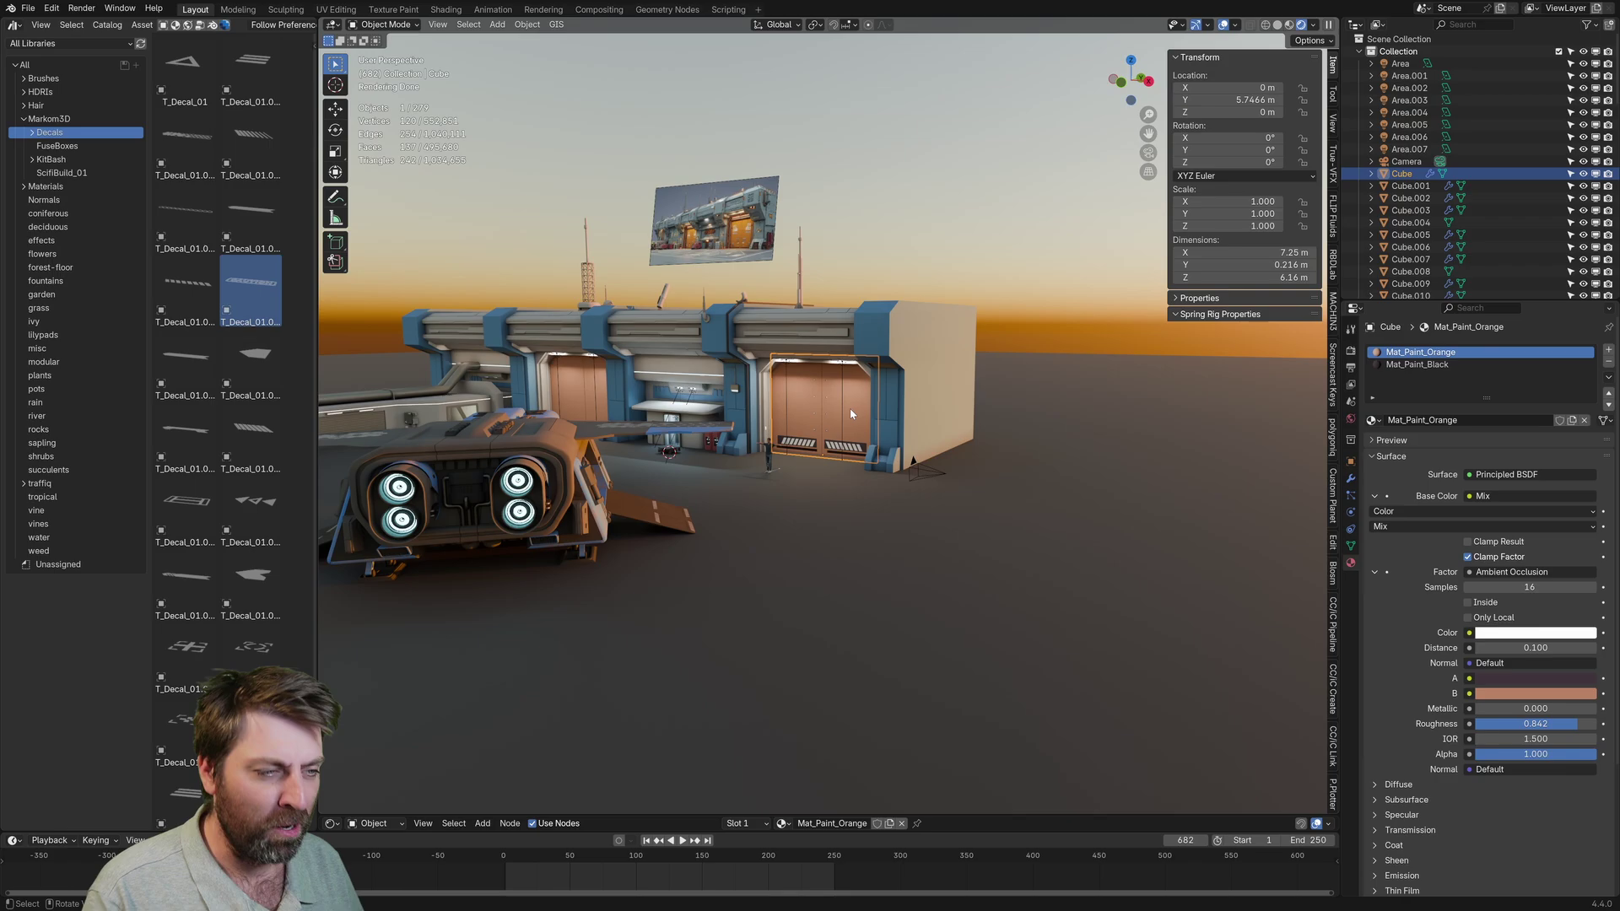
scroll(851, 414, up, 8)
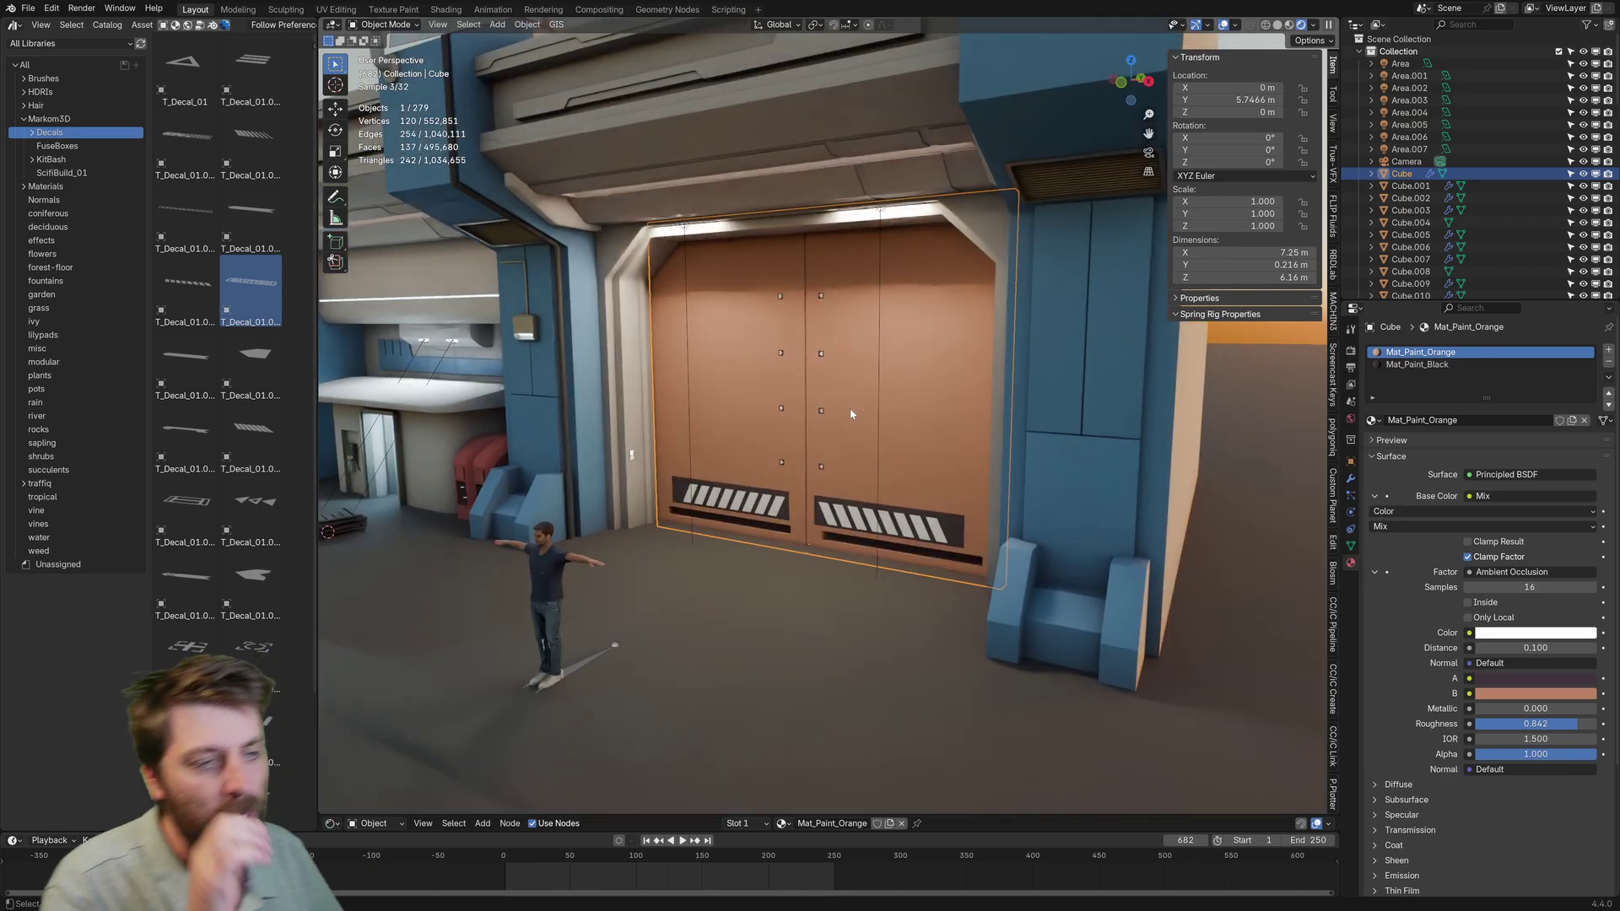
scroll(850, 414, up, 4)
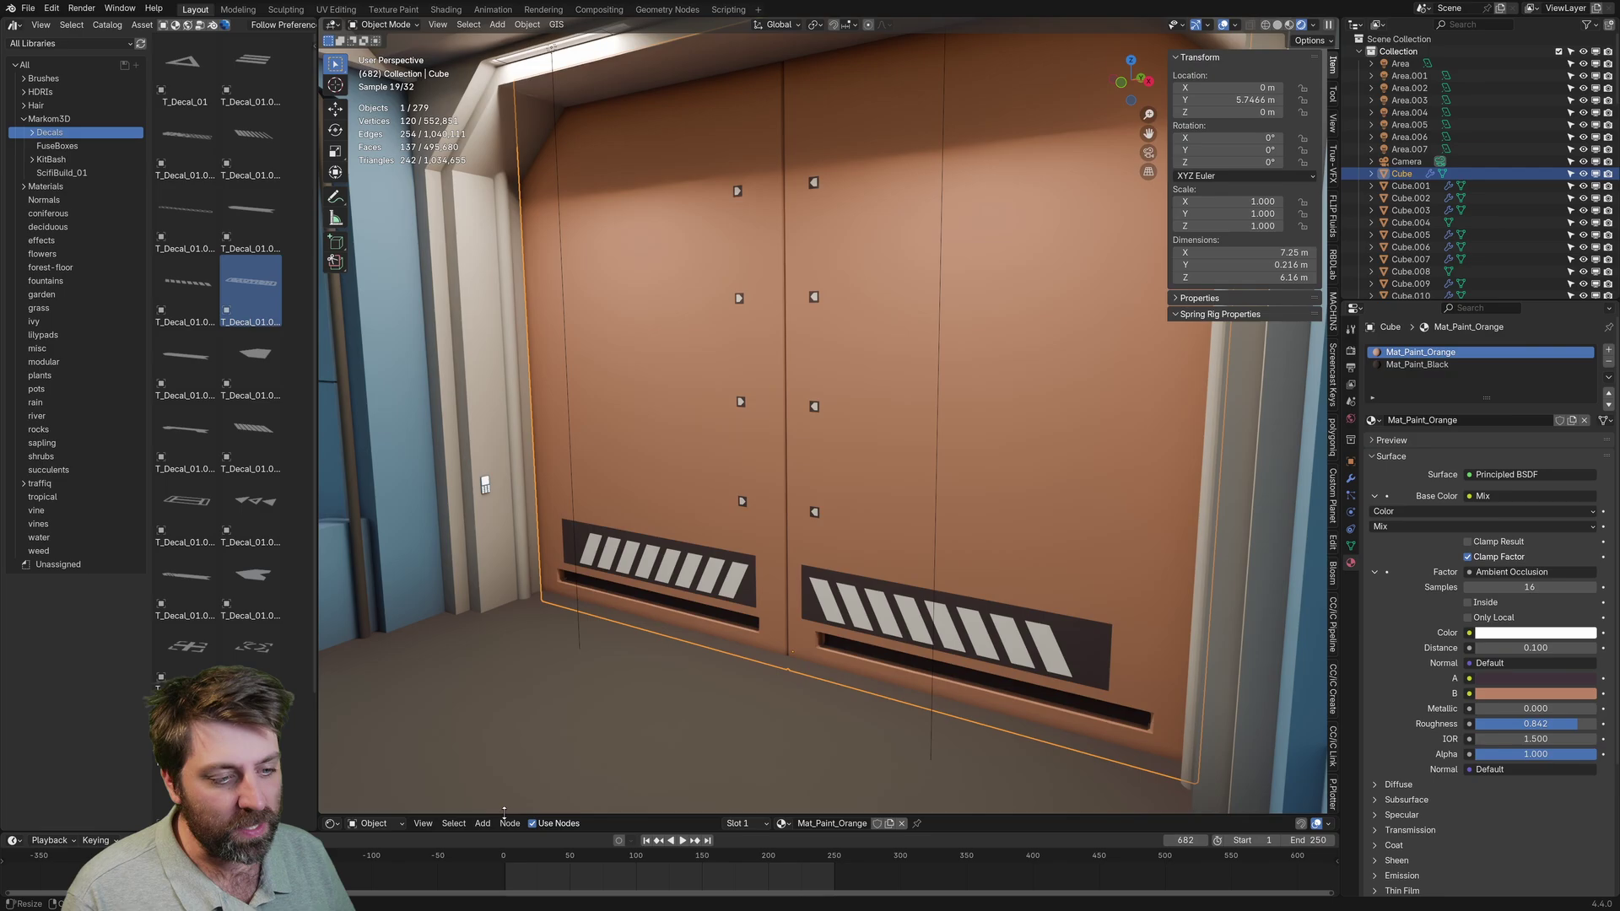
- Enlarge the node editor and turn on Only Local for the Ambient Occlusion node of Mat_Paint_Orange
drag(507, 814, 533, 437)
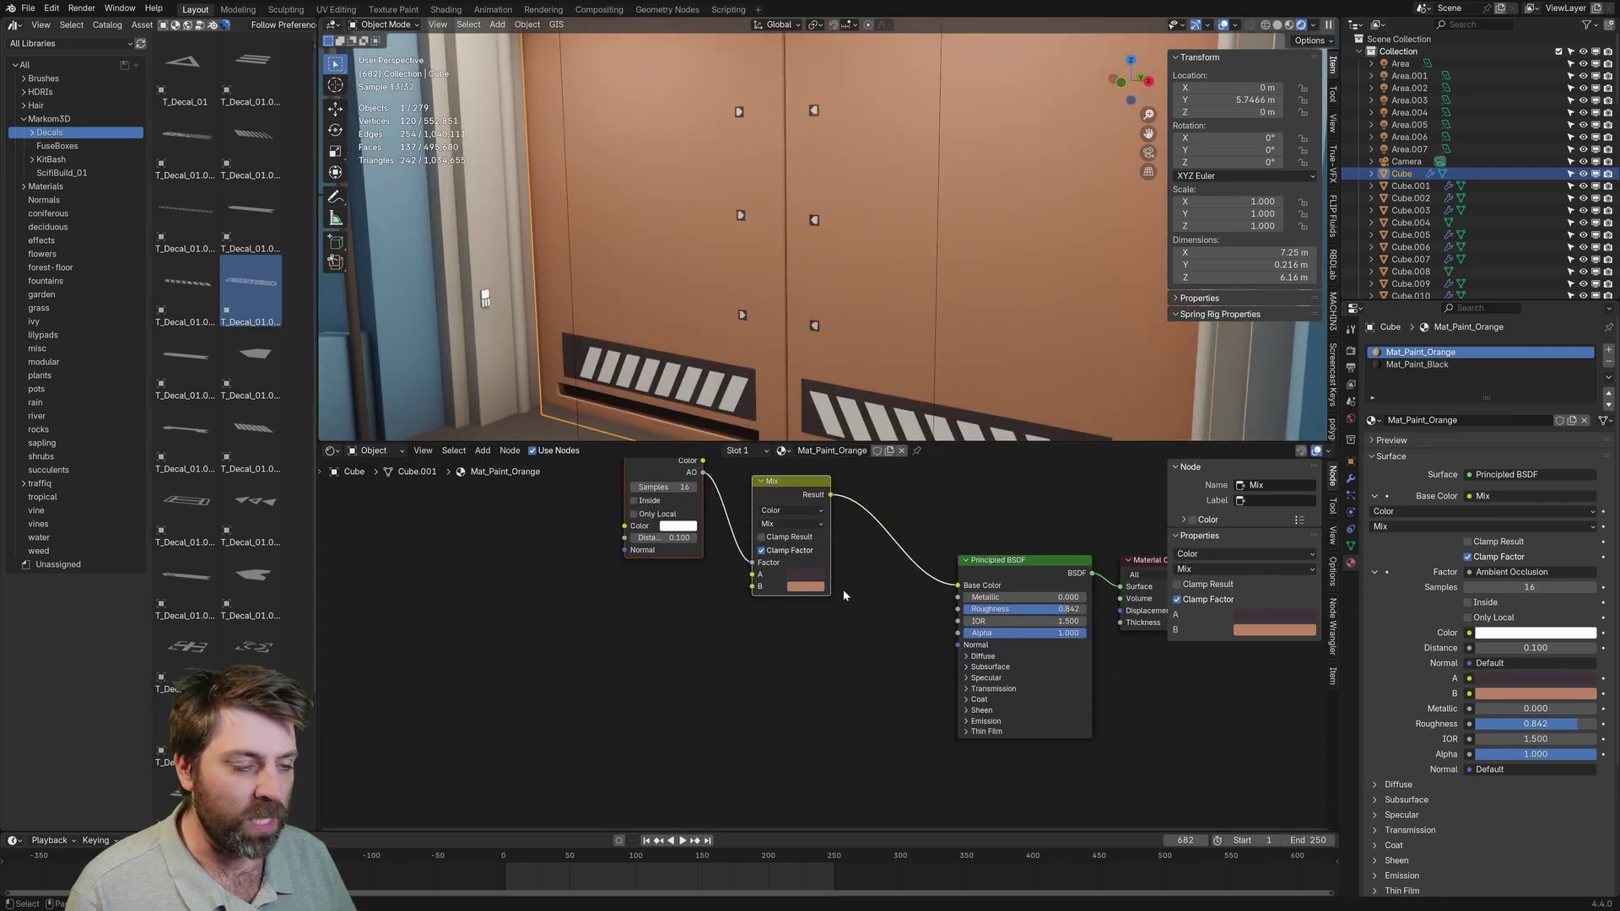
middle_drag(659, 610, 697, 699)
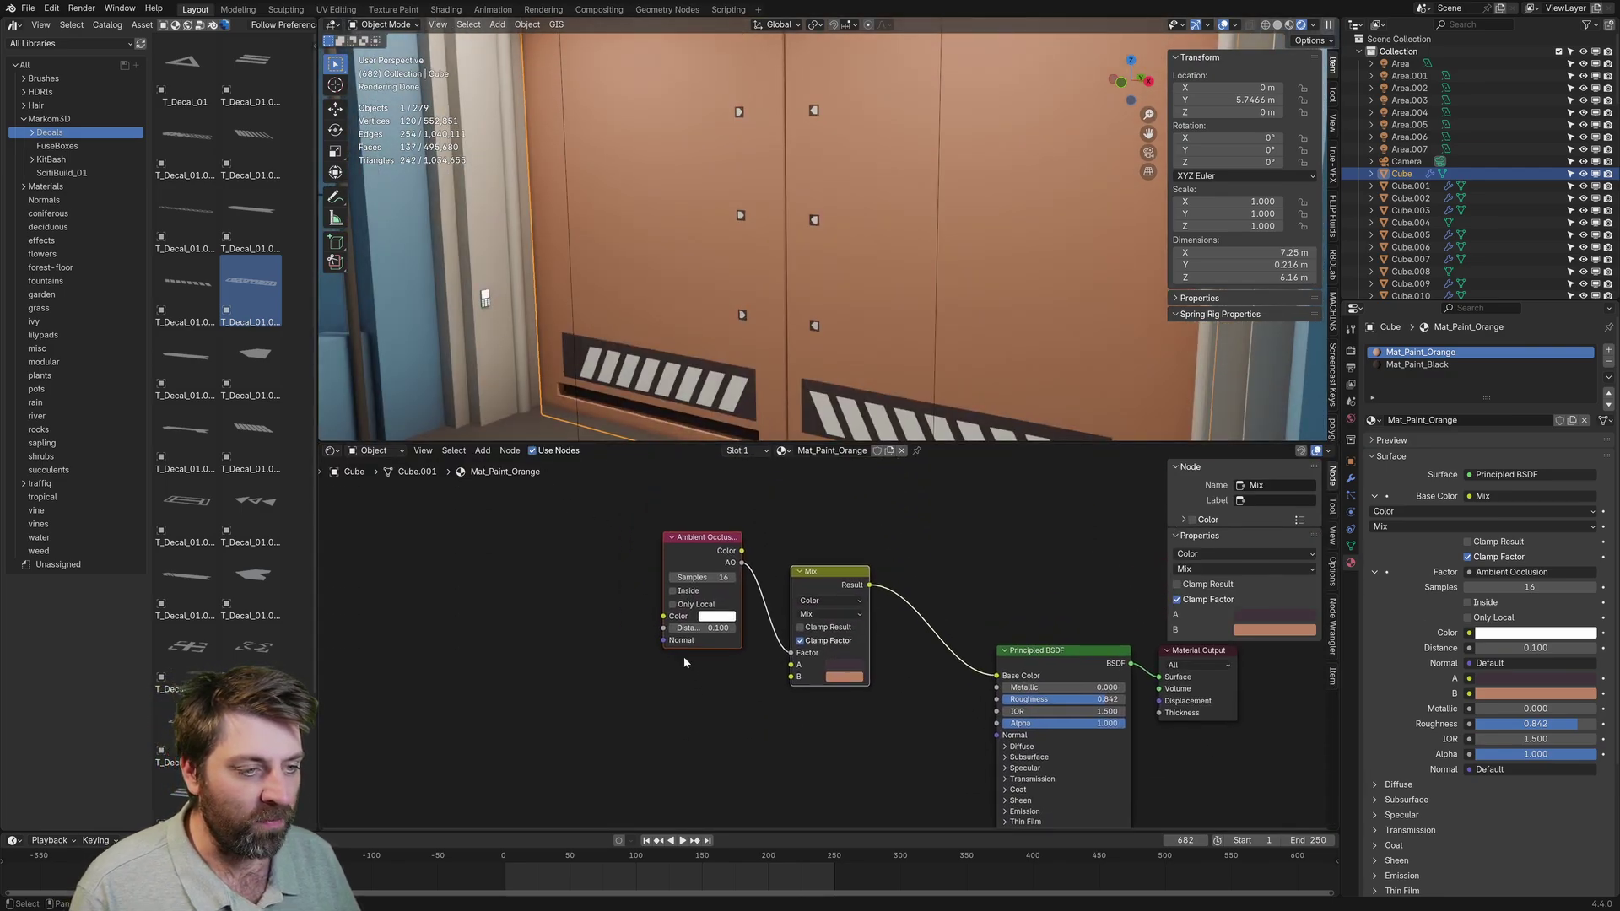
click(673, 604)
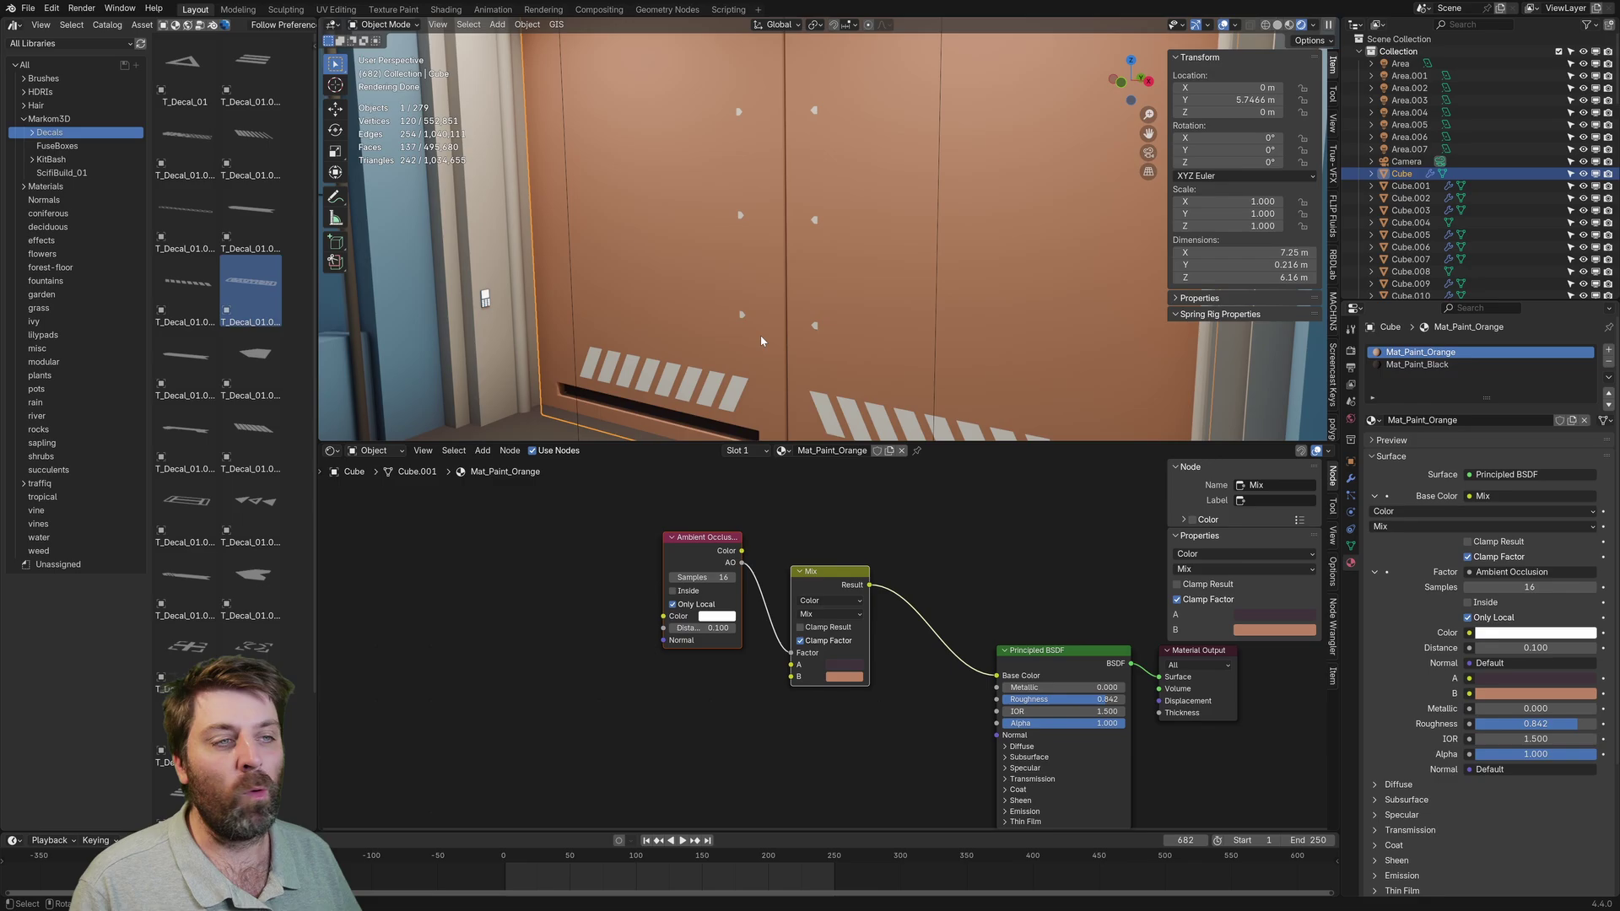
- Convert the door and the surrounding frame and wall pieces to meshes and join them into one object
scroll(690, 171, down, 4)
shift+middle_drag(676, 289, 635, 366)
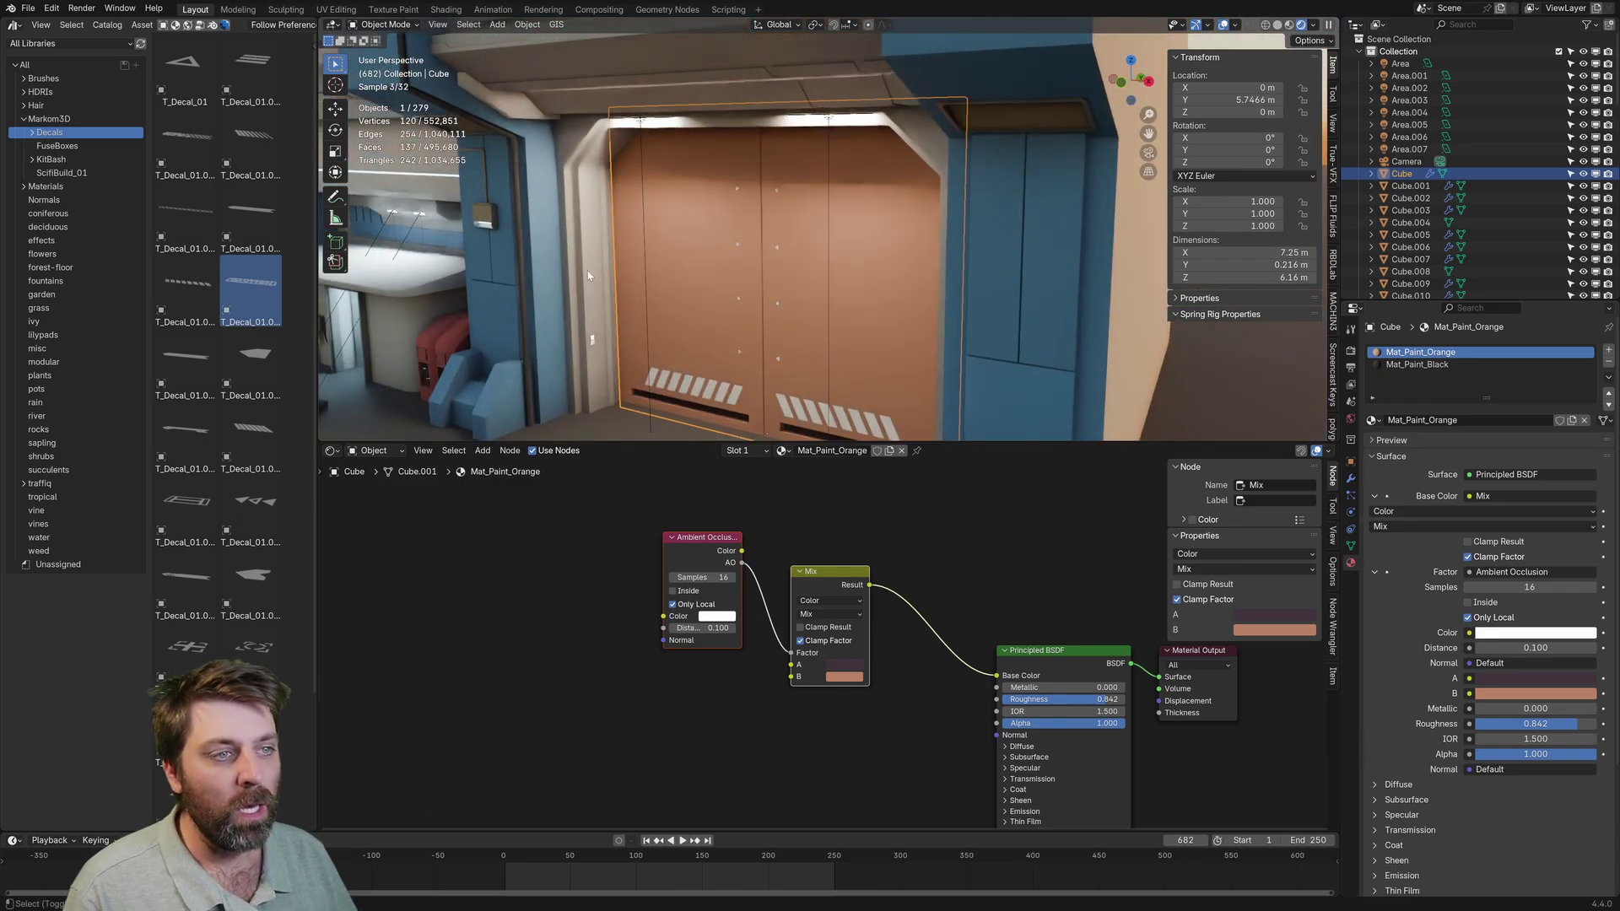
shift+click(573, 145)
shift+click(535, 77)
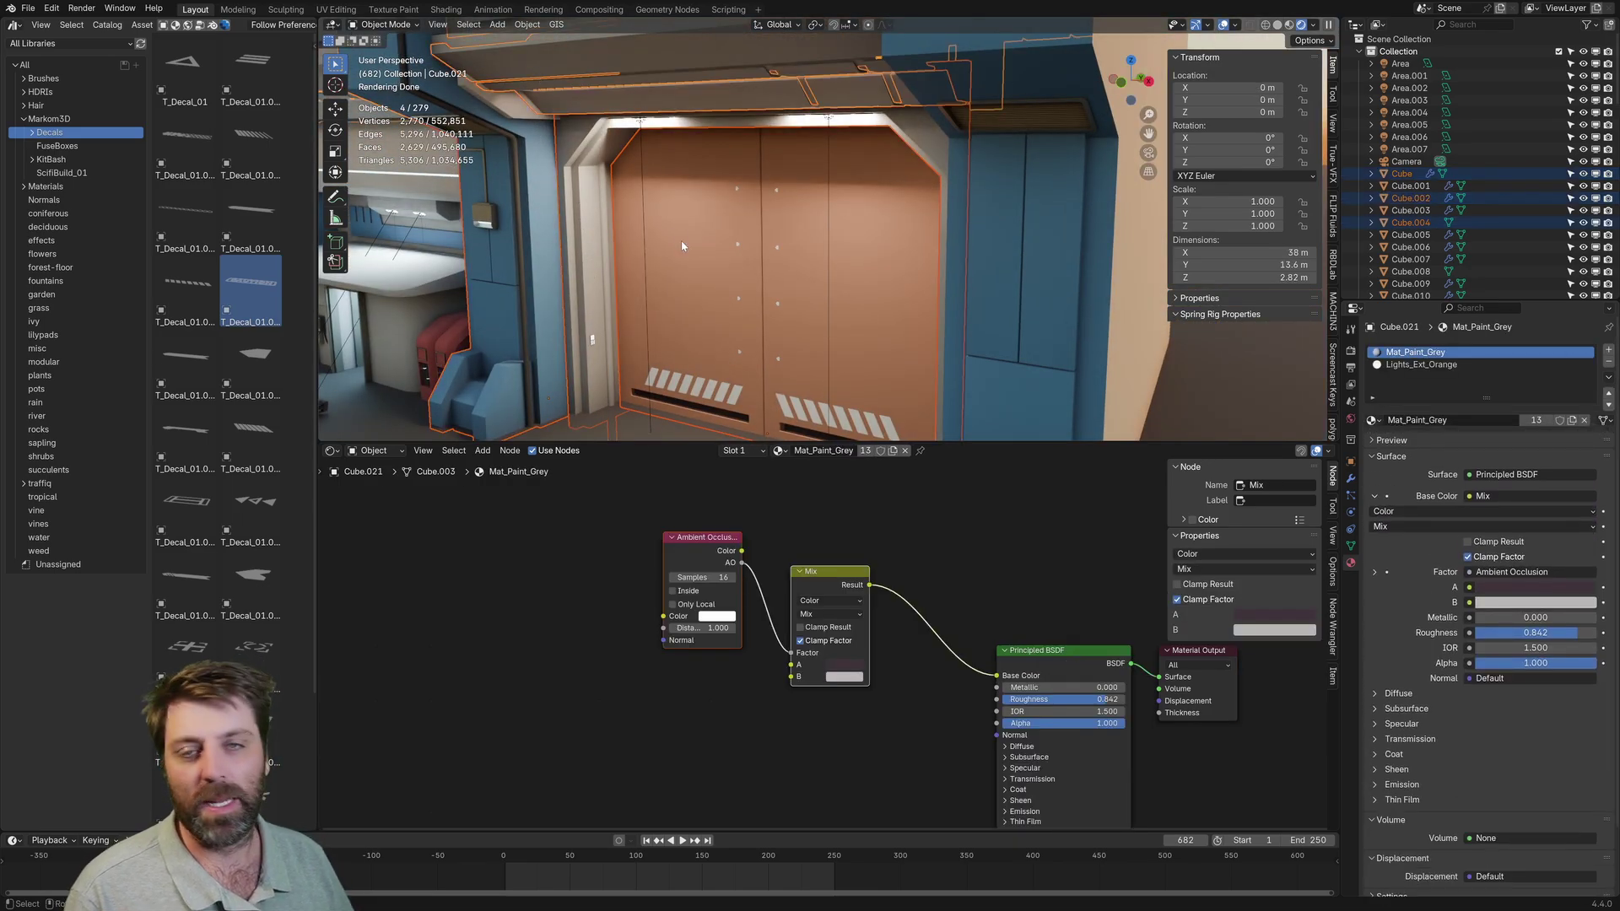
key(F3)
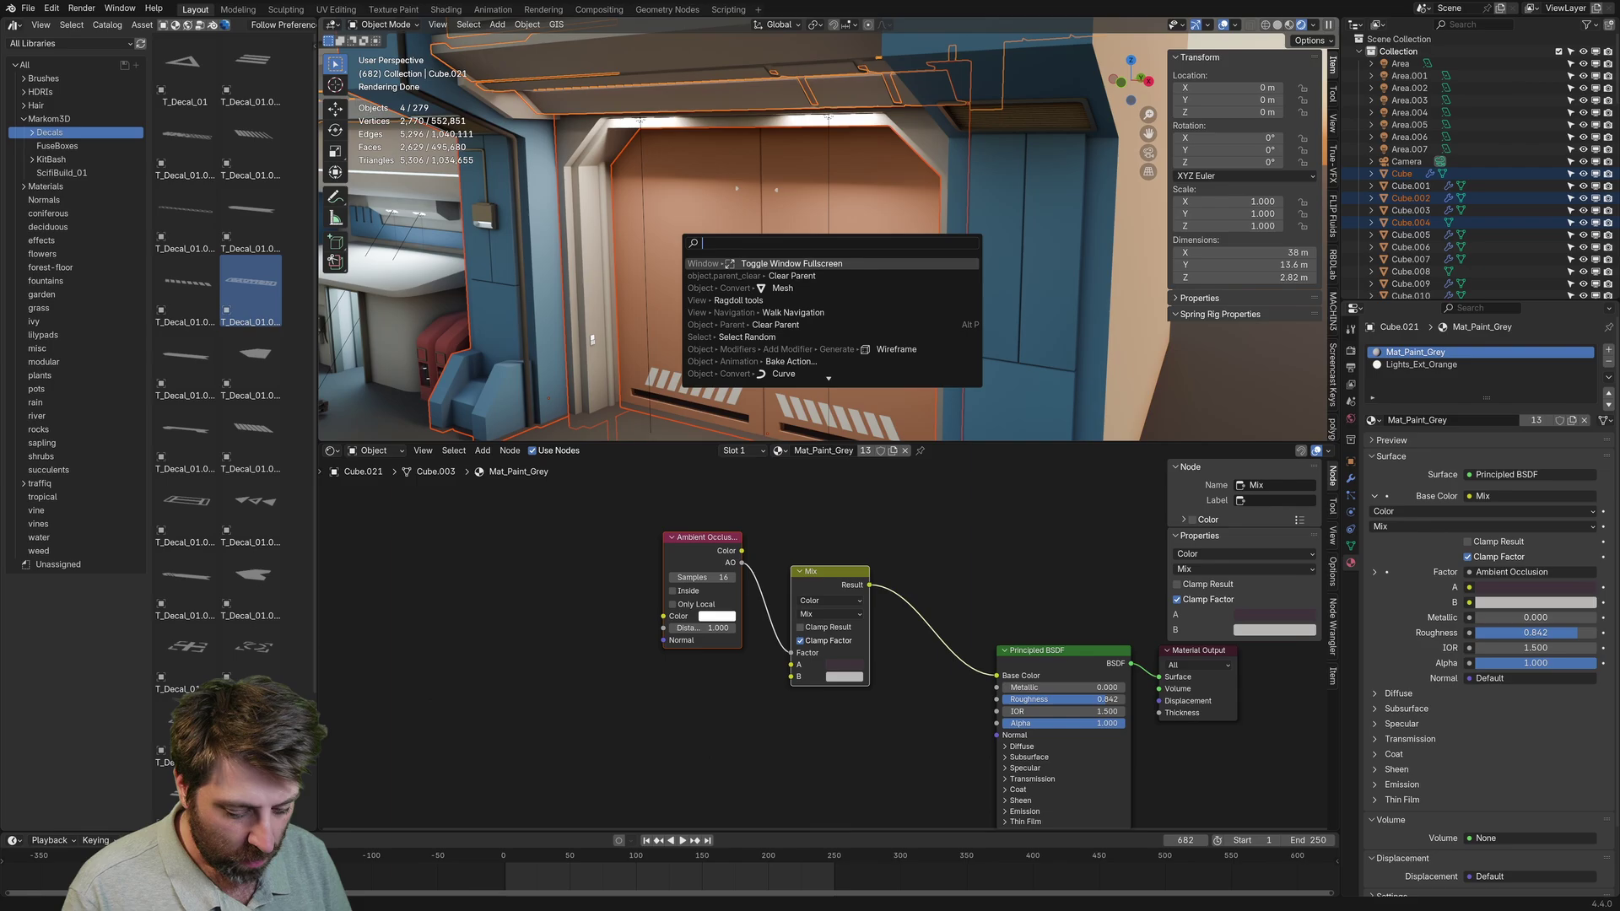
text(conver)
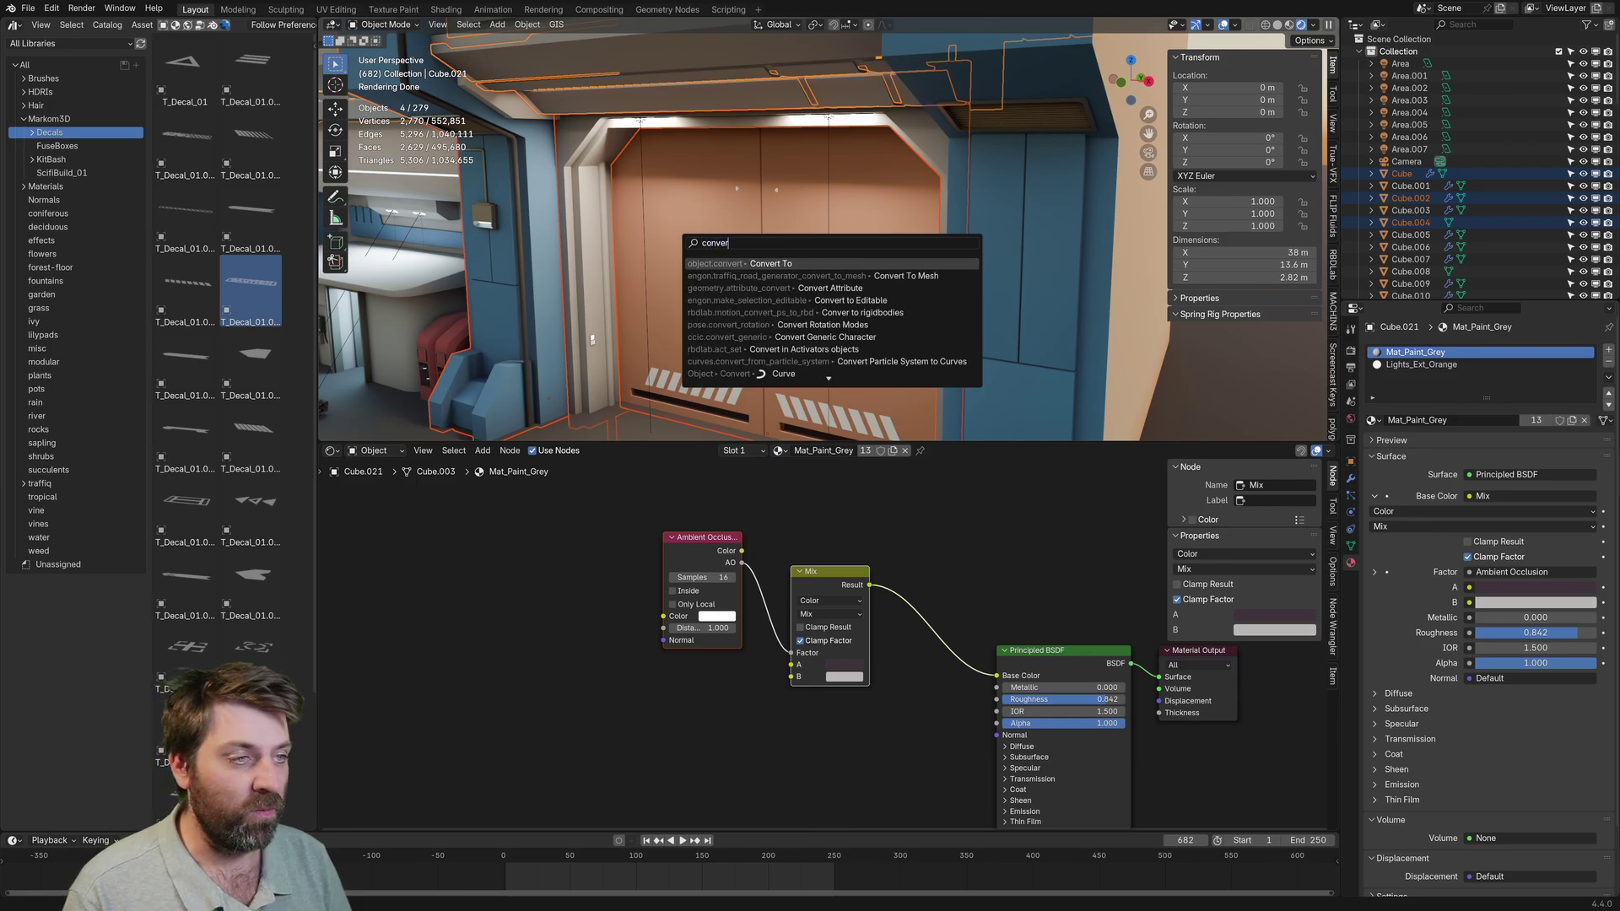
key(BackSpace)
key(BackSpace)
key(BackSpace)
key(BackSpace)
key(BackSpace)
text(mesh)
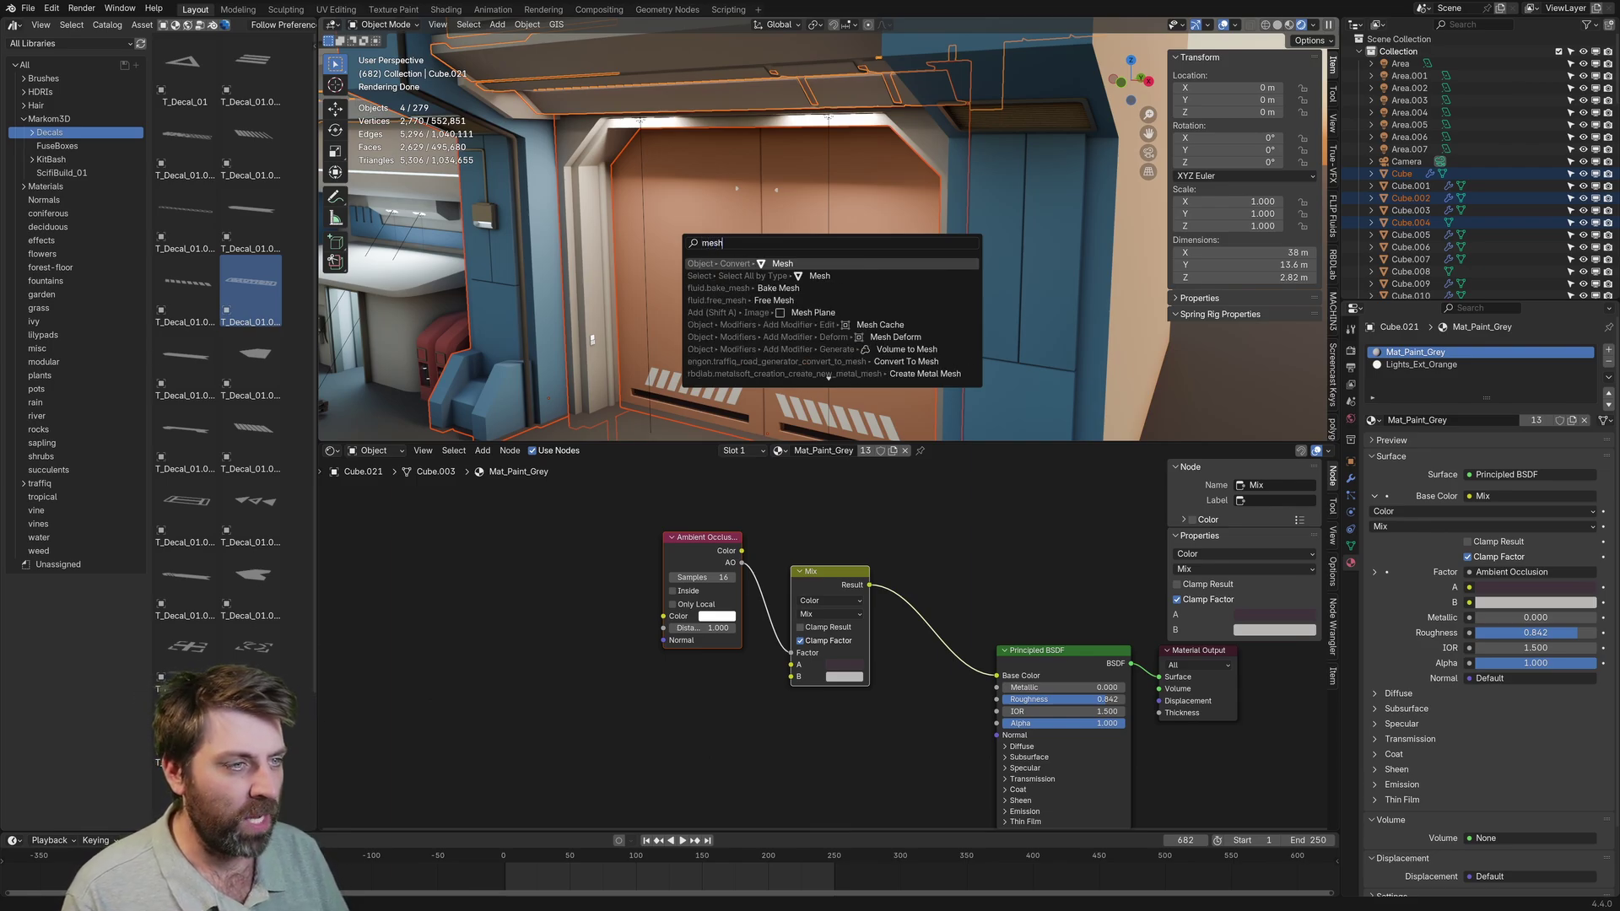
key(Return)
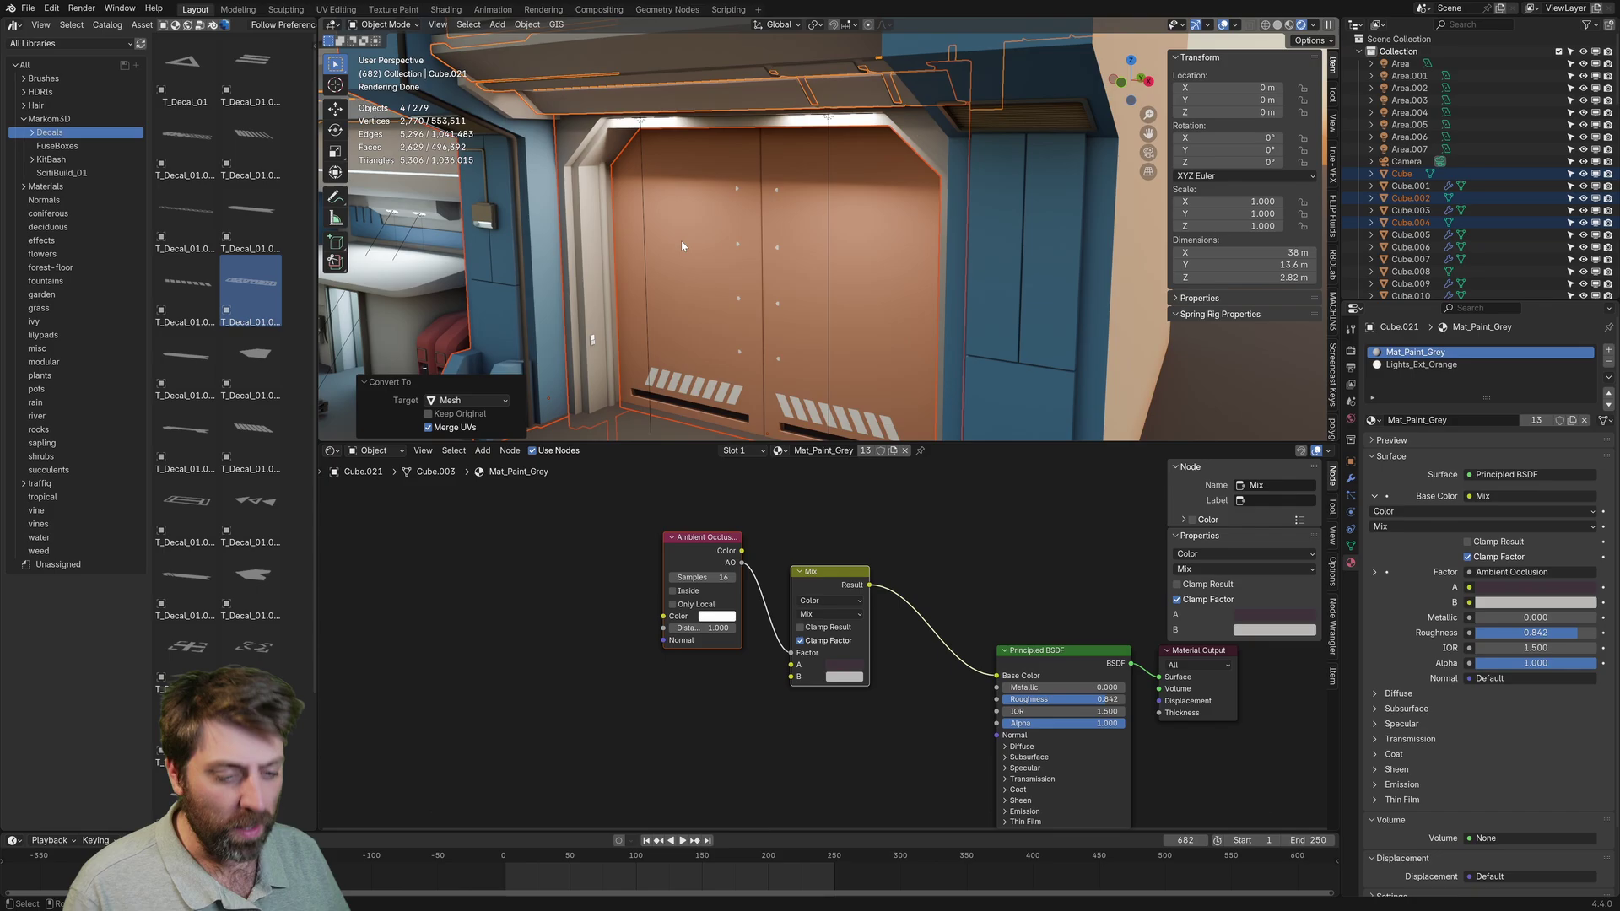
key(ctrl+j)
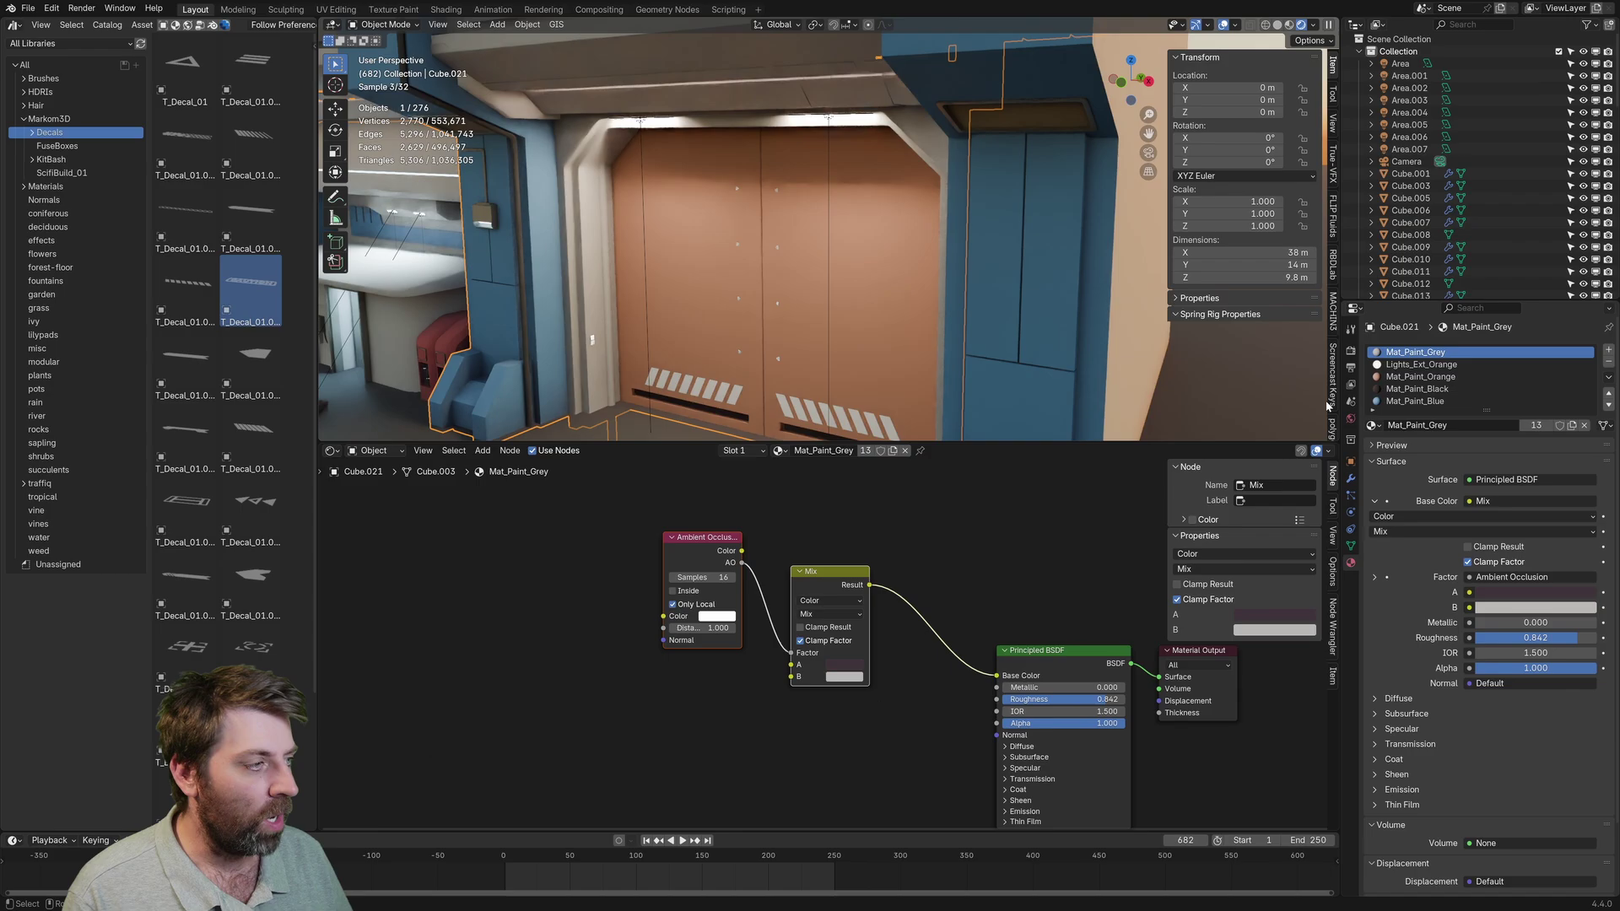
- Turn on Only Local for the Ambient Occlusion nodes of the joined object's black and blue paint materials
click(1422, 364)
click(1418, 389)
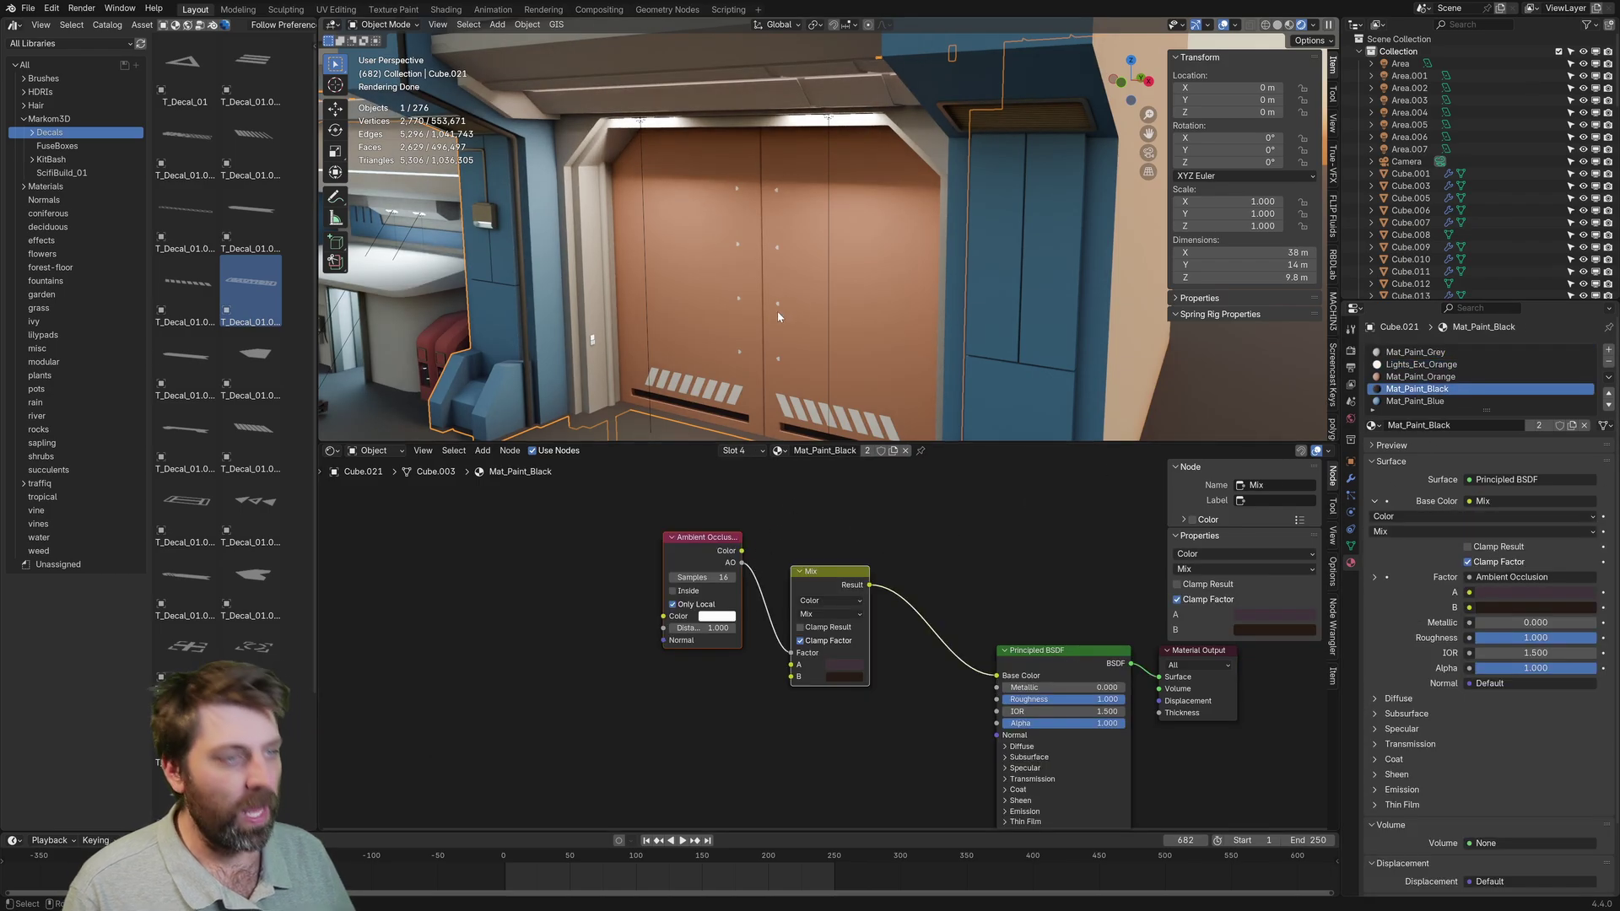
click(1416, 401)
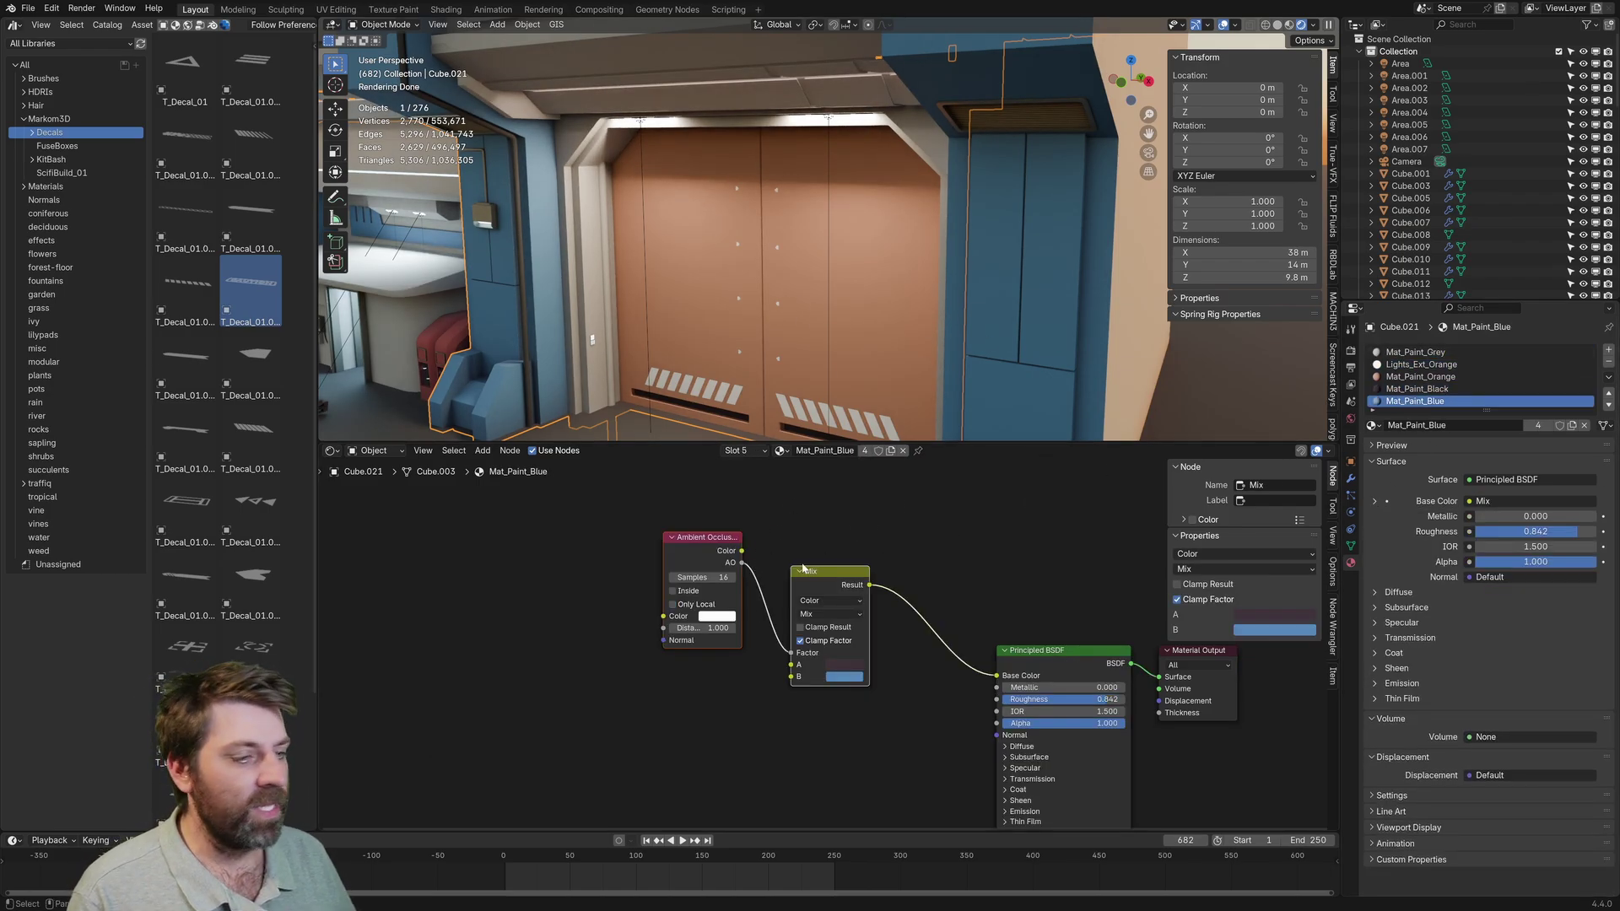
click(675, 605)
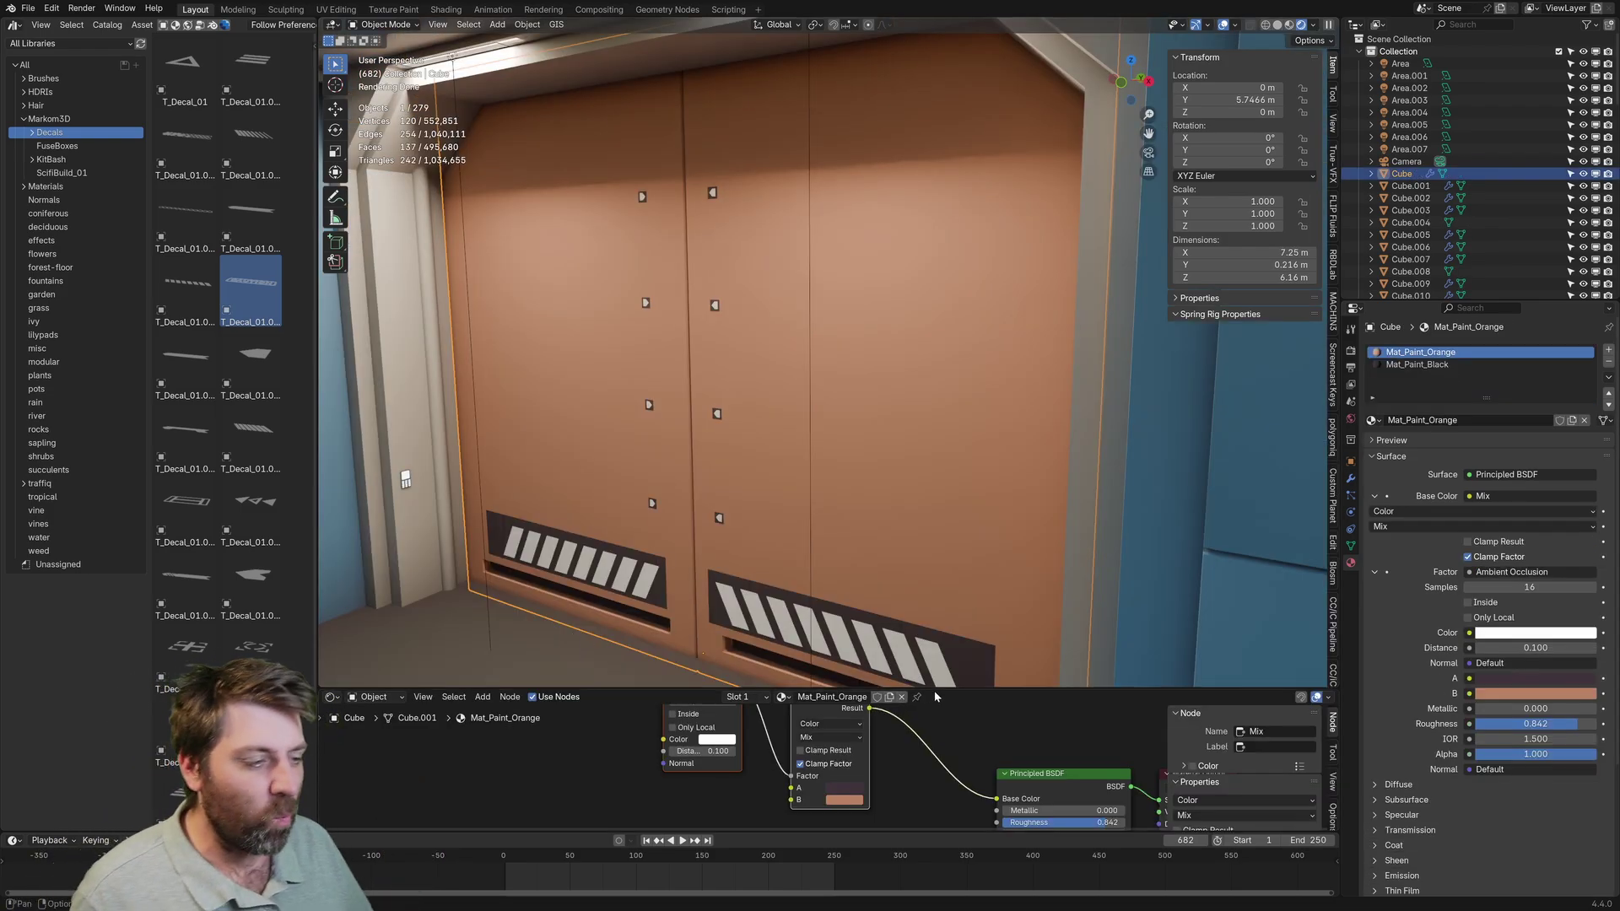
- Enlarge the node editor and move the Material Output node up and away from the Principled BSDF in Mat_Paint_Orange
drag(940, 690, 929, 473)
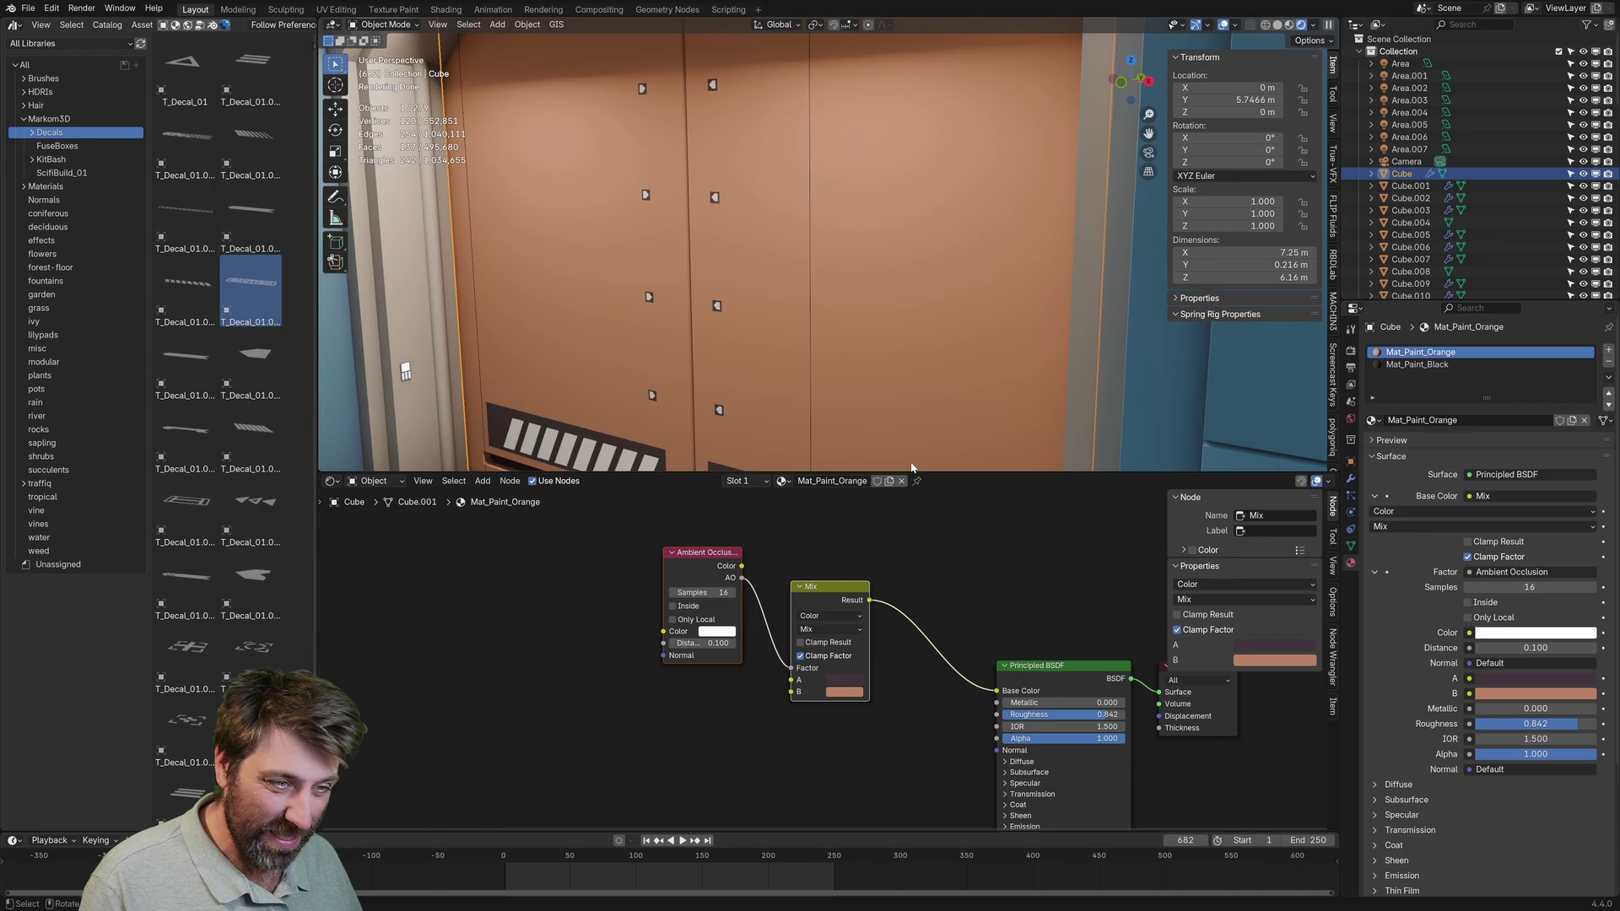
scroll(781, 621, down, 4)
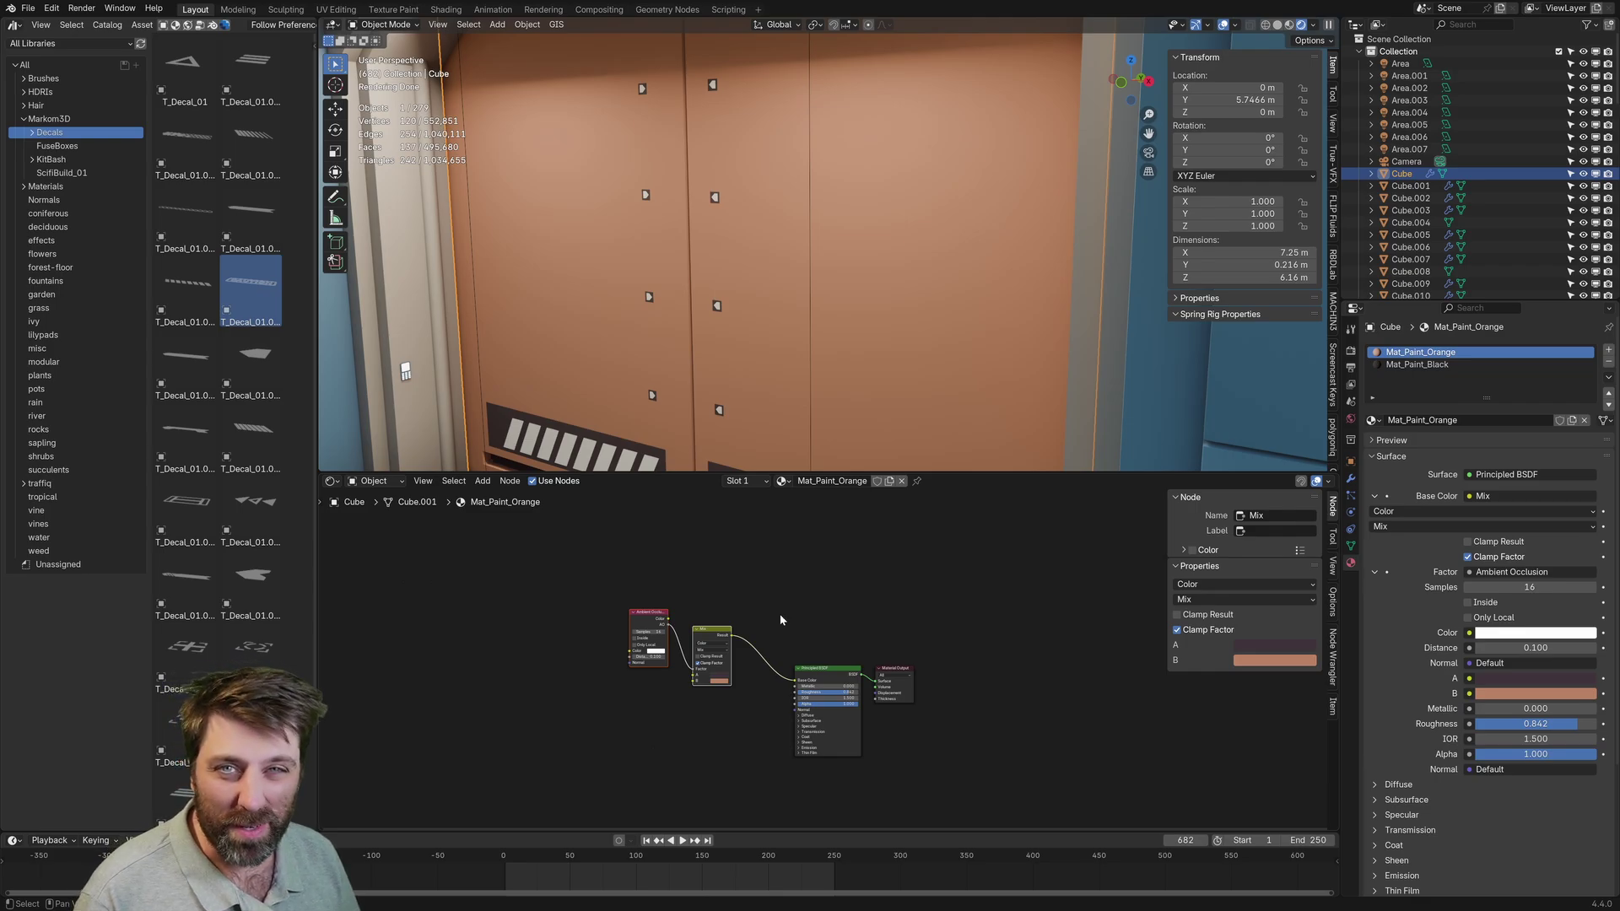
scroll(903, 701, up, 1)
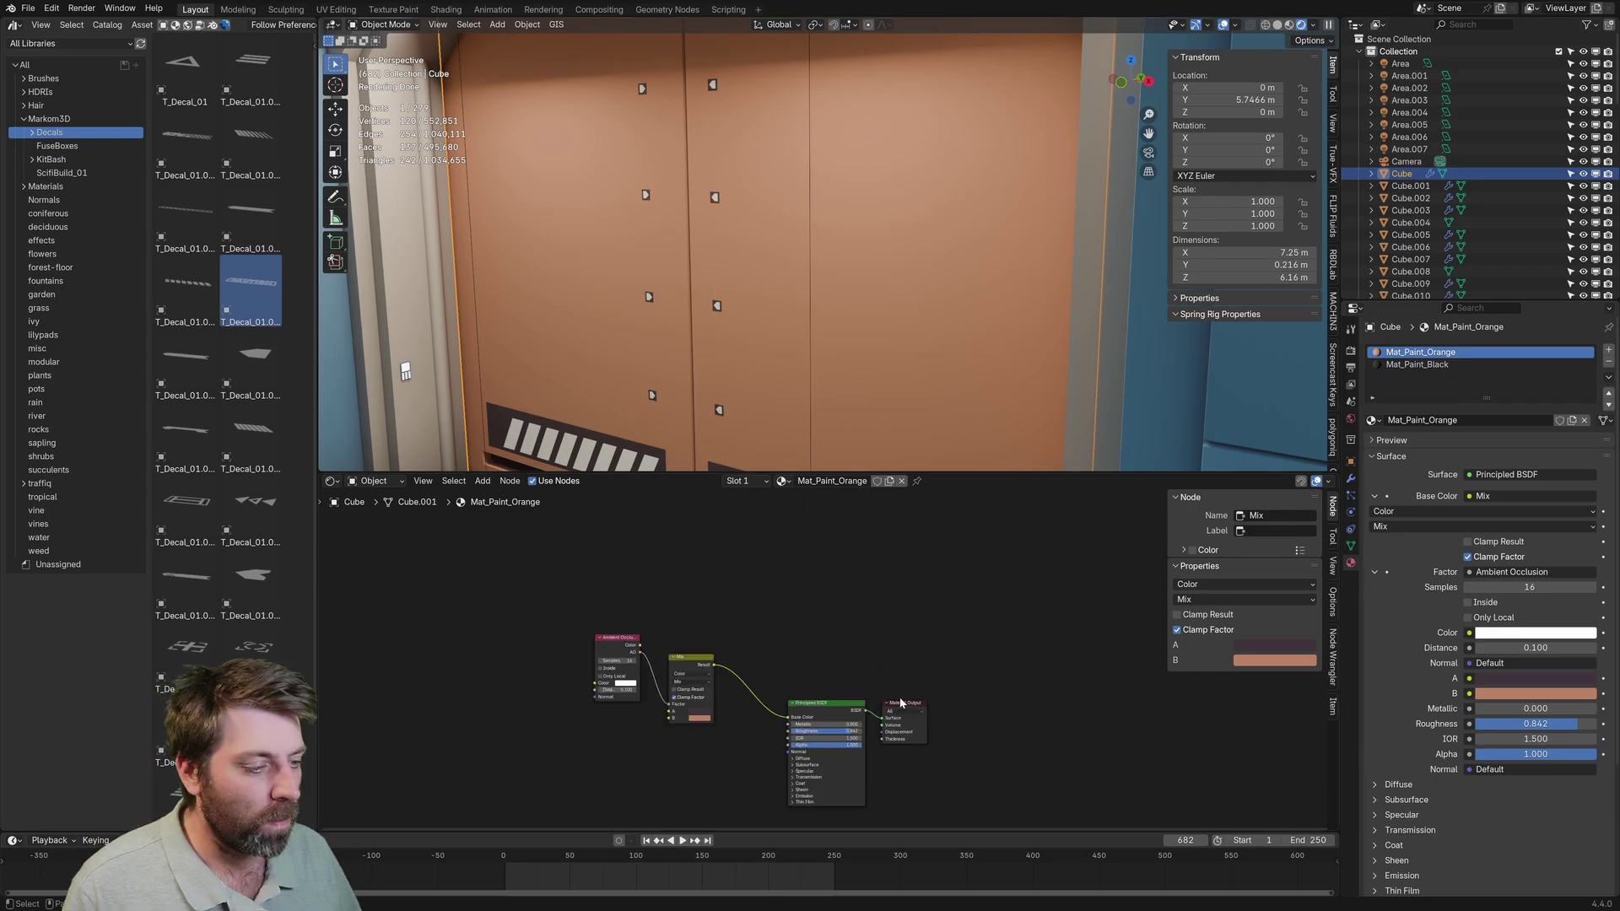
click(906, 709)
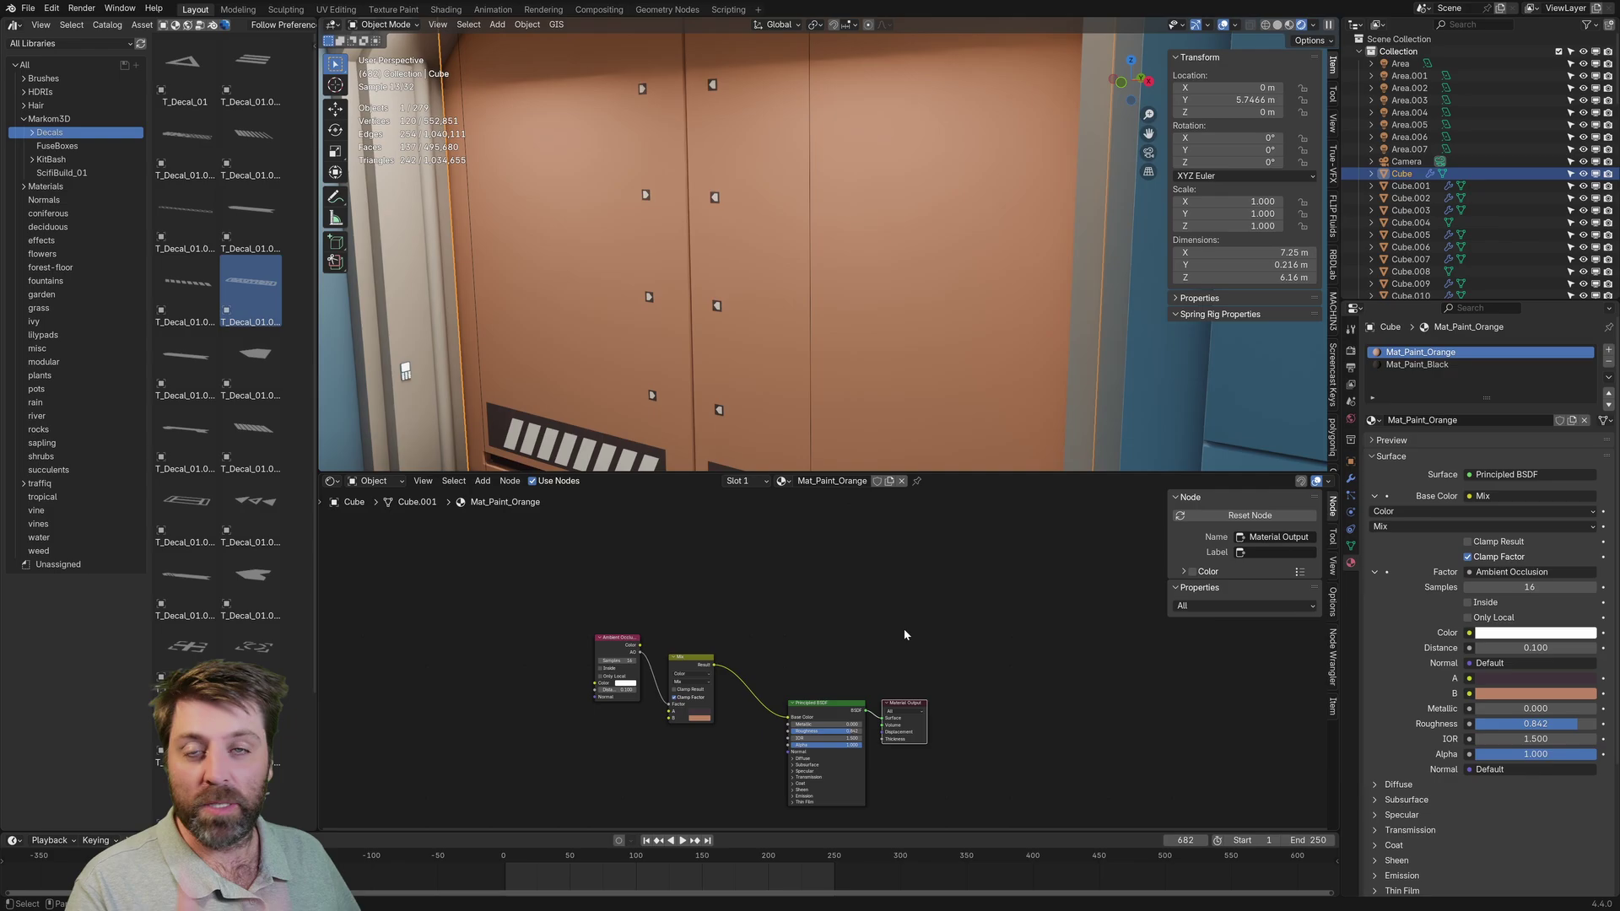
drag(909, 704, 1056, 563)
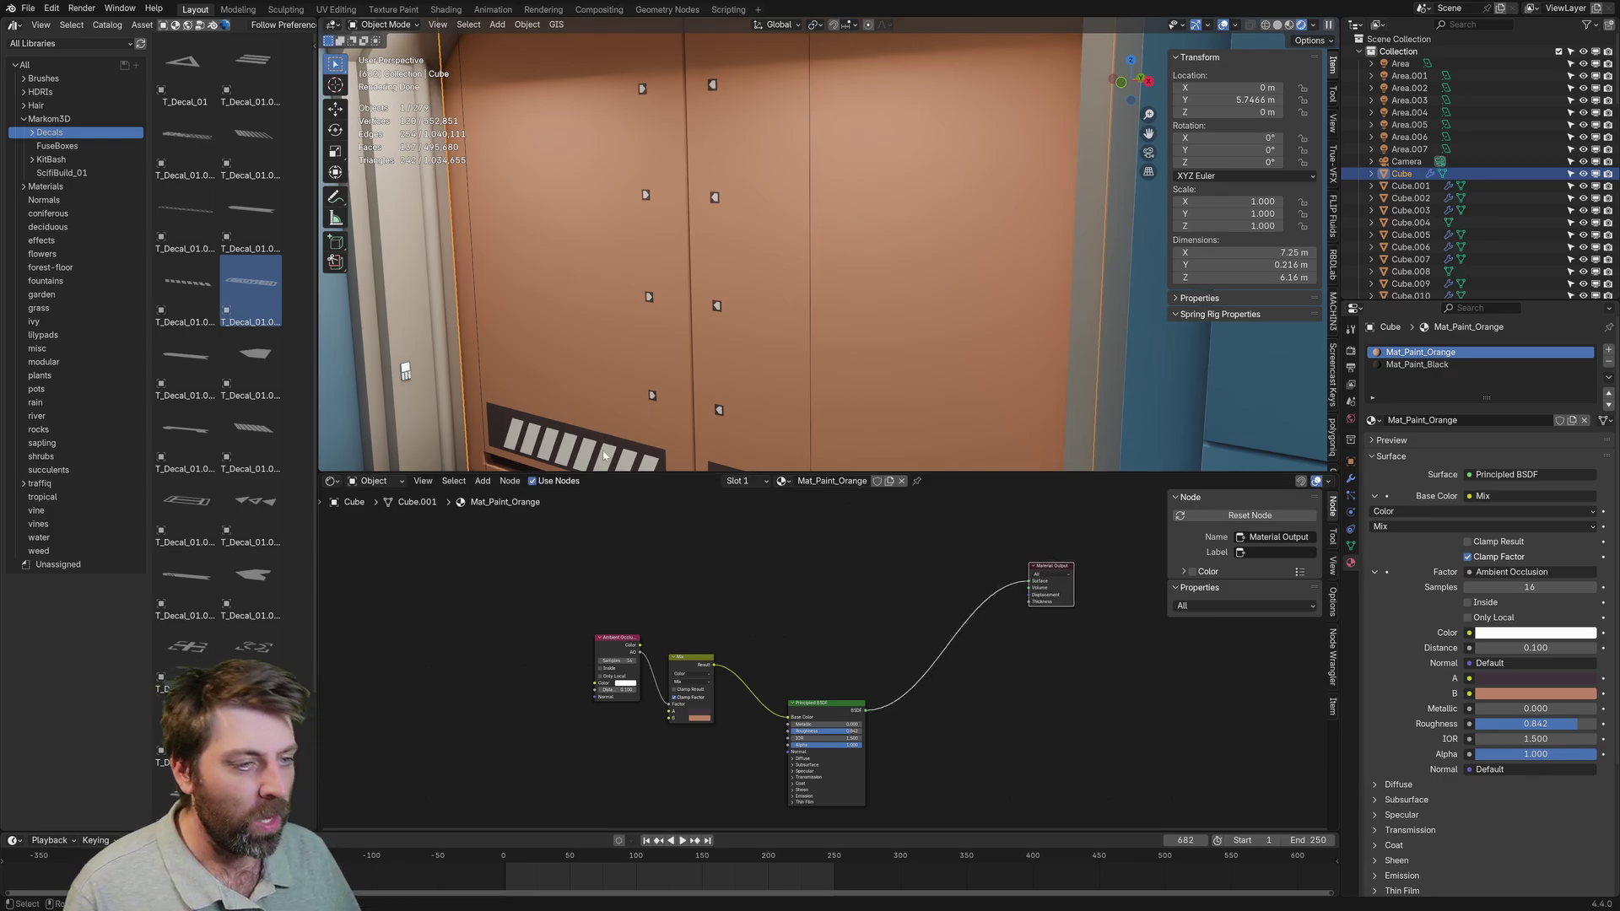
- Delete the two striped decals and the small arrow decals from the orange double door
click(618, 446)
shift+middle_drag(629, 410, 660, 307)
shift+click(730, 328)
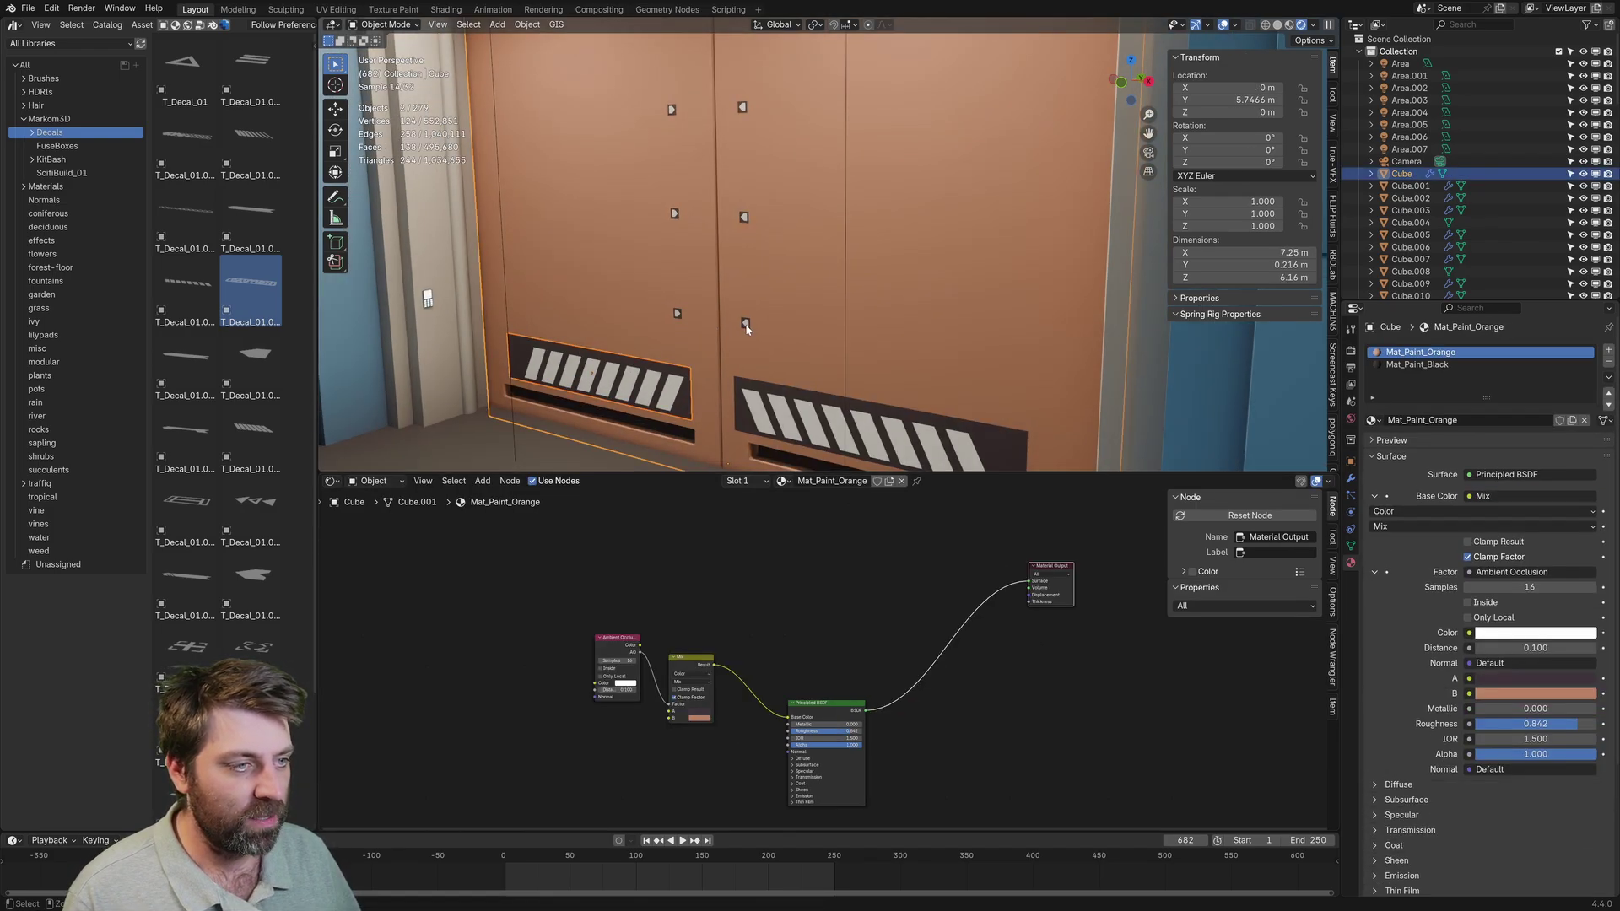
click(746, 326)
shift+click(772, 403)
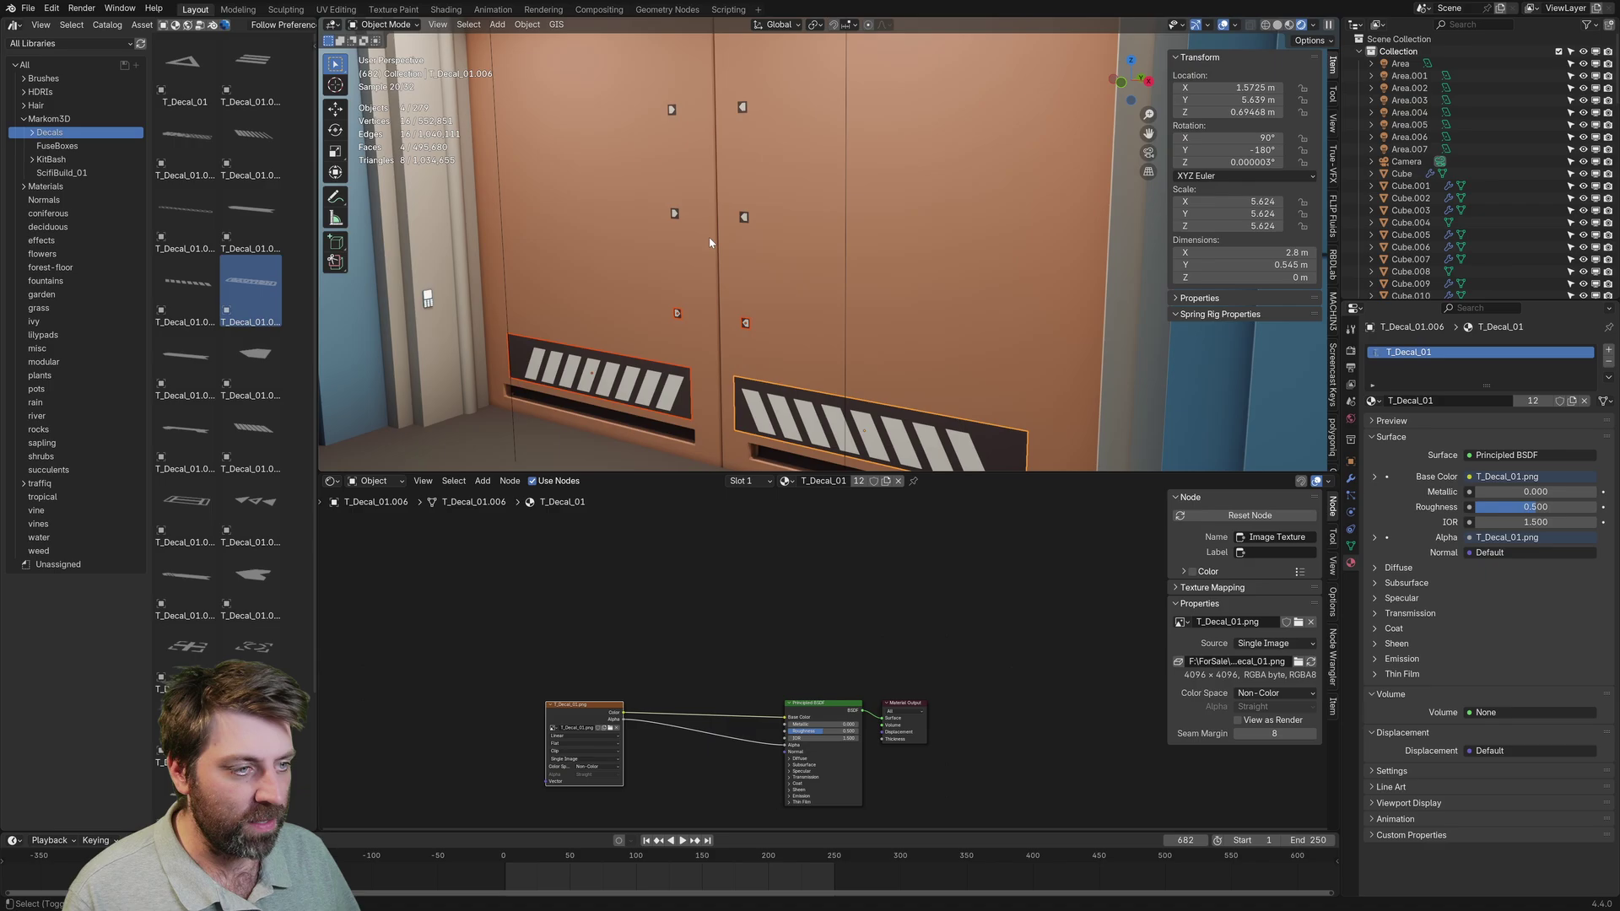
shift+click(676, 214)
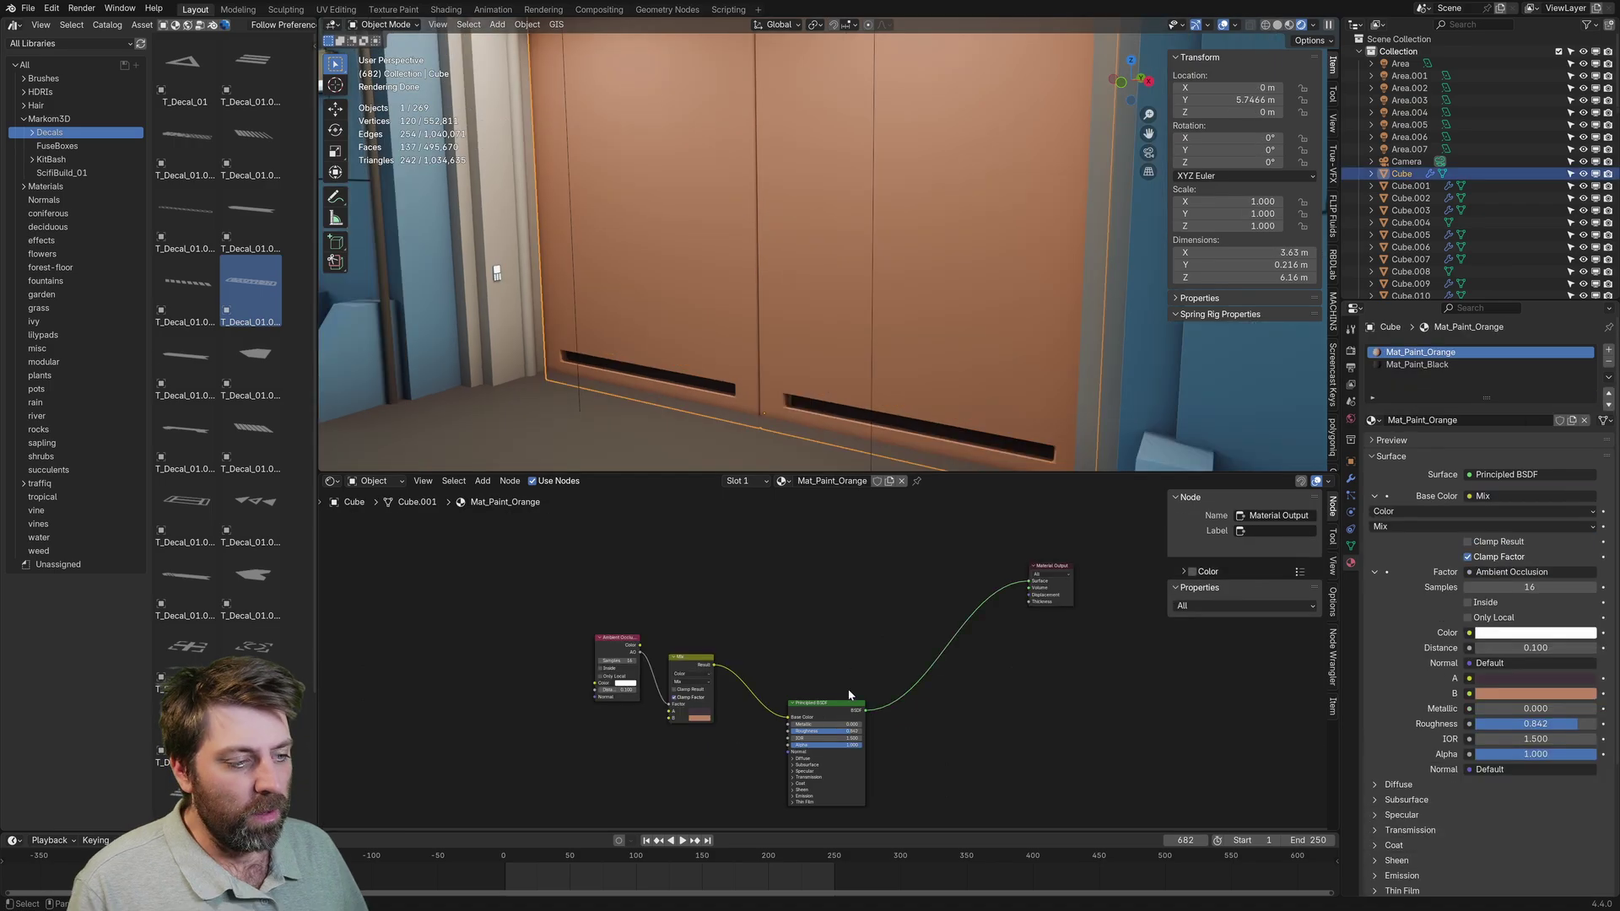
- Duplicate the Principled BSDF node in Mat_Paint_Orange and place the copy above the original
click(846, 706)
key(shift+d)
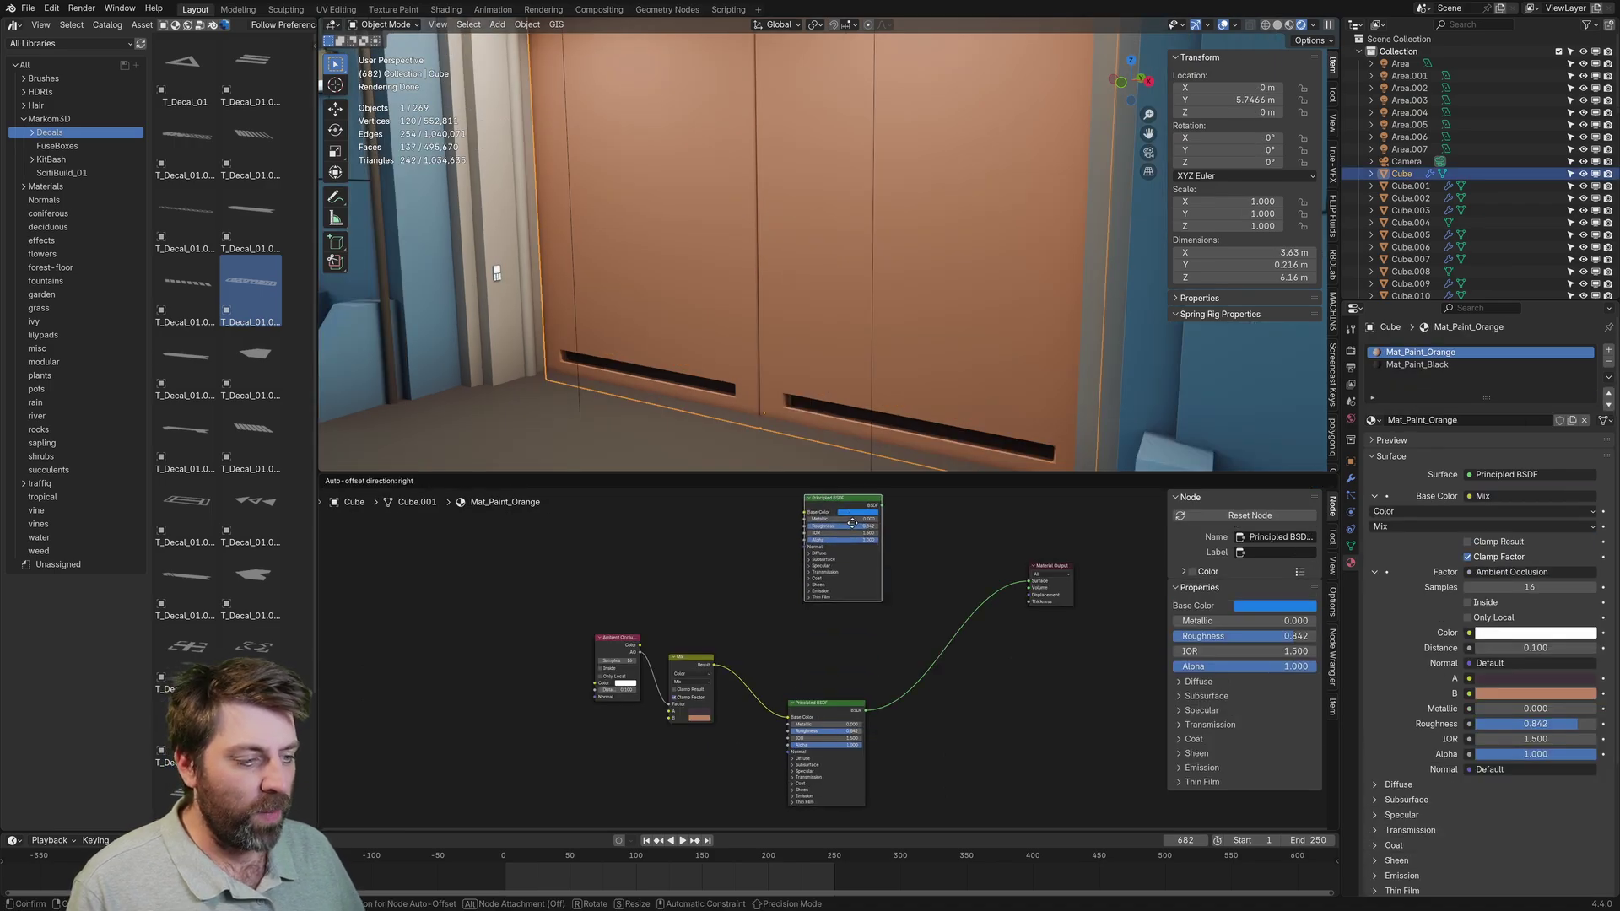
click(822, 518)
middle_drag(822, 517, 847, 589)
scroll(861, 566, up, 1)
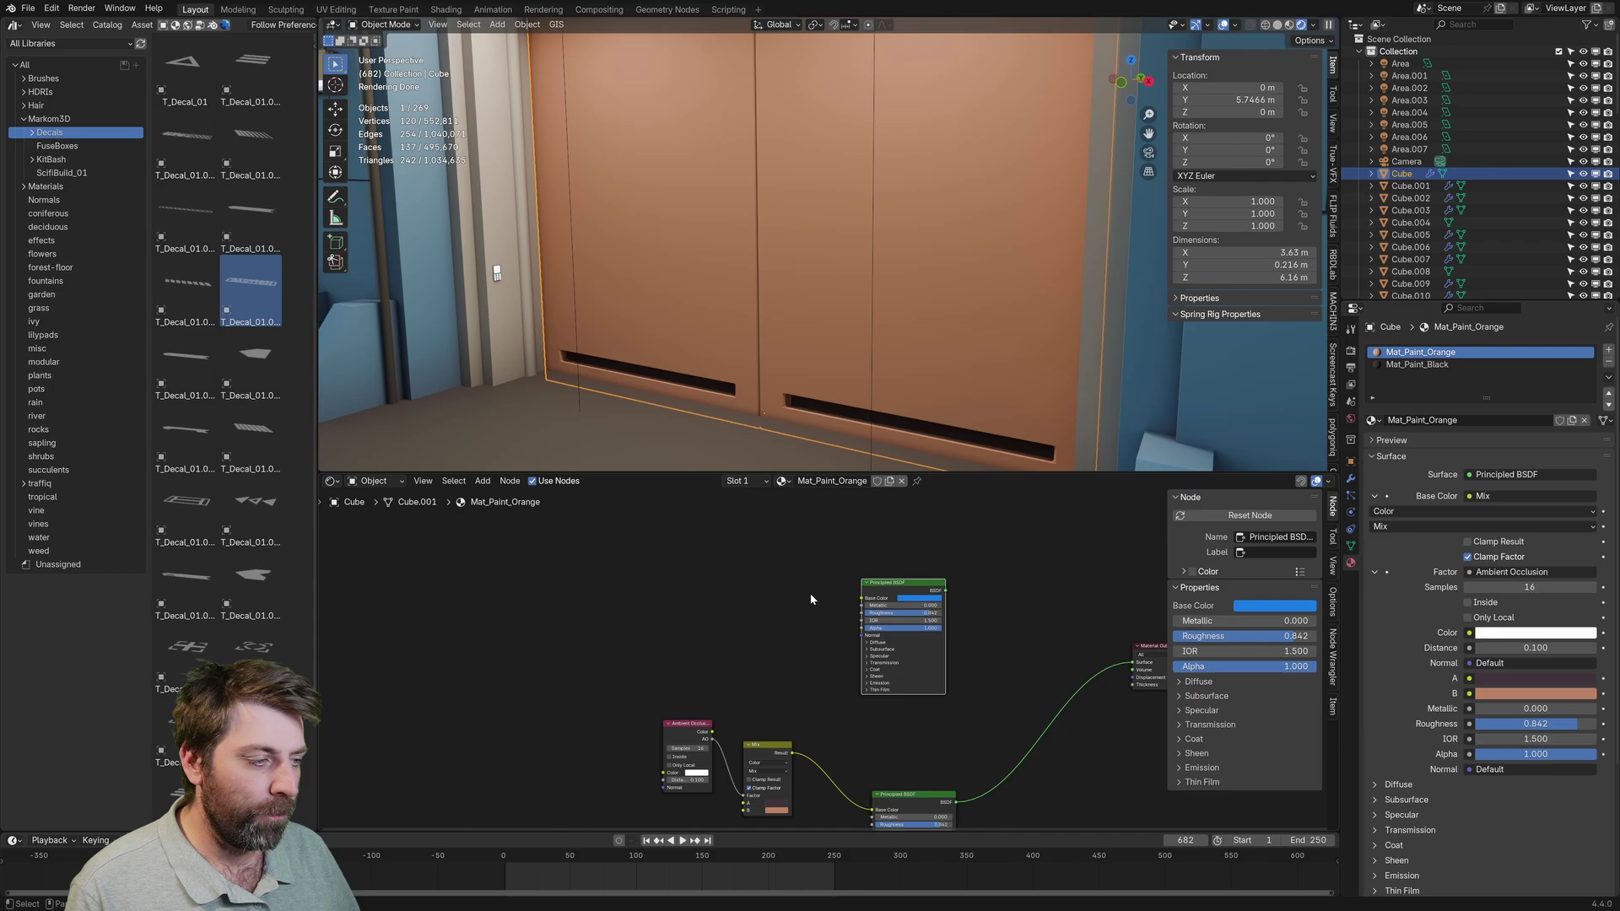
- Add an Image Texture node just before the duplicated Principled BSDF node
key(shift+a)
click(753, 582)
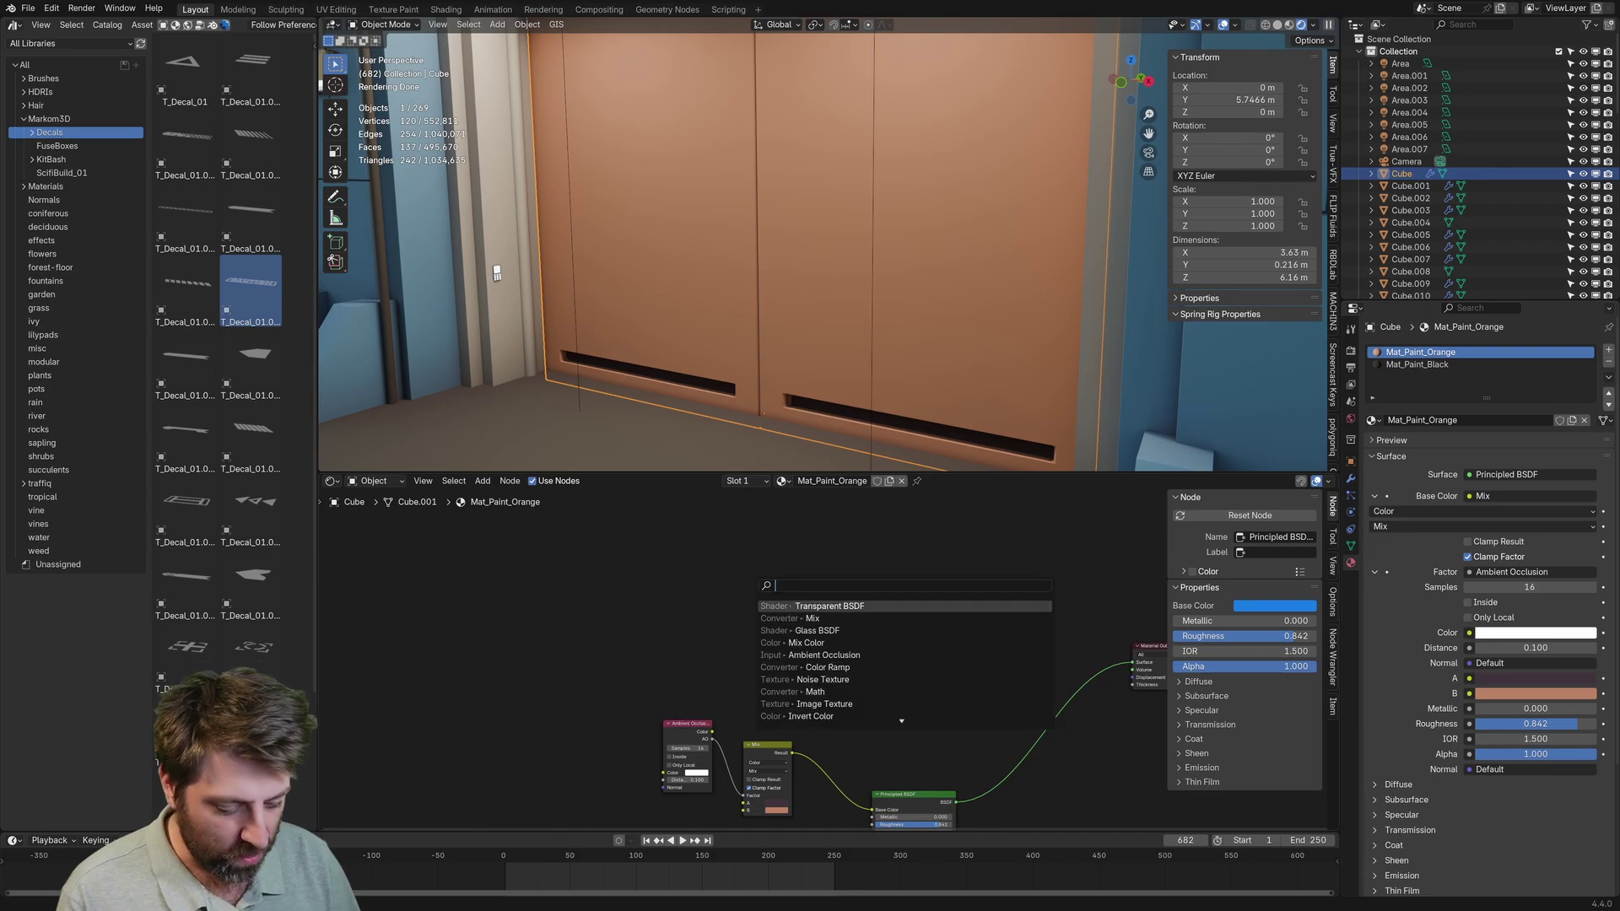
text(objec)
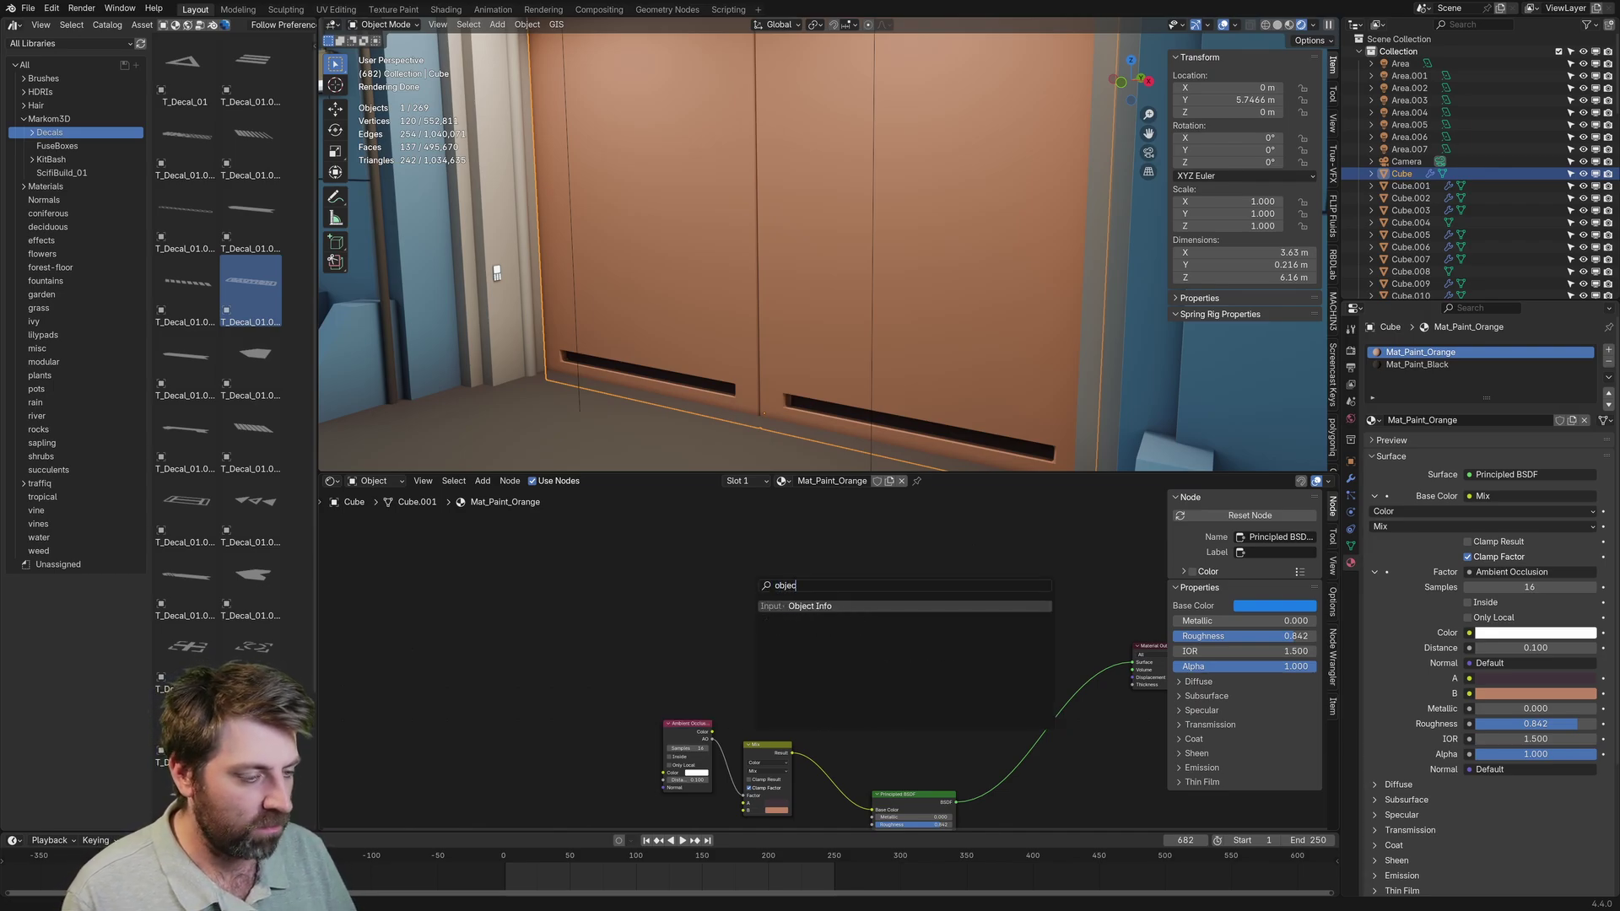
key(Return)
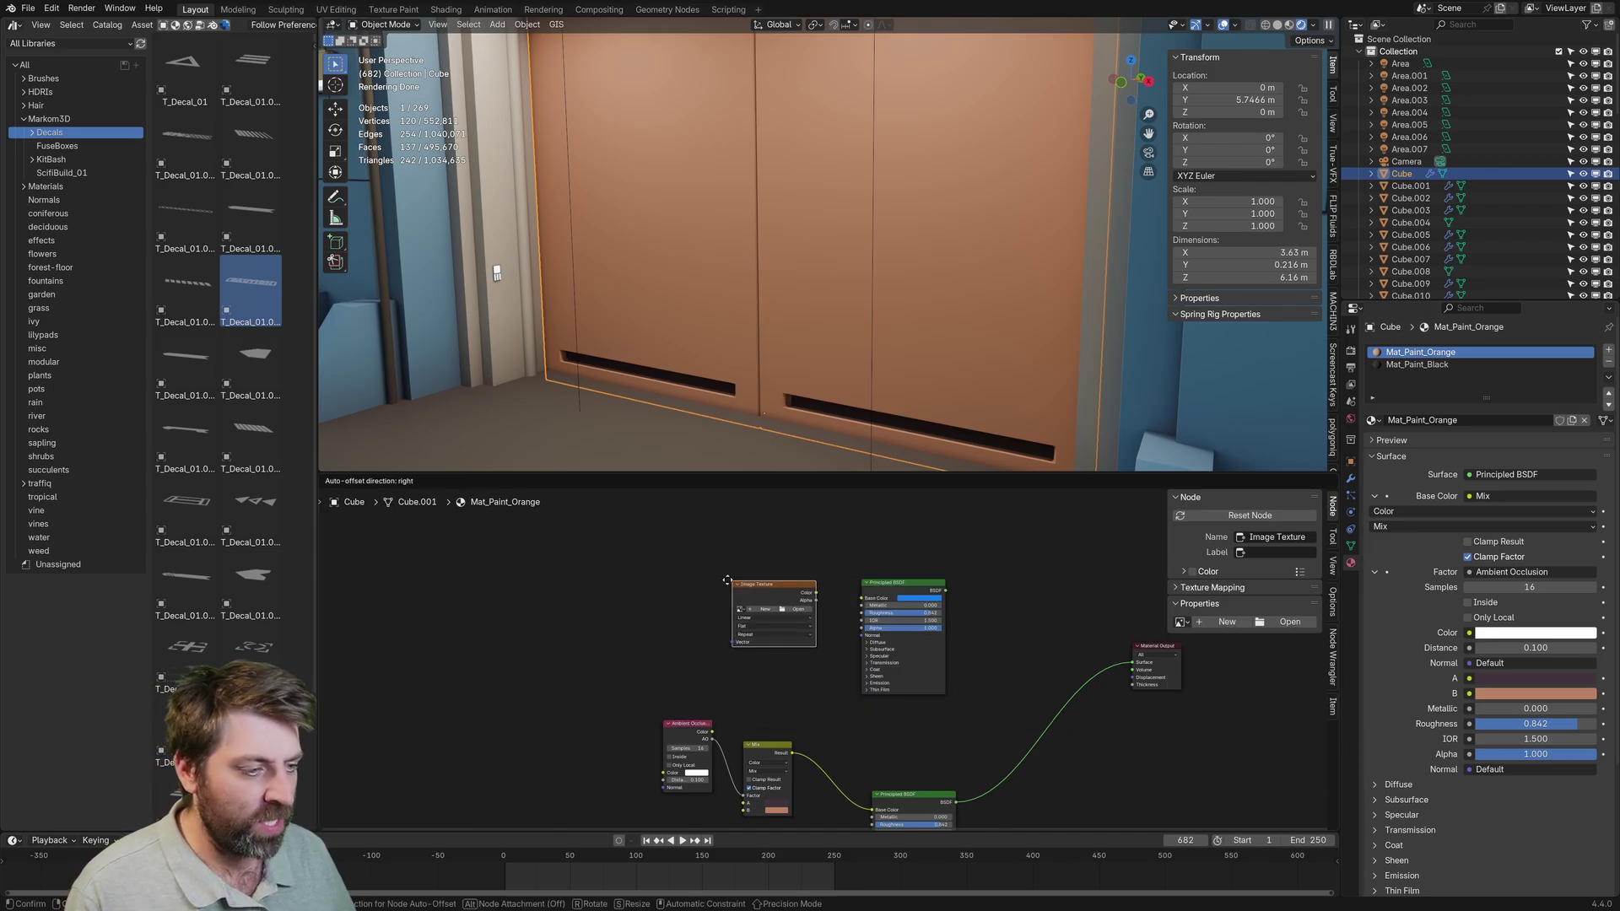
click(724, 581)
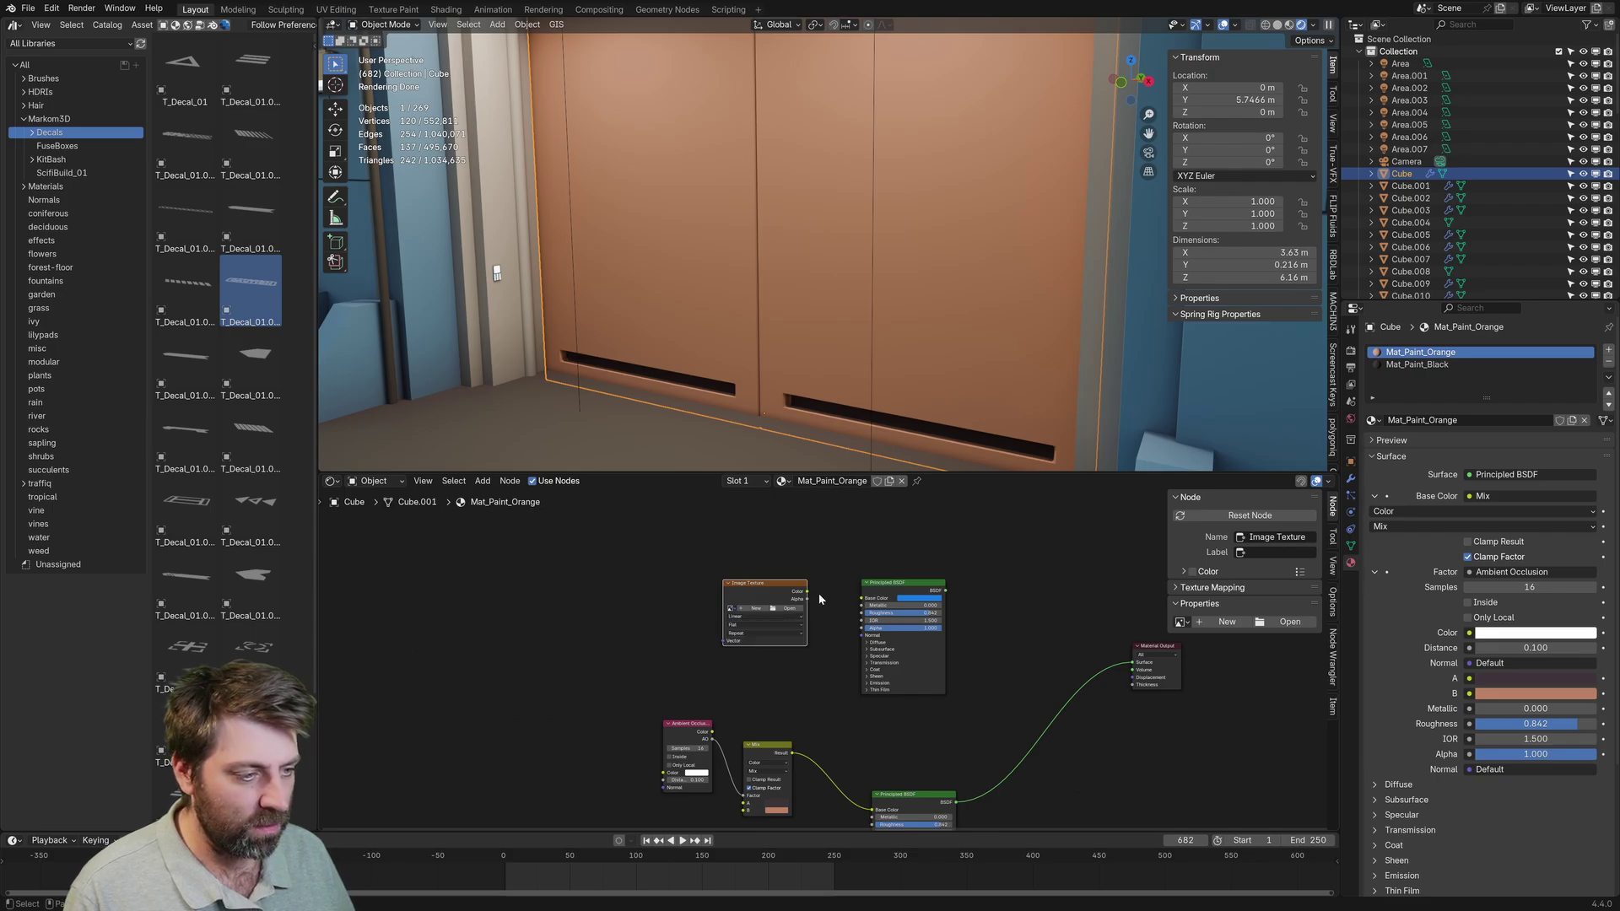
- Load T_Decal_01.png into the Image Texture node and connect its Color and Alpha outputs to the duplicated Principled BSDF's Base Color and Alpha
scroll(805, 650, up, 3)
scroll(805, 650, up, 3)
click(578, 527)
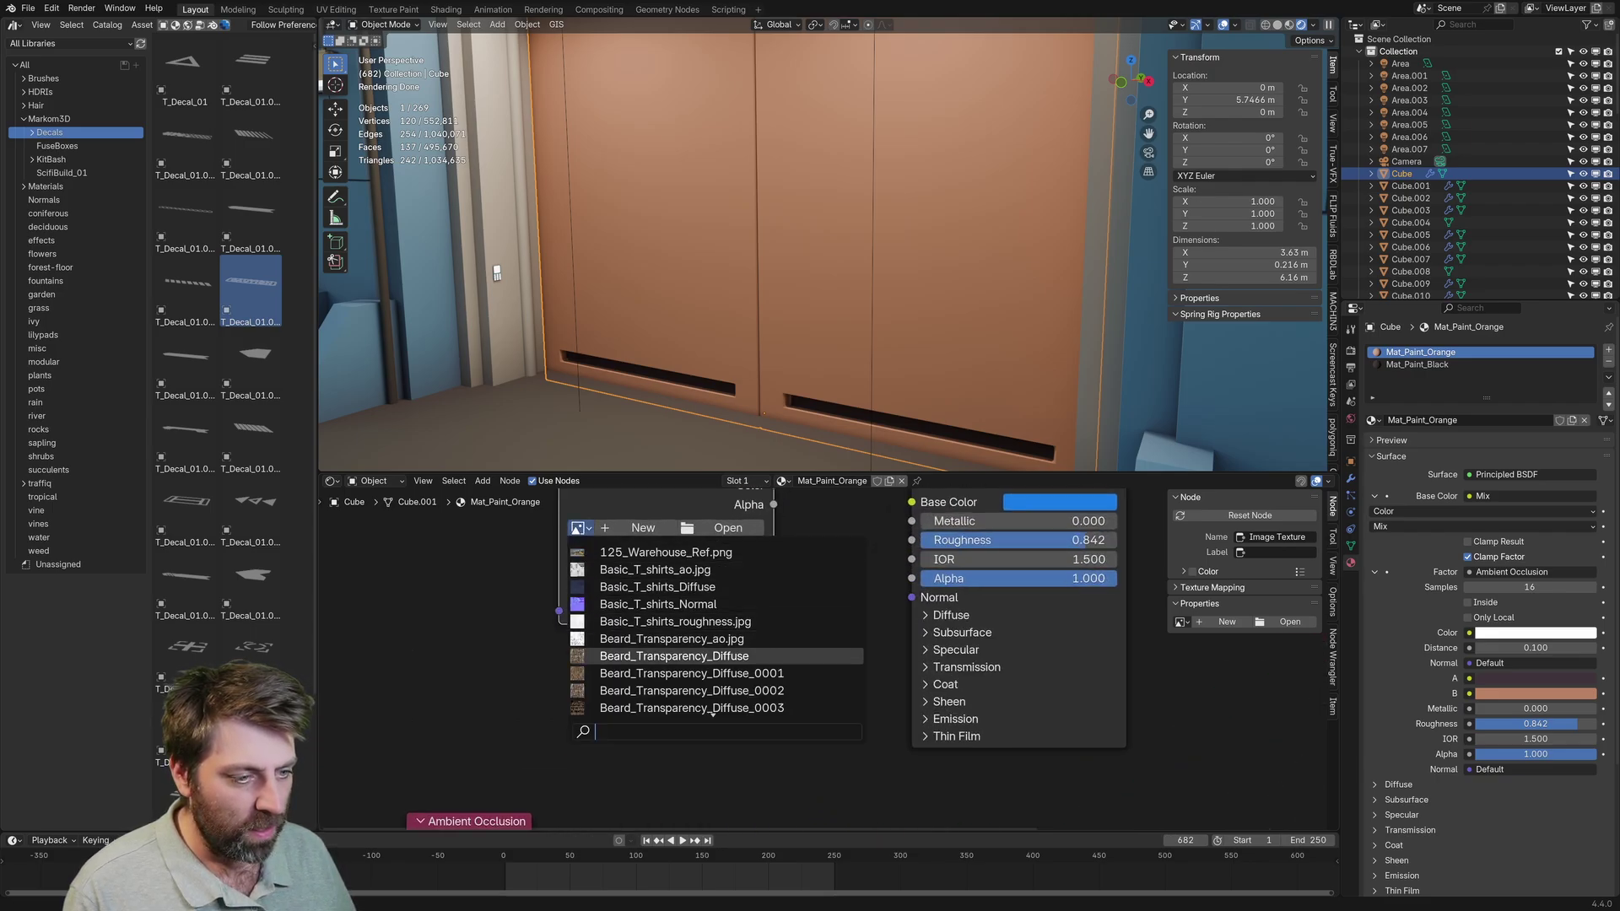
scroll(716, 628, down, 10)
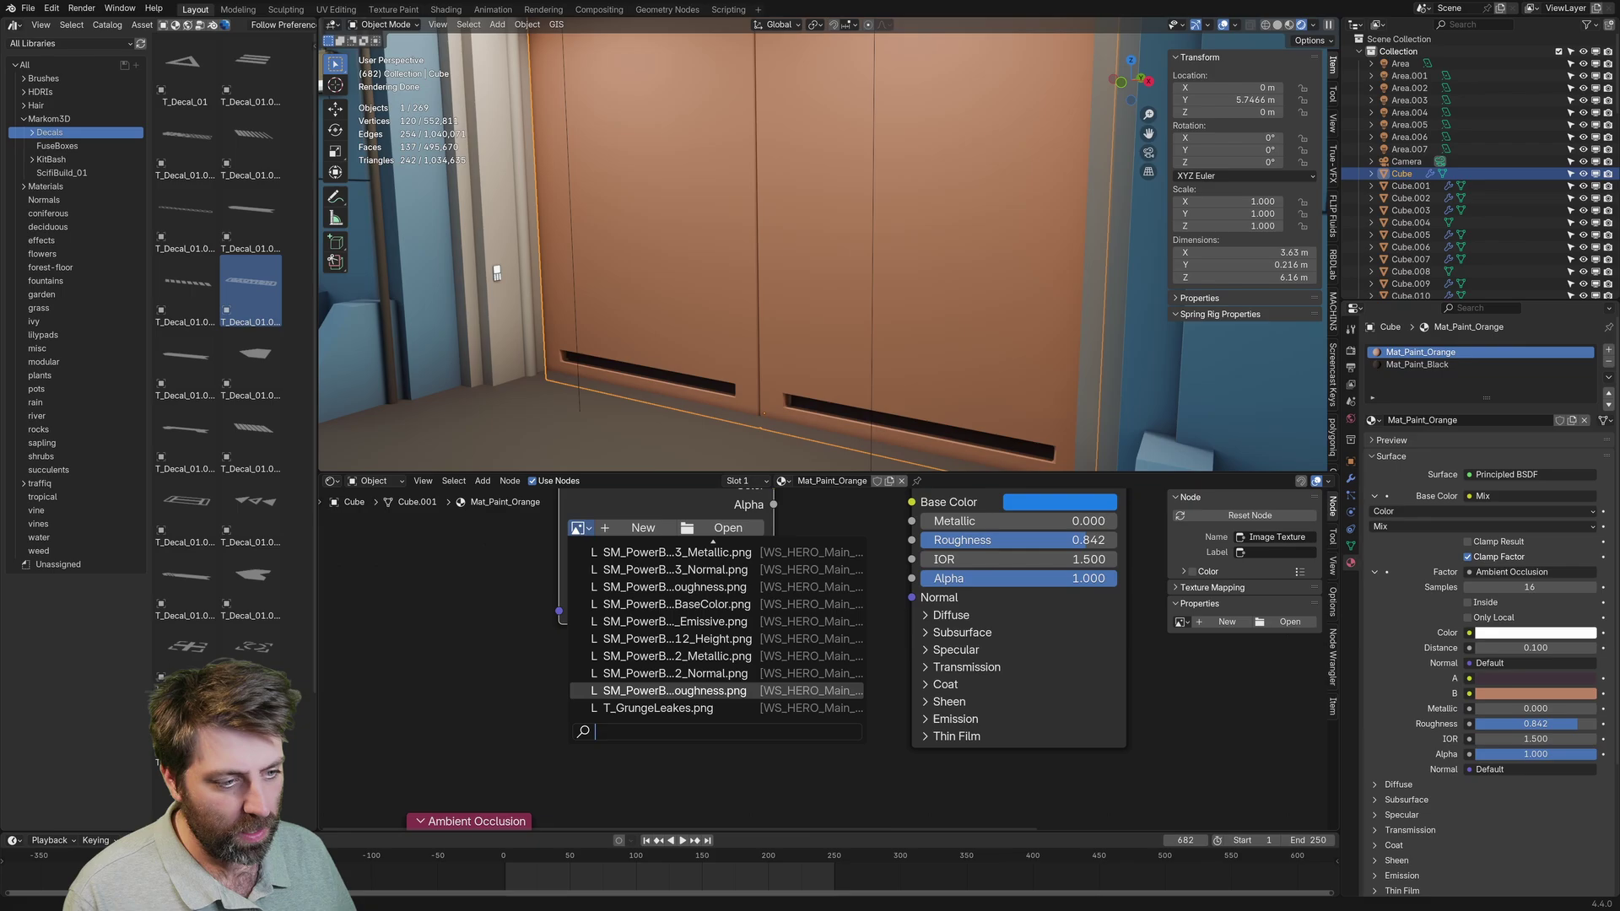
click(666, 708)
middle_drag(667, 709, 611, 757)
drag(718, 533, 857, 626)
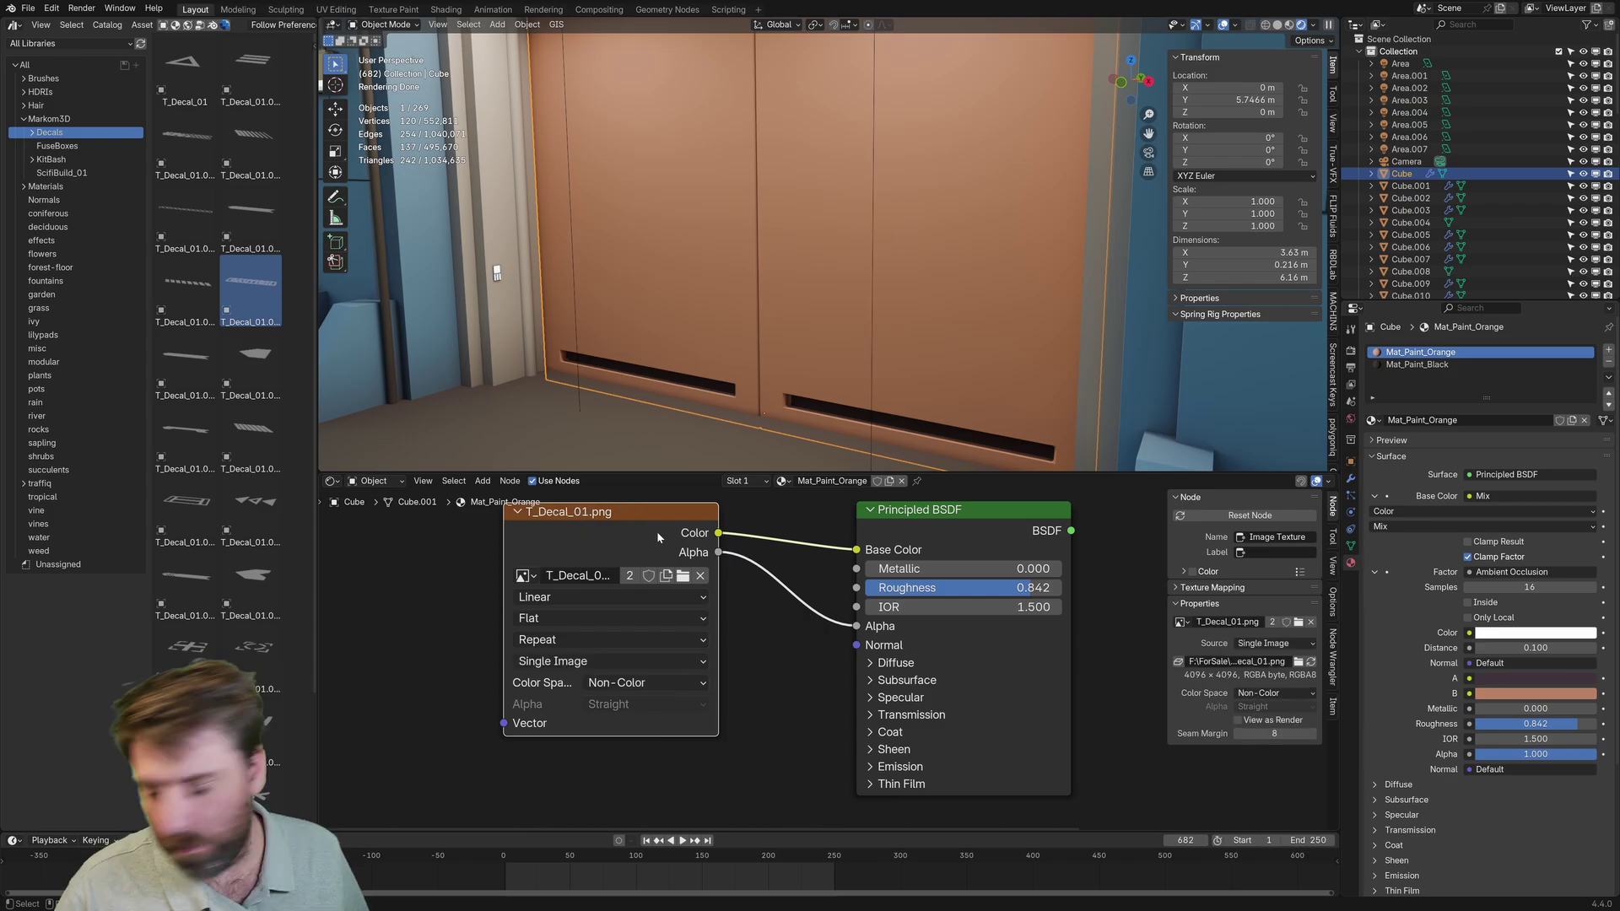
- Add Texture Coordinate and Mapping nodes feeding the T_Decal_01.png texture and space them out before it
middle_drag(415, 688, 662, 669)
scroll(563, 669, down, 4)
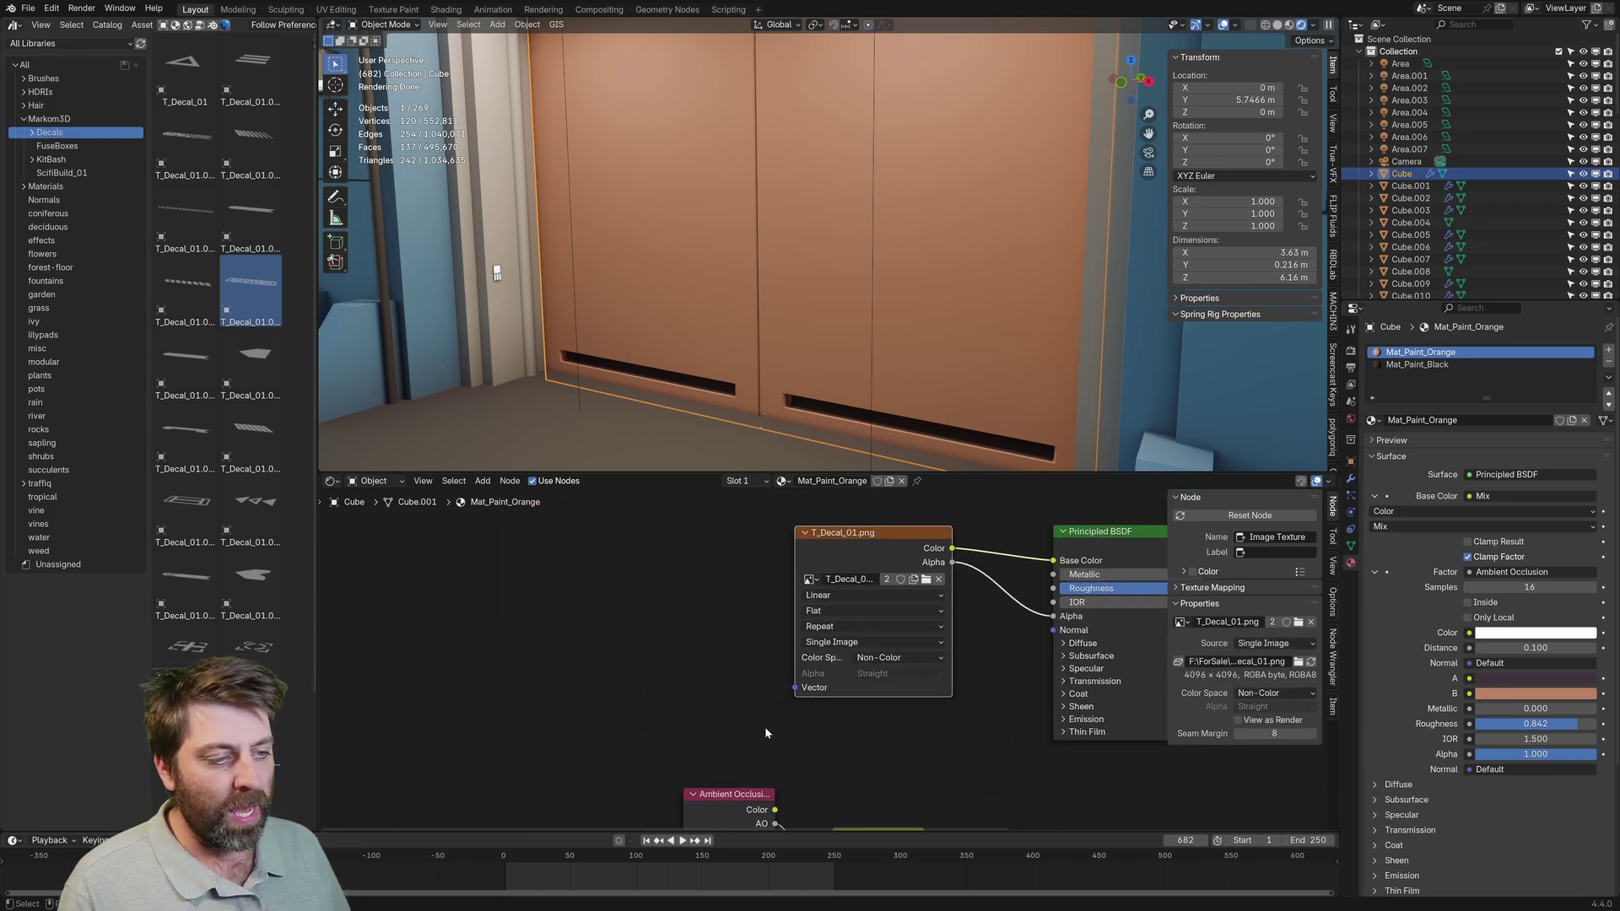
drag(792, 687, 623, 586)
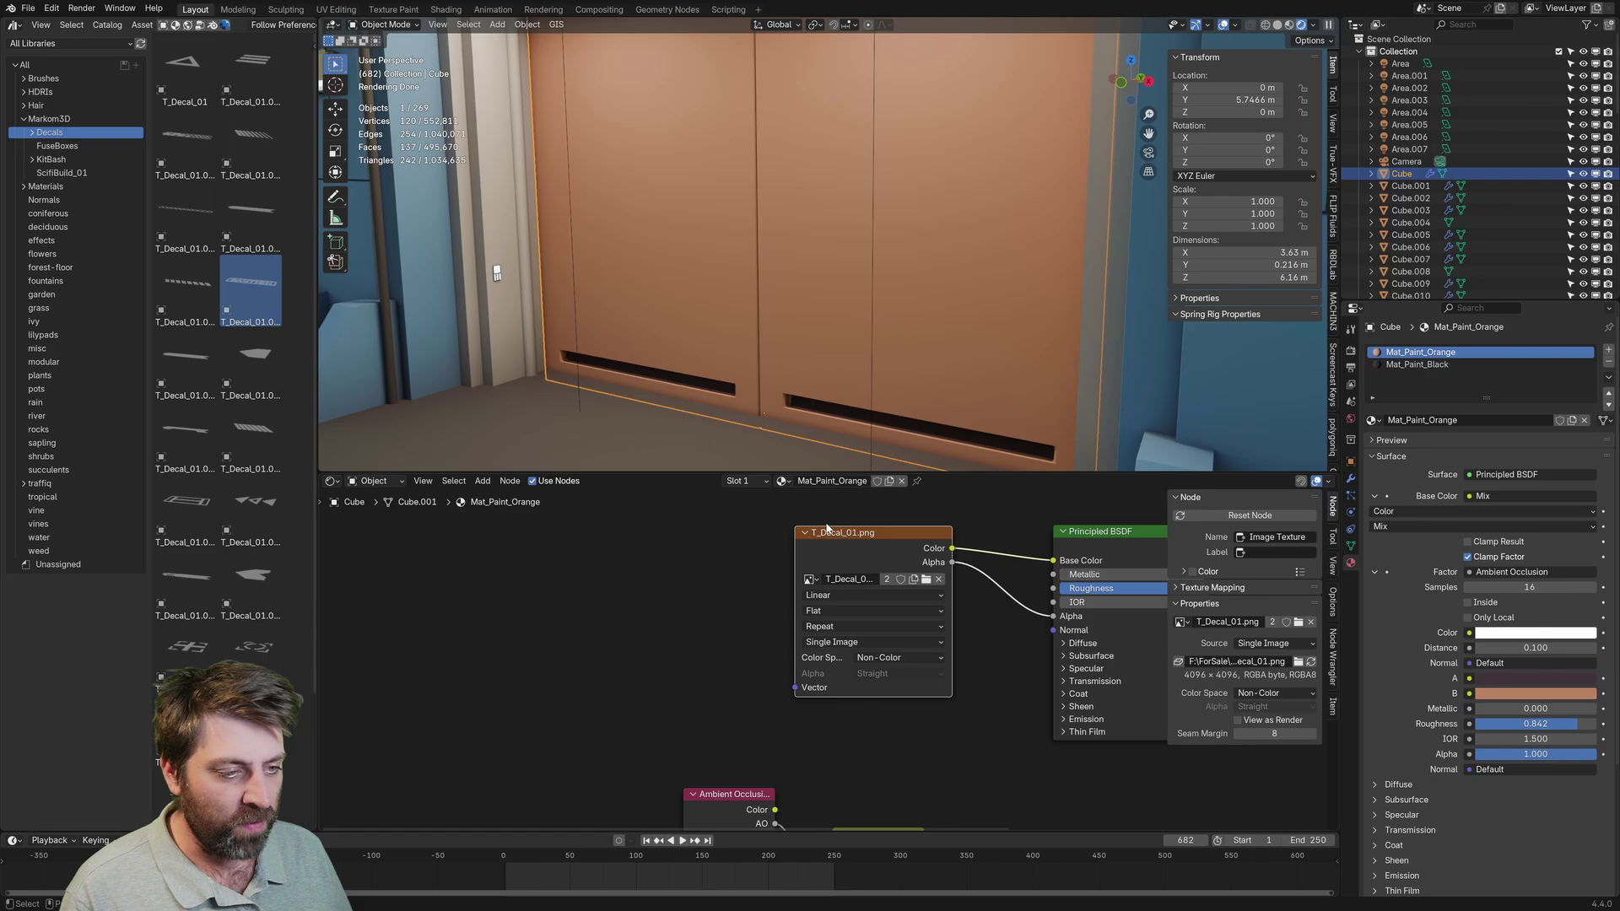
key(ctrl+t)
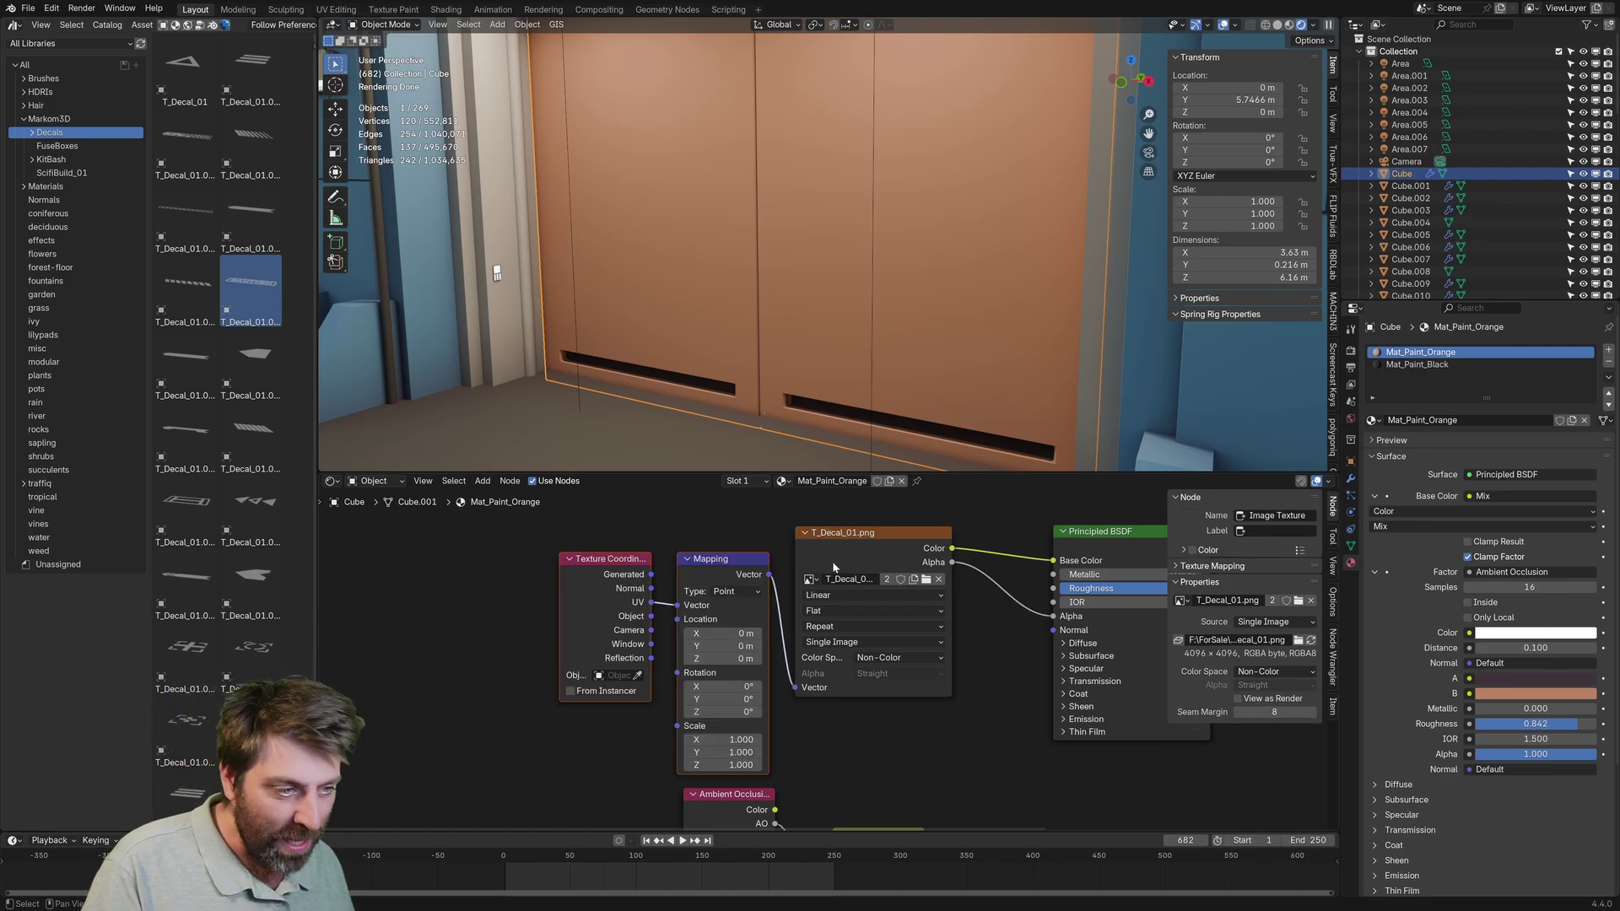
drag(714, 553, 677, 510)
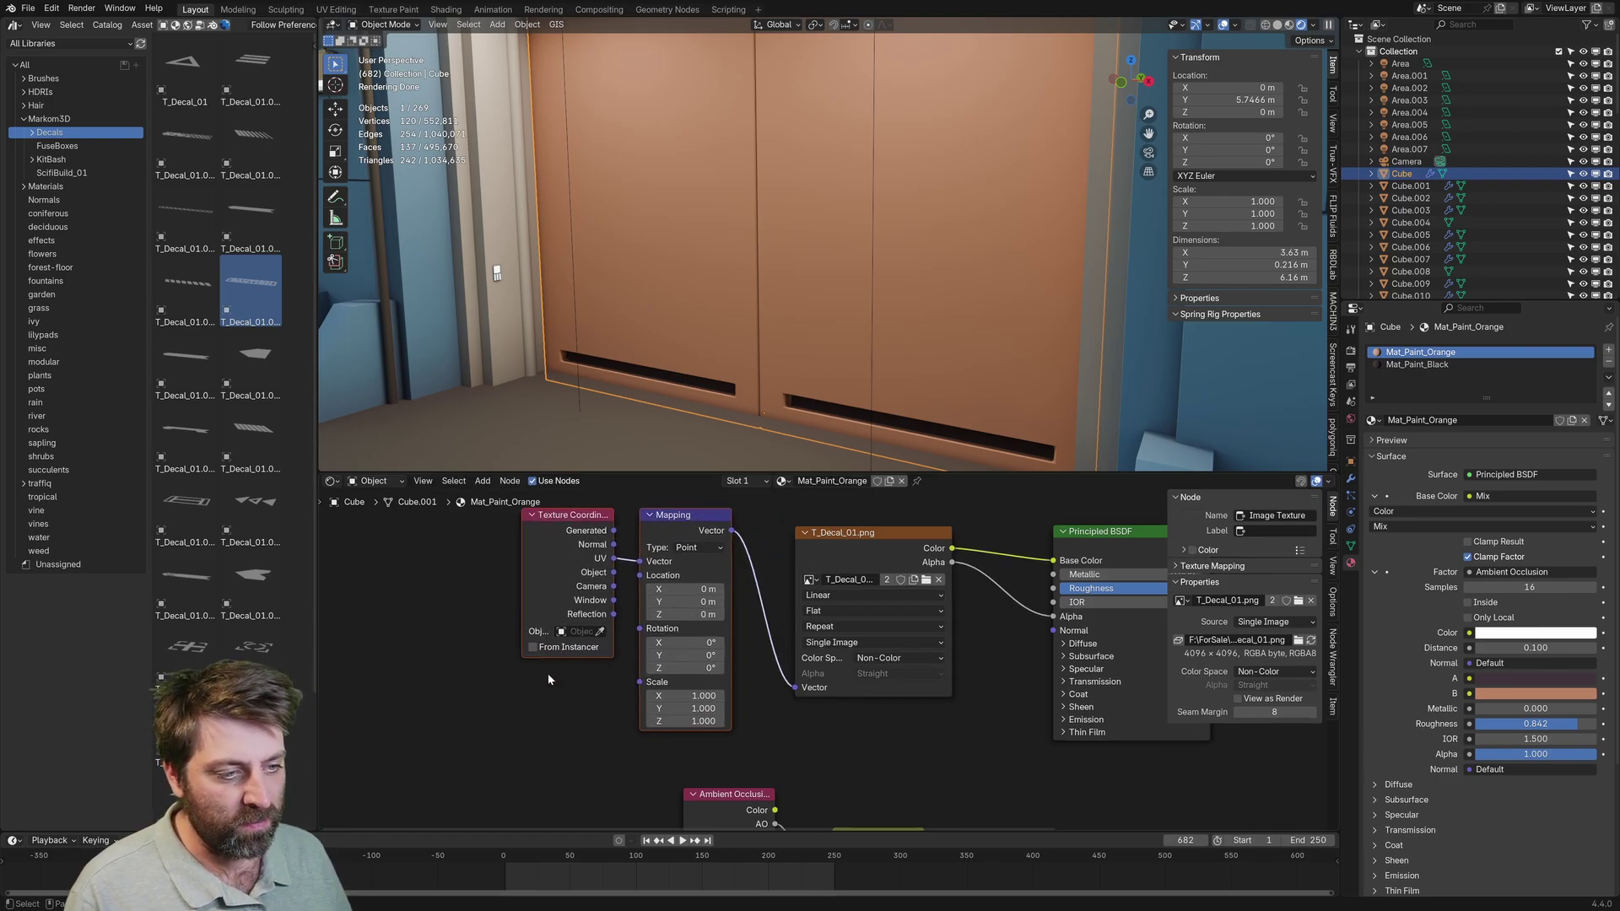
drag(598, 564, 593, 572)
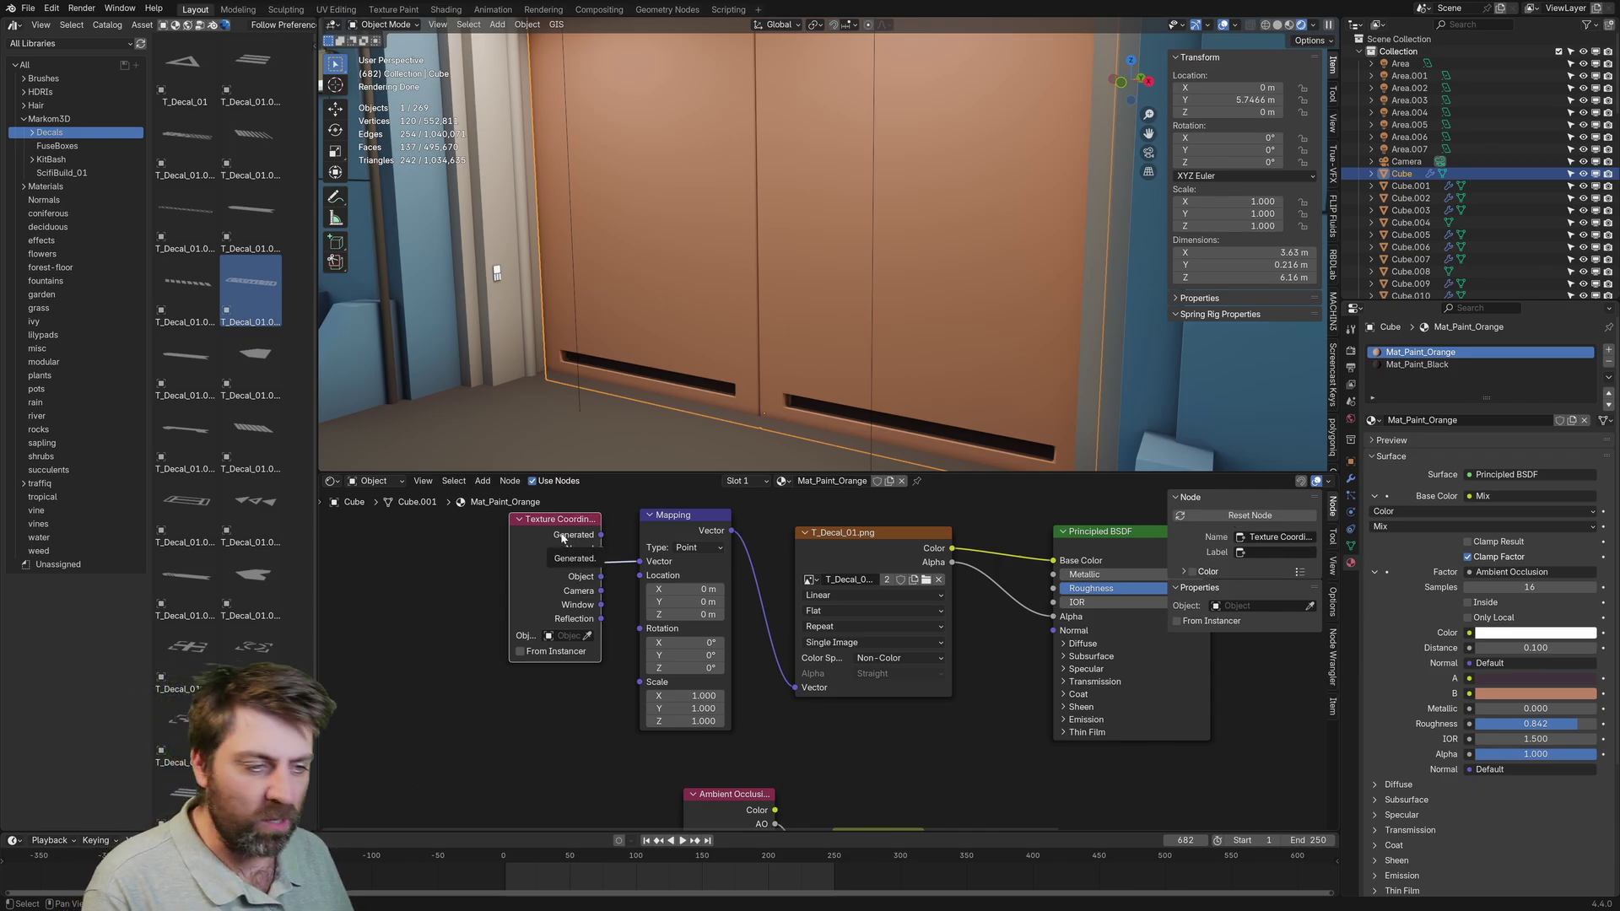
- Replace the Texture Coordinate node with a UV Map node connected to the Mapping node's Vector input
key(x)
drag(639, 561, 557, 562)
text(uv)
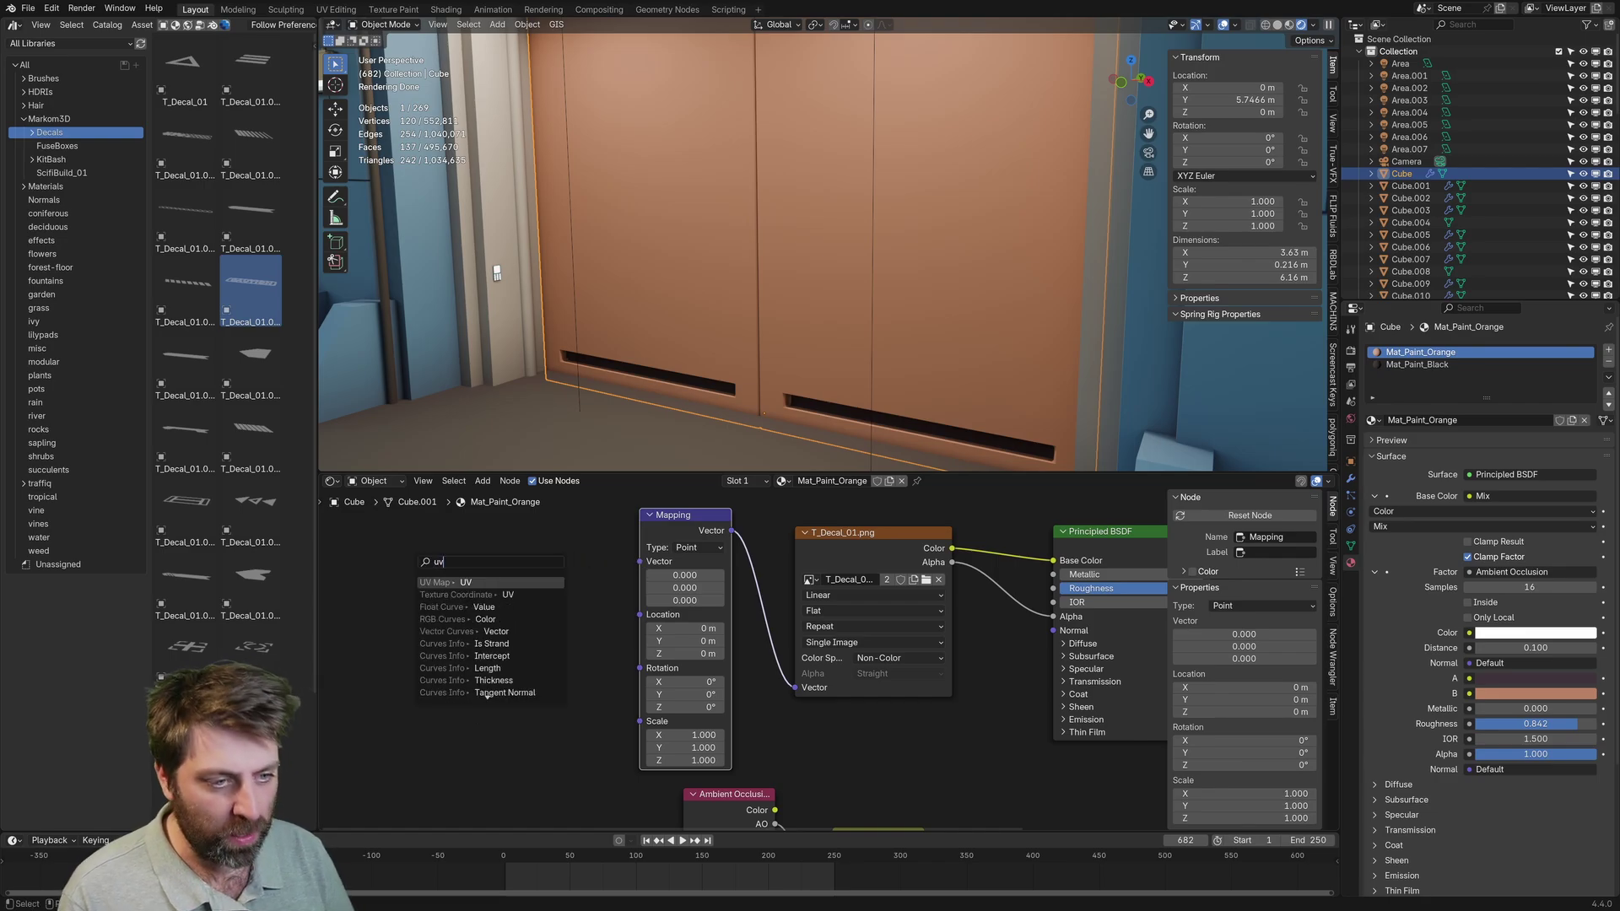
key(Return)
click(562, 560)
- Add a second UV Map node for the base paint, below the Ambient Occlusion node
middle_drag(694, 759, 608, 489)
scroll(683, 636, down, 3)
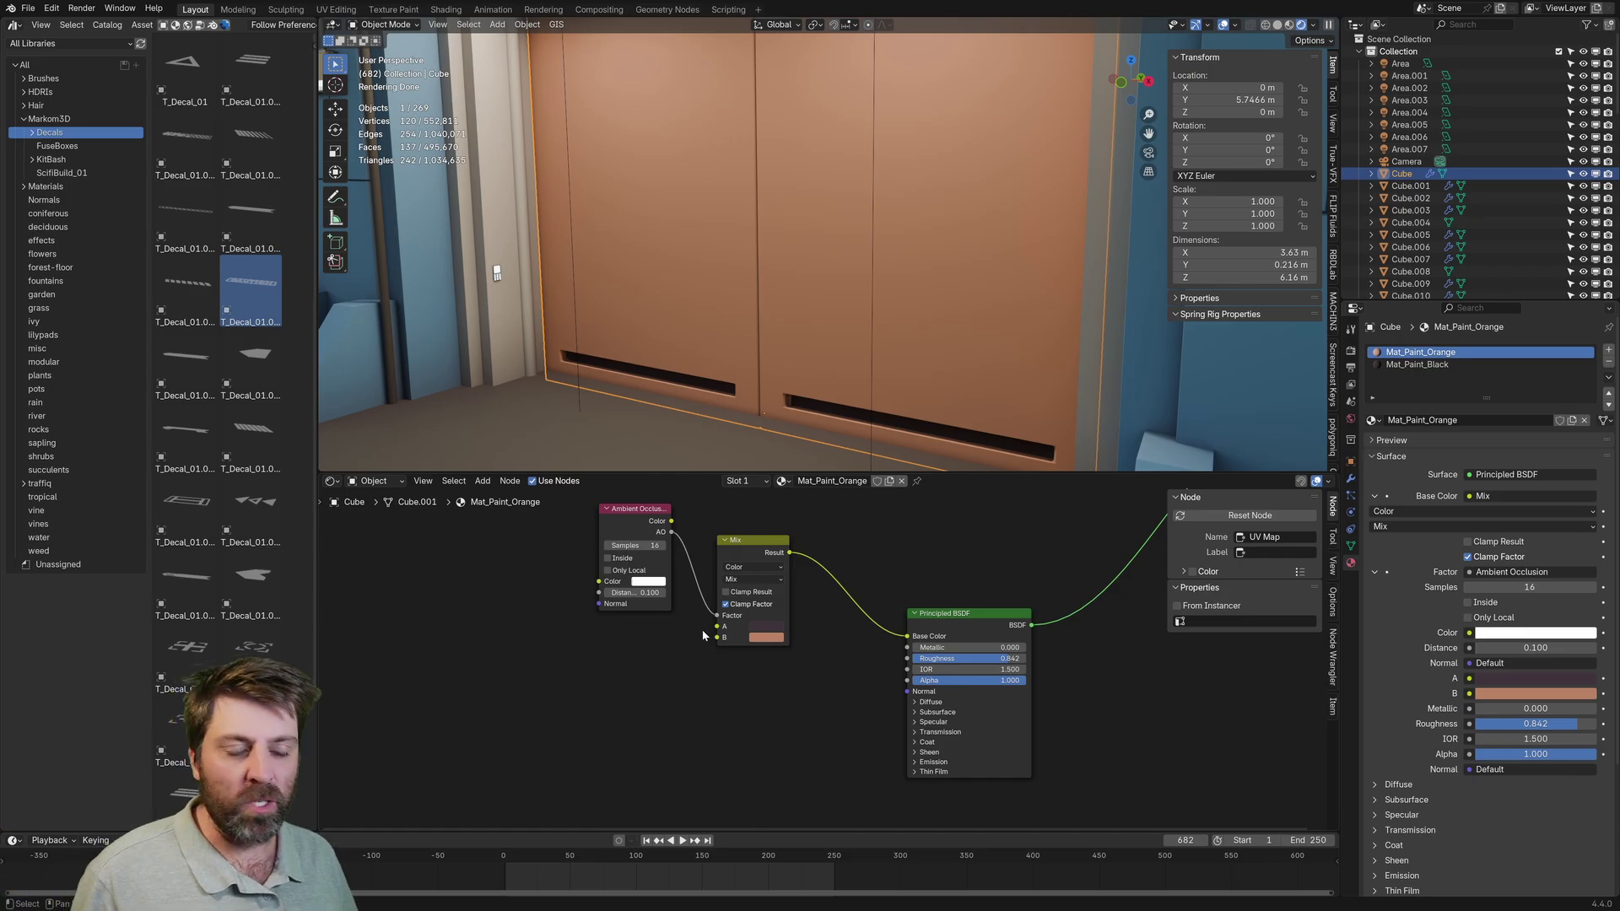
key(shift+a)
click(569, 638)
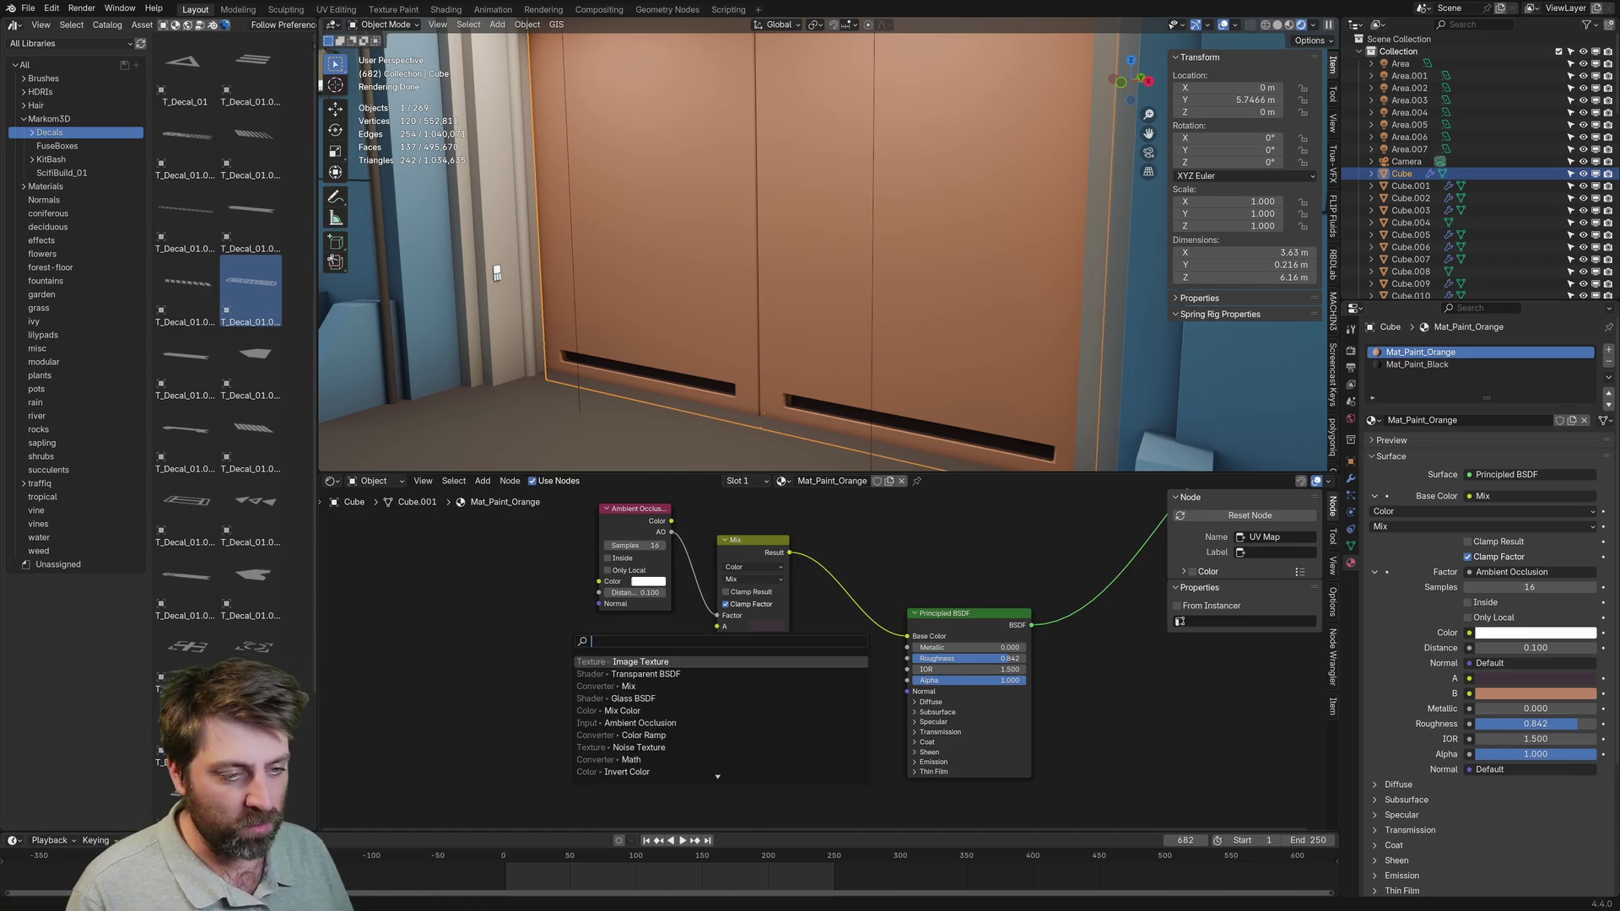
text(uv map)
key(Return)
click(480, 651)
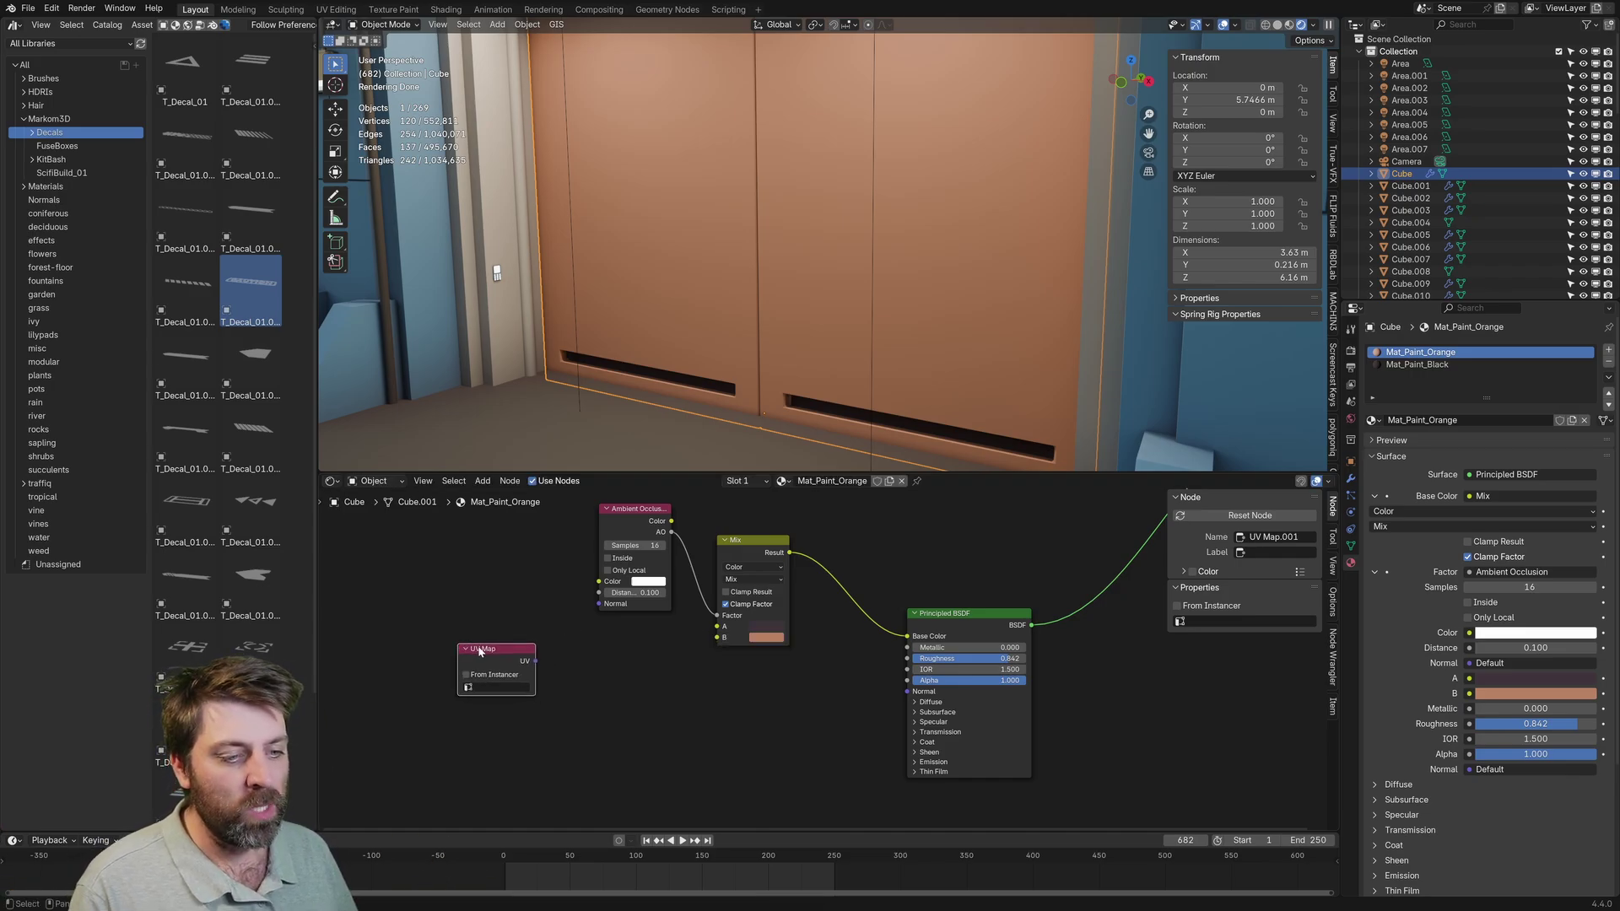
- Add a second UV map to the door mesh and name it Decals
click(1351, 546)
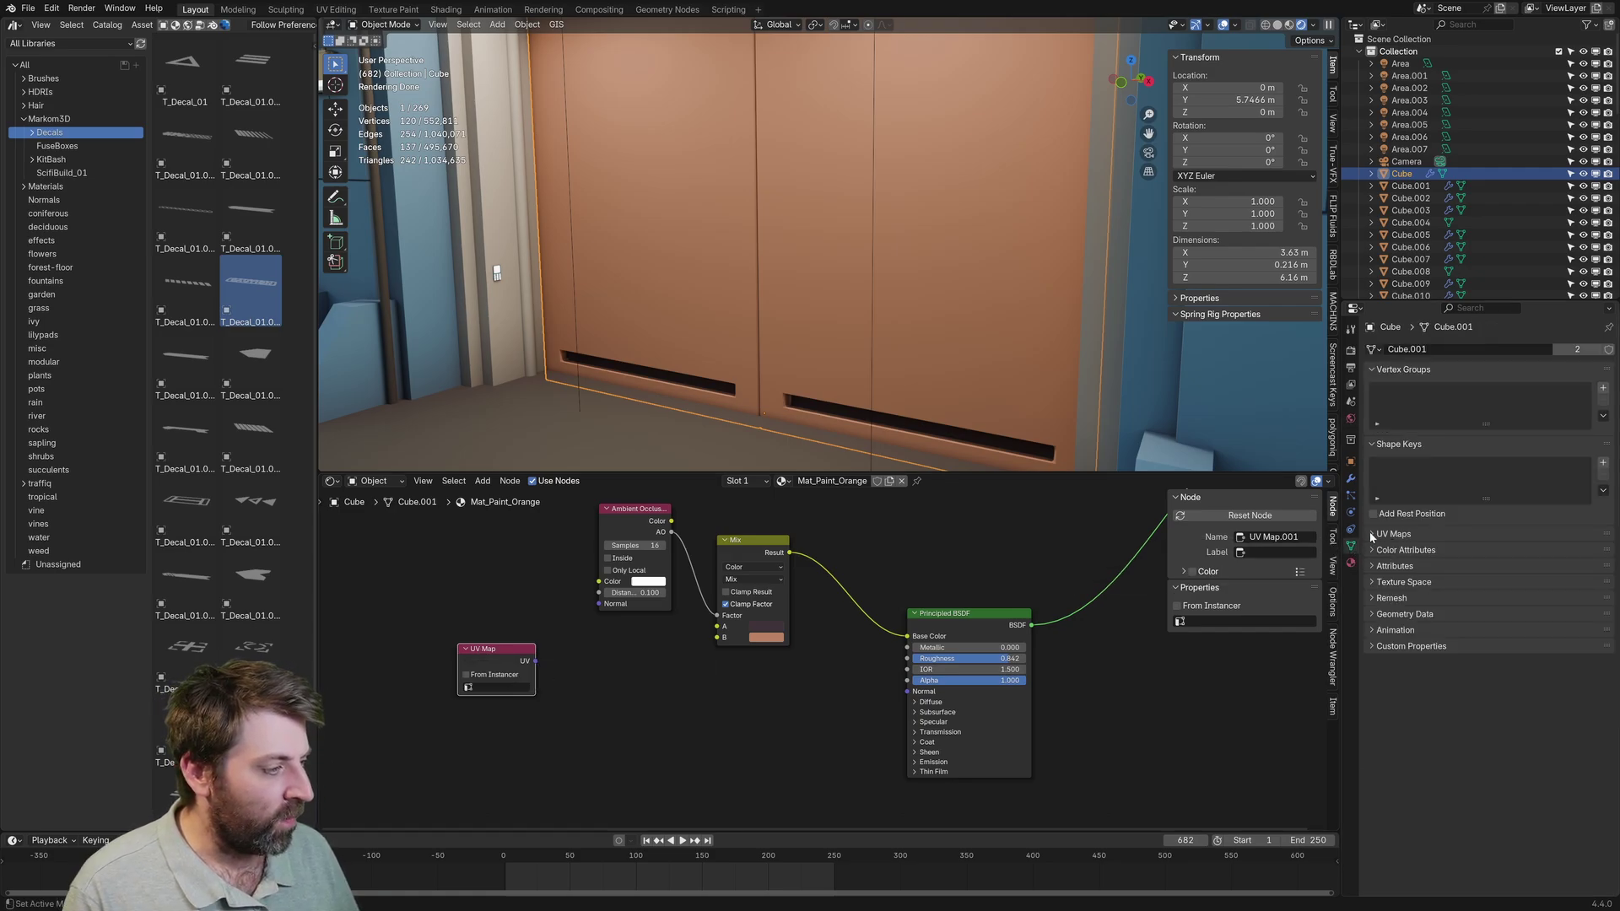
click(1373, 534)
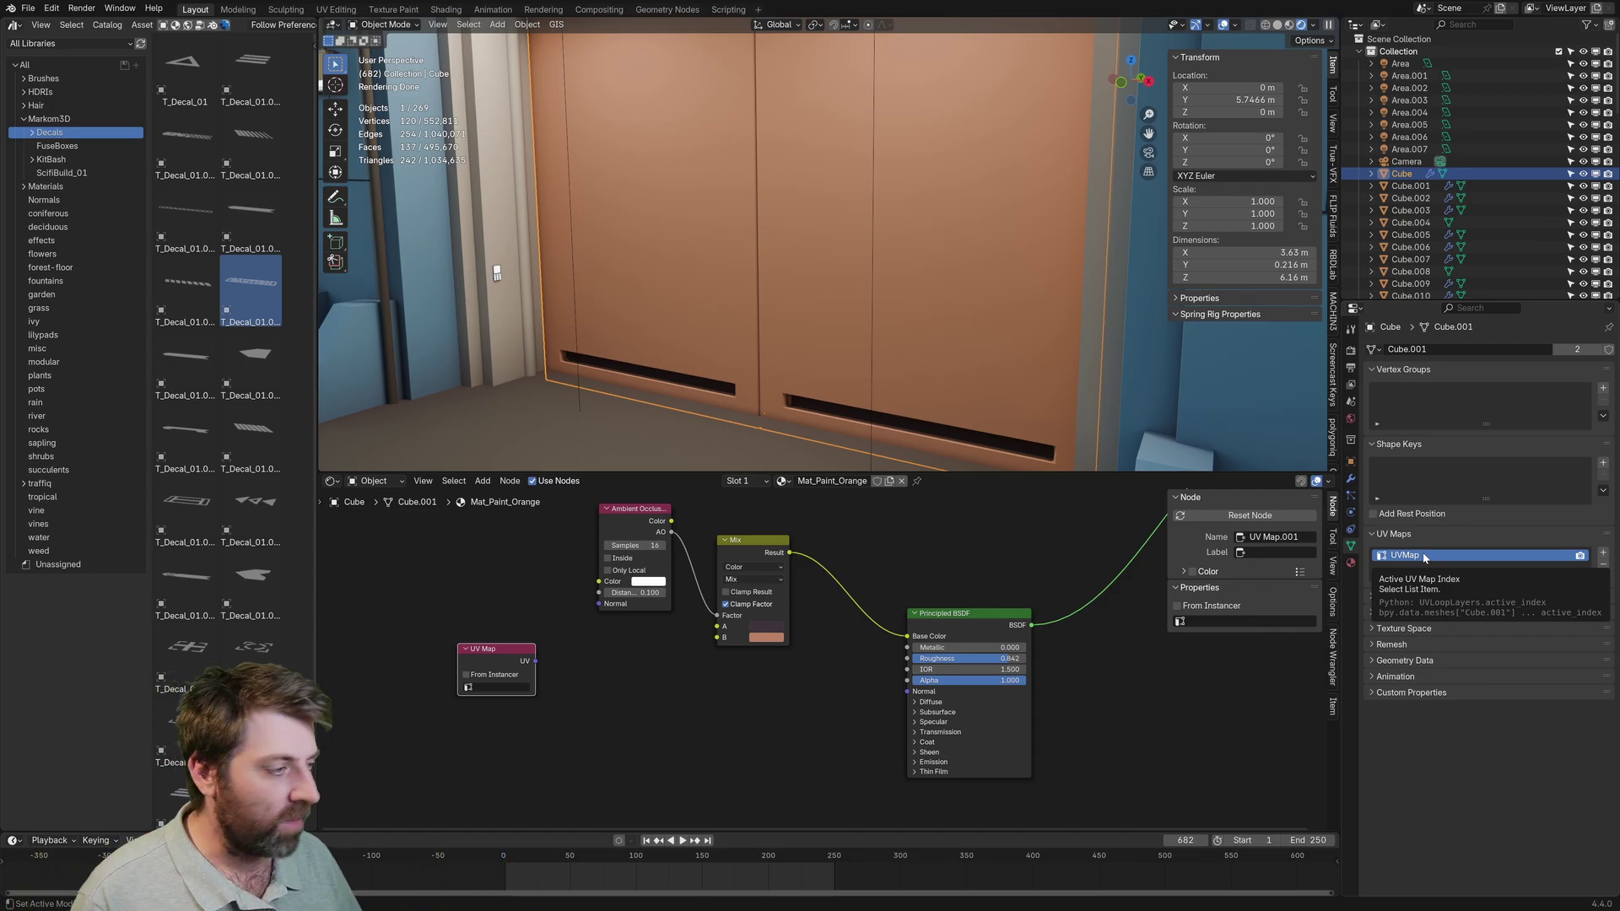
click(1602, 554)
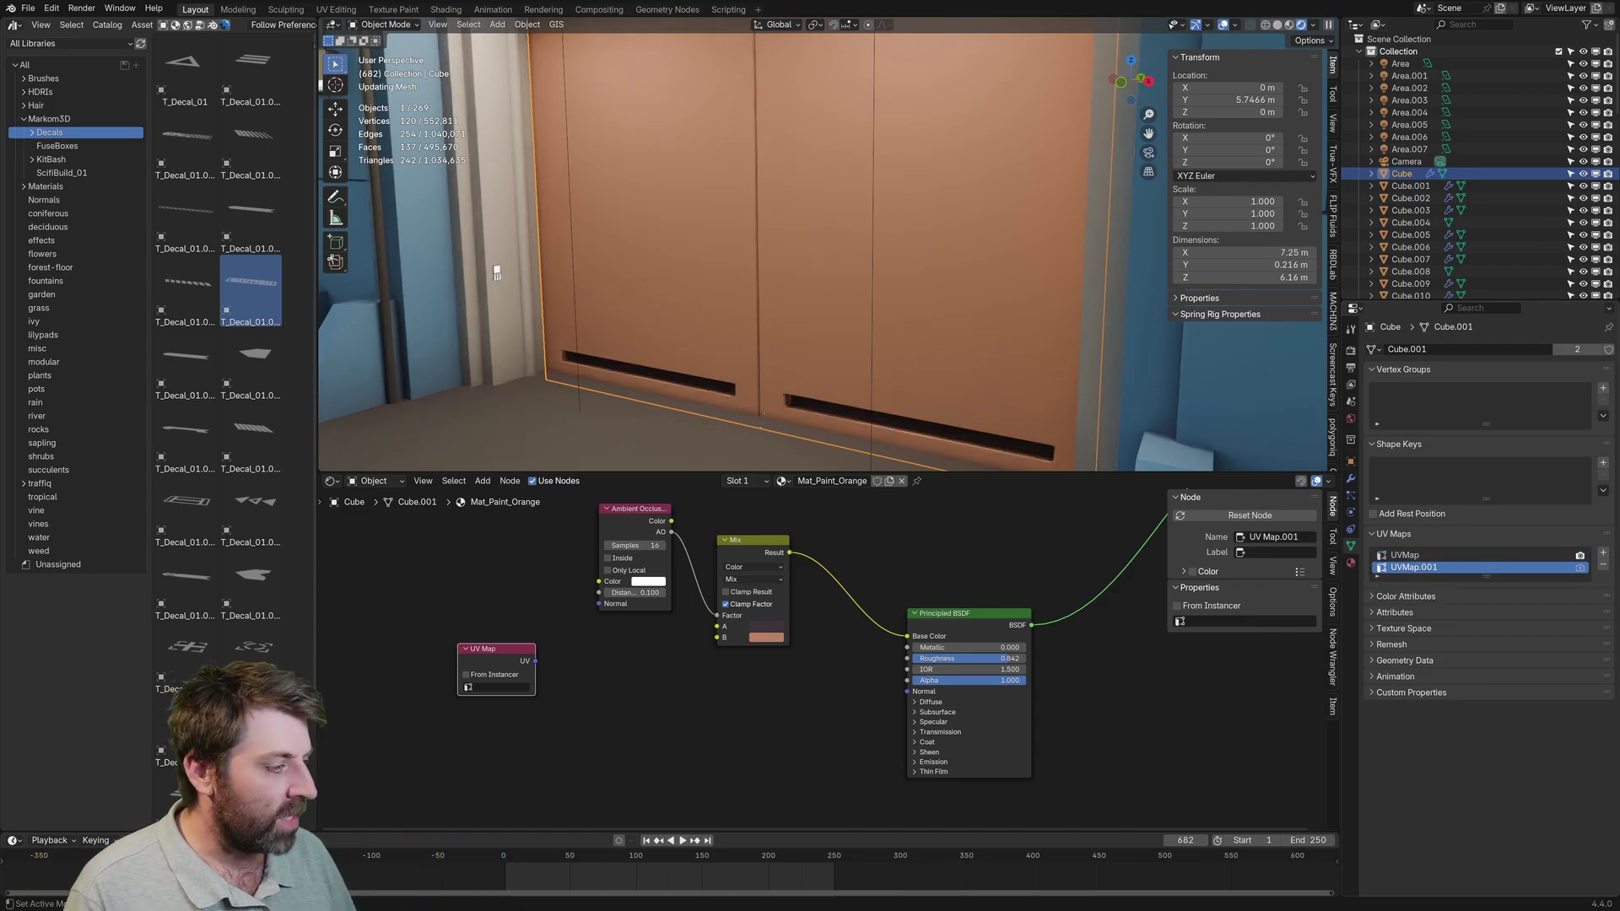
double_click(1414, 568)
text(Decals)
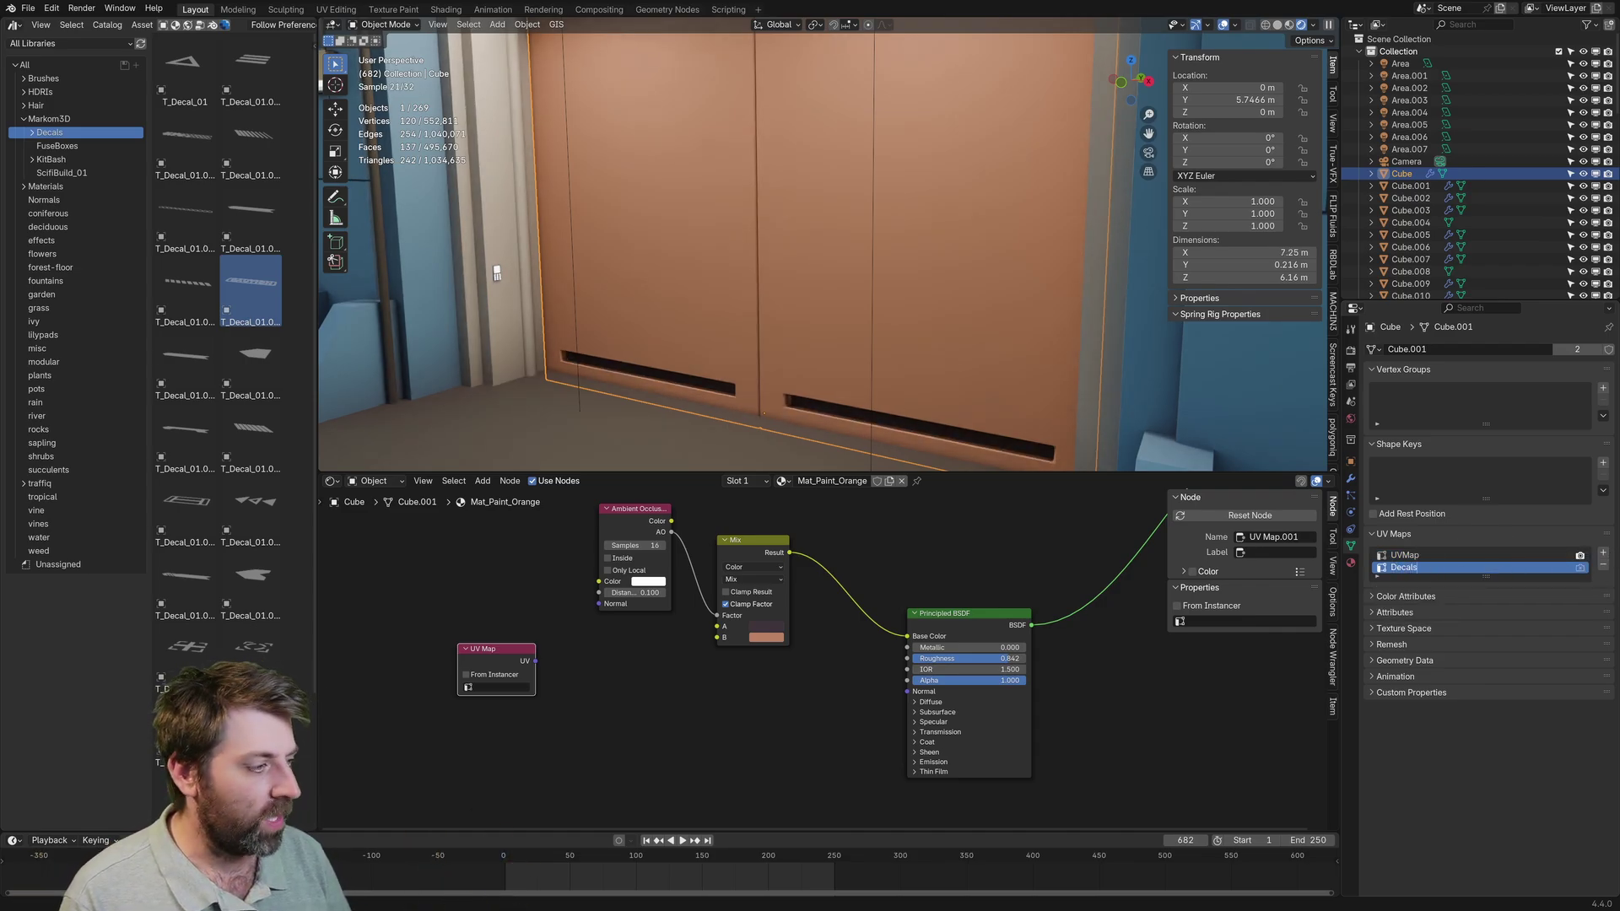
- Assign the Decals UV map to the decal chain's UV Map node and UVMap to the base paint's UV Map node
click(581, 598)
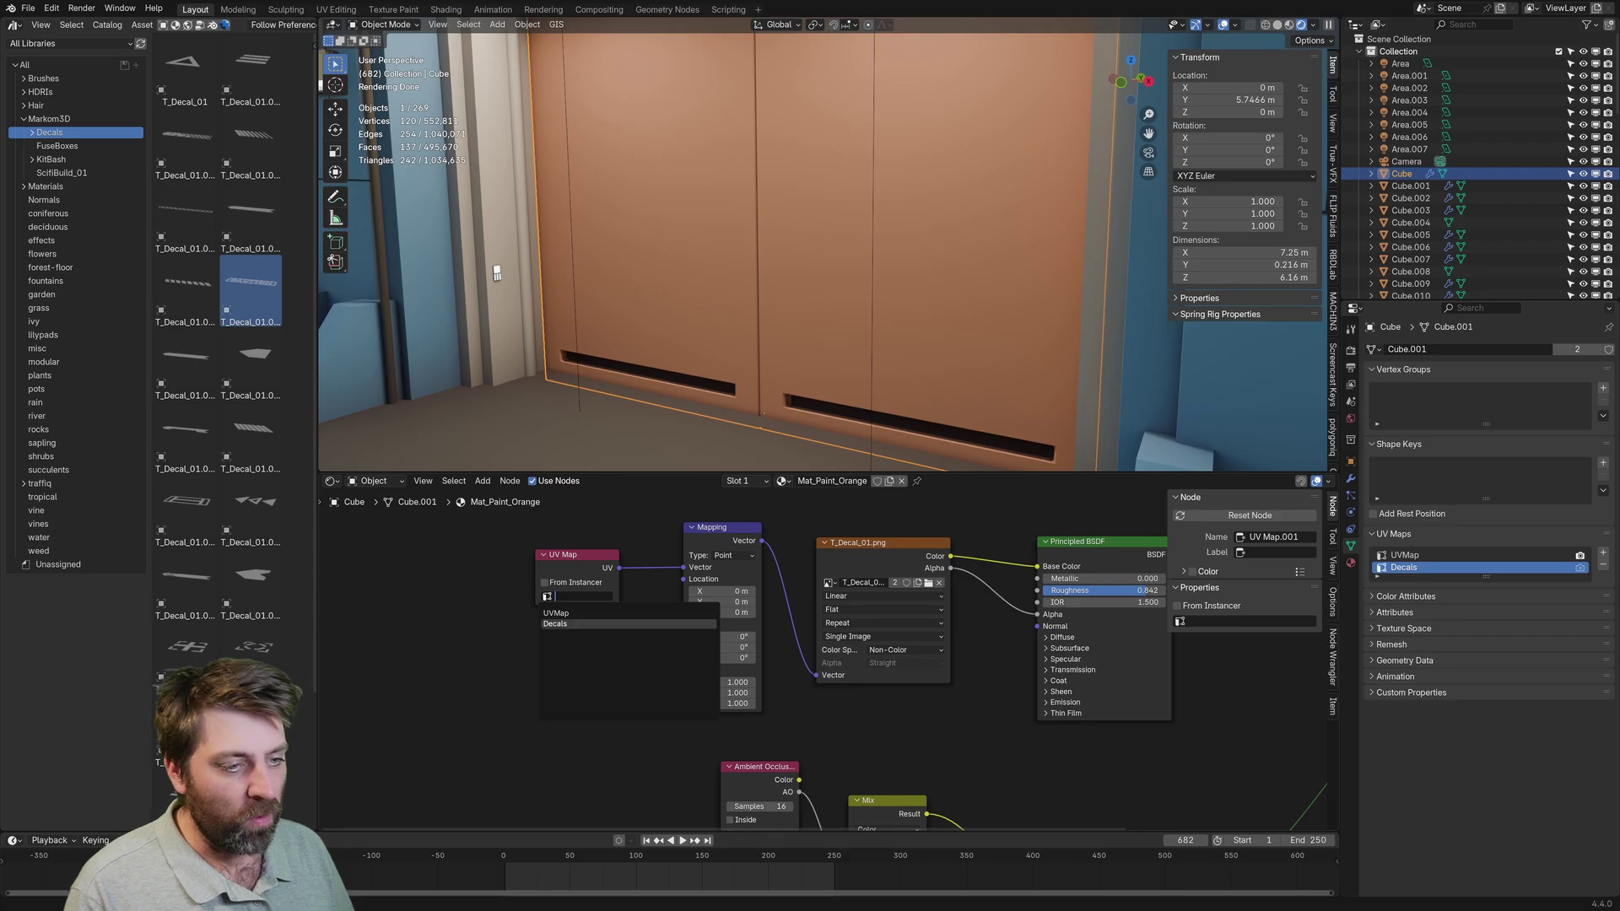
click(583, 625)
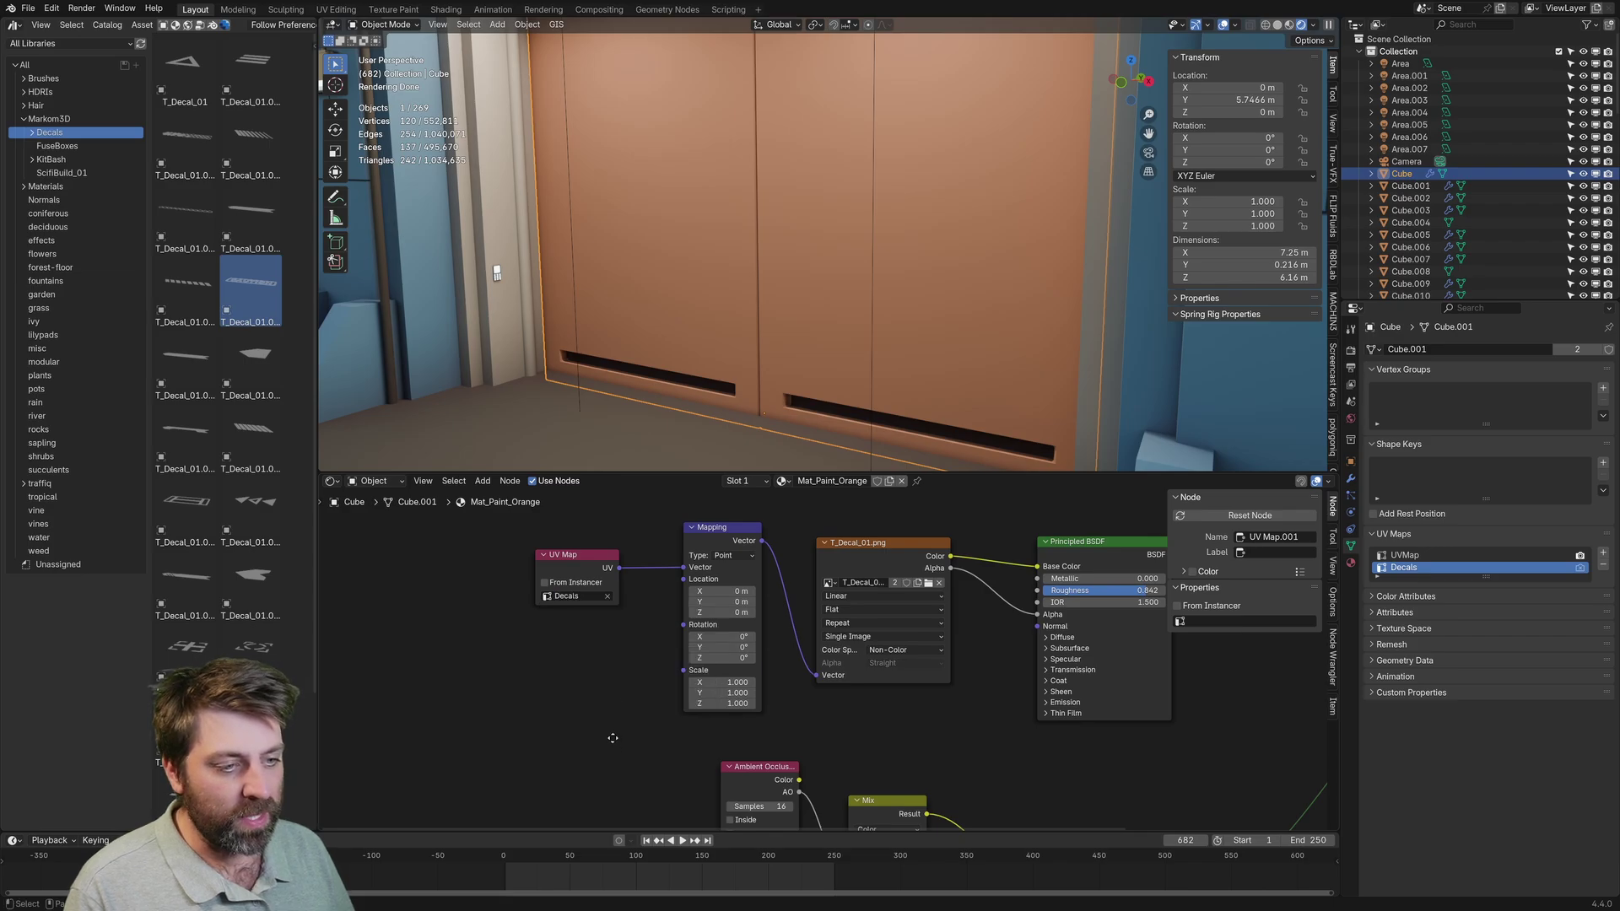
middle_drag(611, 739, 643, 530)
click(641, 744)
click(634, 764)
- Examine the textured Mat_Paint_Orange node network, comparing the UV Map nodes that drive the paint textures and the decal texture
scroll(675, 734, right, 3)
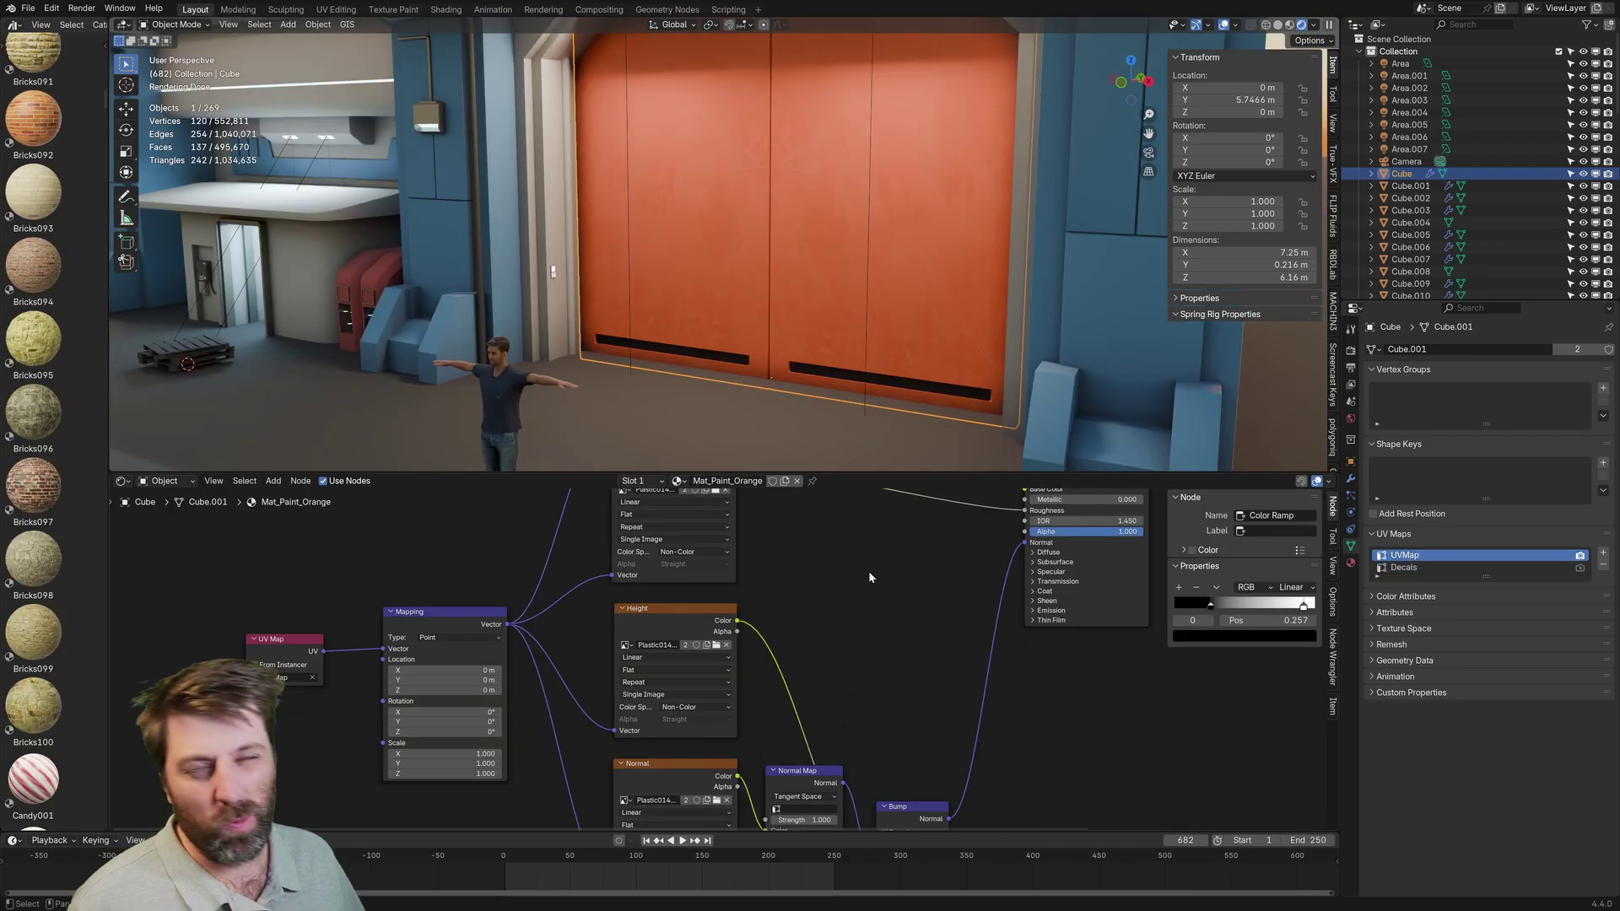
scroll(868, 571, down, 2)
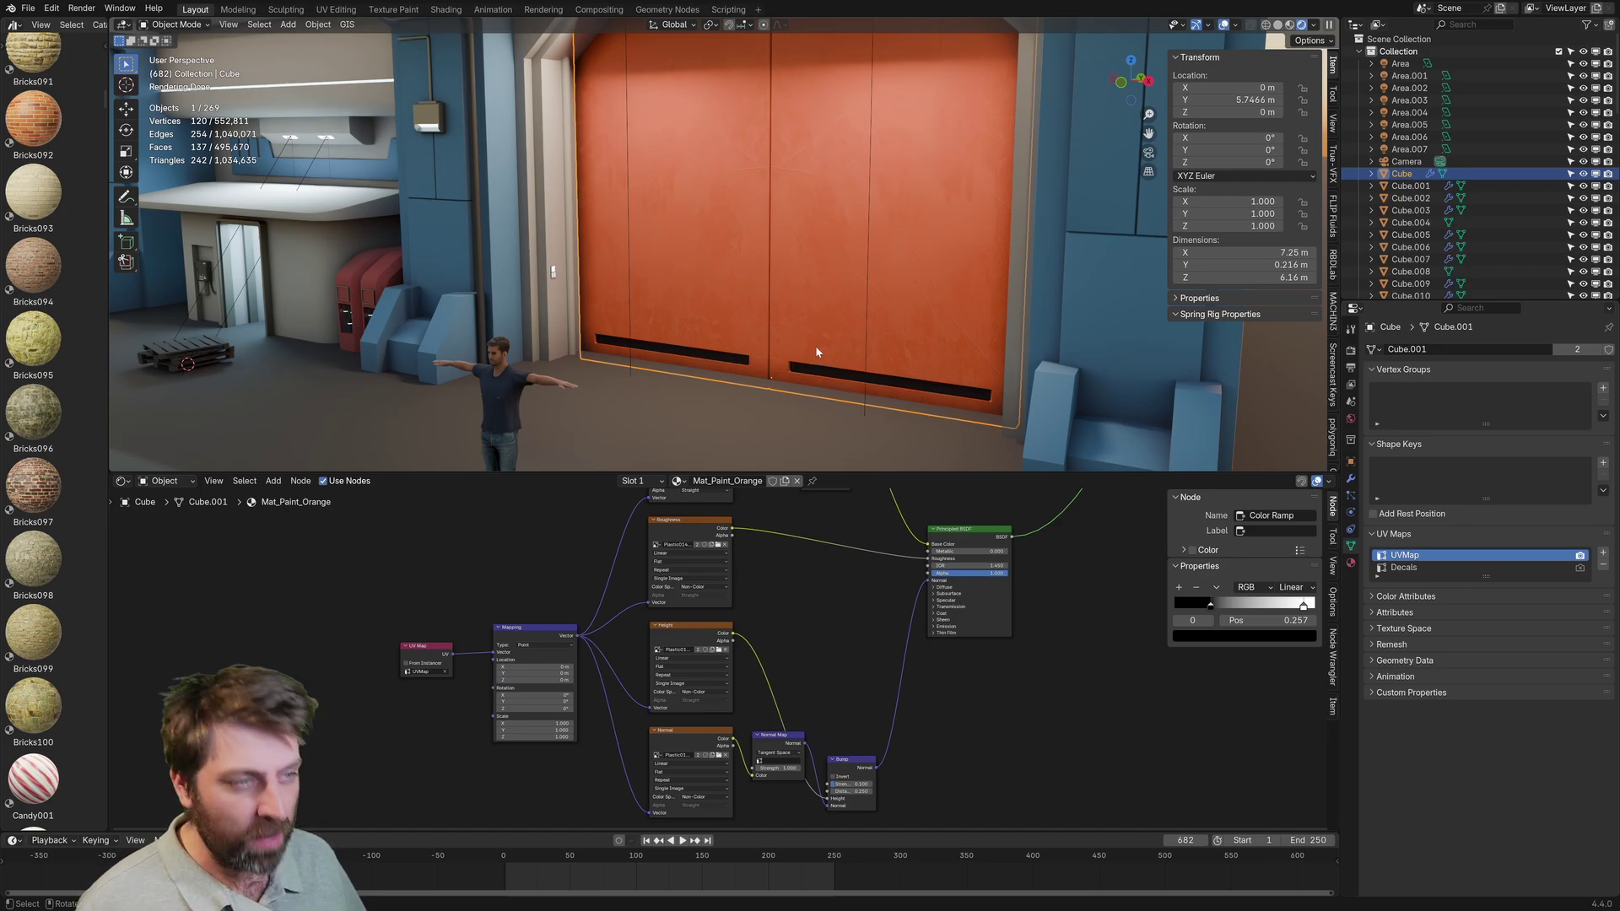
scroll(749, 662, down, 1)
middle_drag(749, 661, 698, 697)
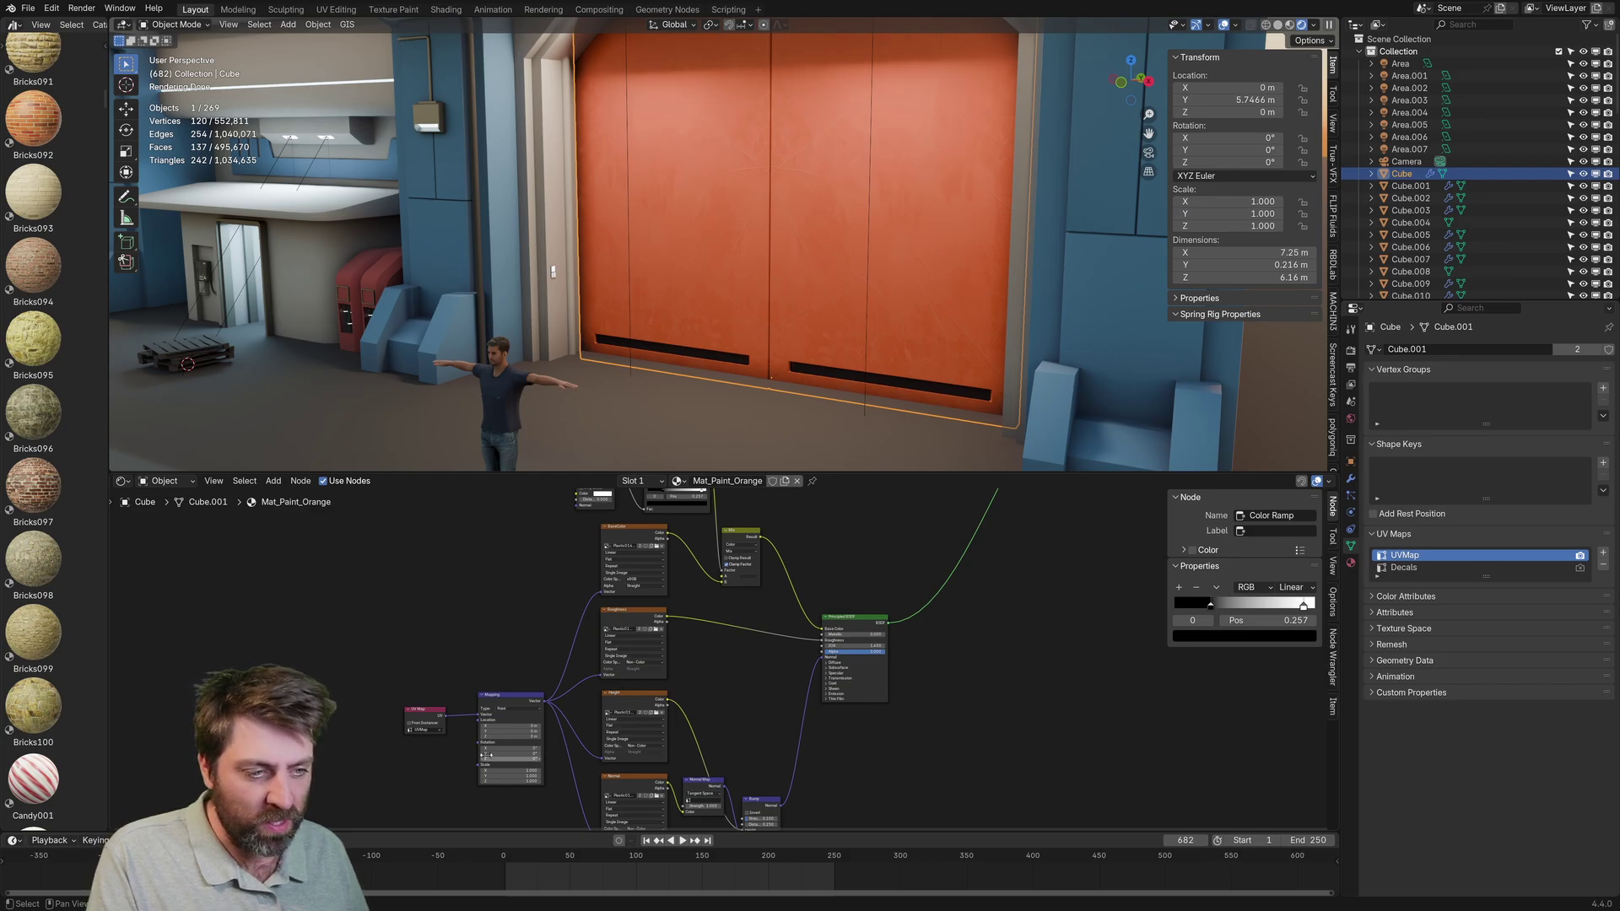
middle_drag(692, 610, 646, 748)
drag(506, 590, 752, 803)
middle_drag(454, 823, 620, 604)
scroll(620, 604, up, 3)
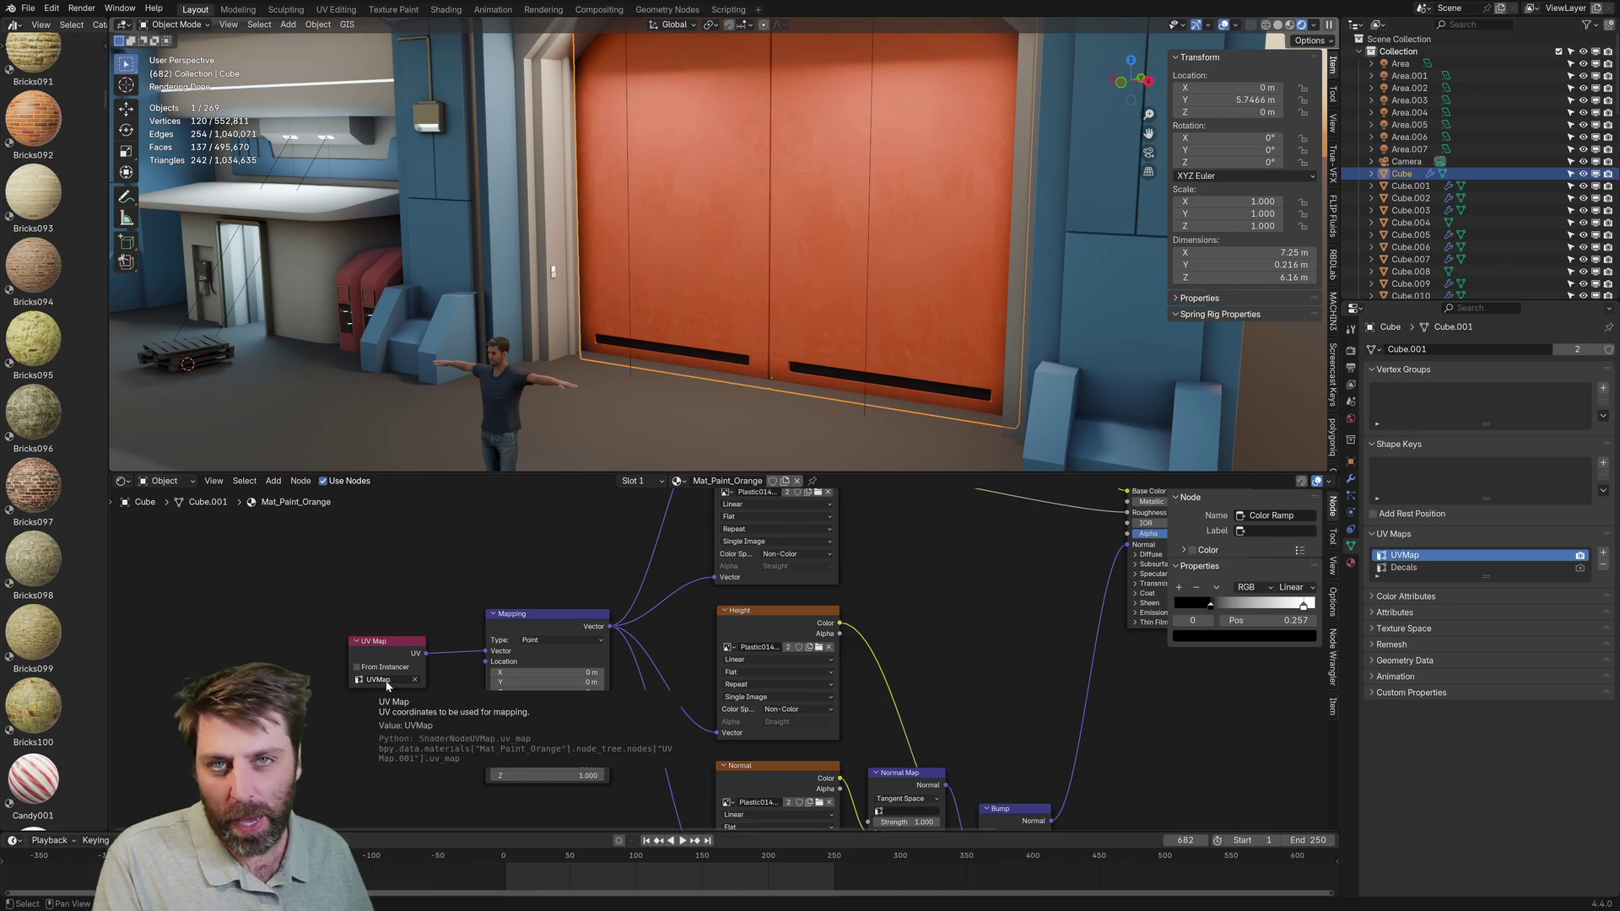
middle_drag(858, 579, 734, 828)
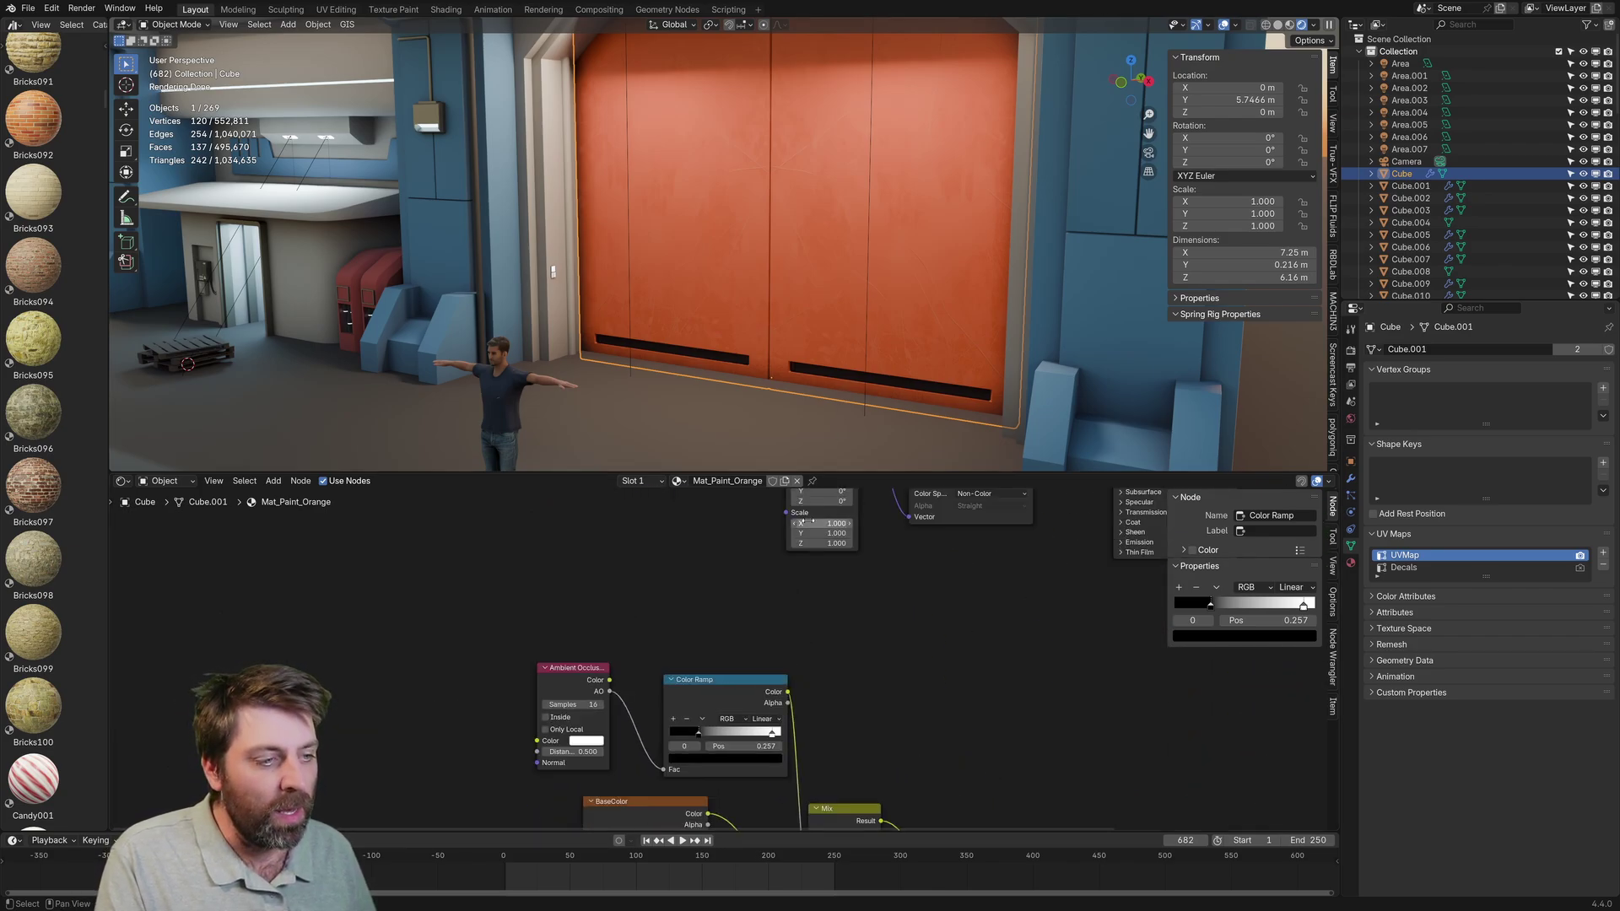
middle_drag(823, 523, 722, 729)
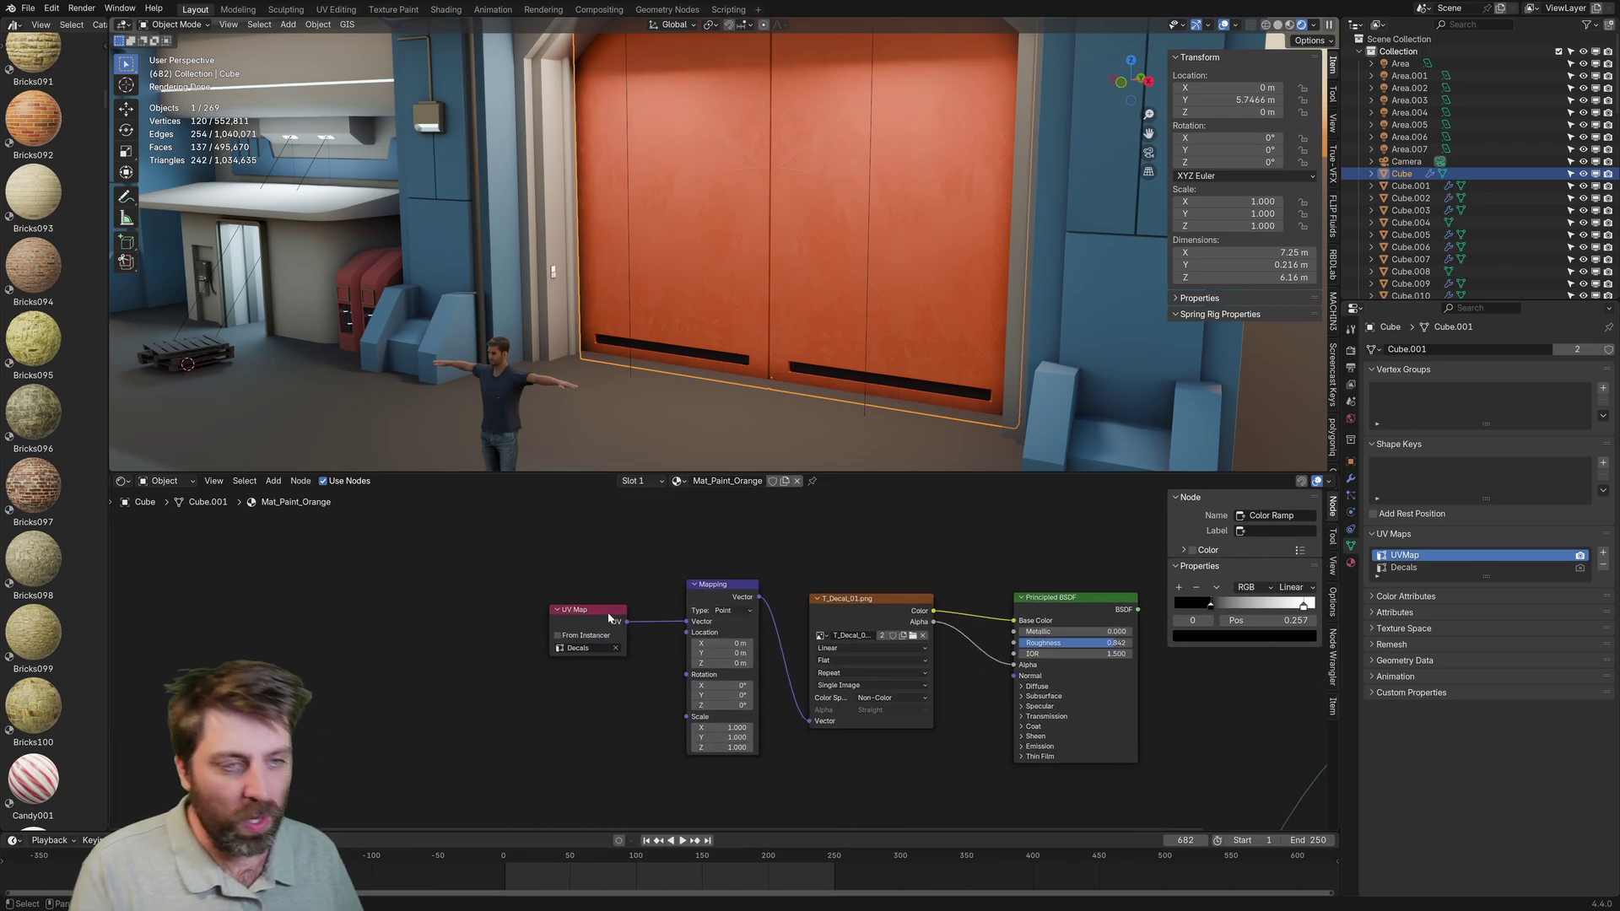
- Split the 3D viewport vertically and turn the new area beside it into a UV Editor
drag(113, 15, 547, 34)
click(123, 25)
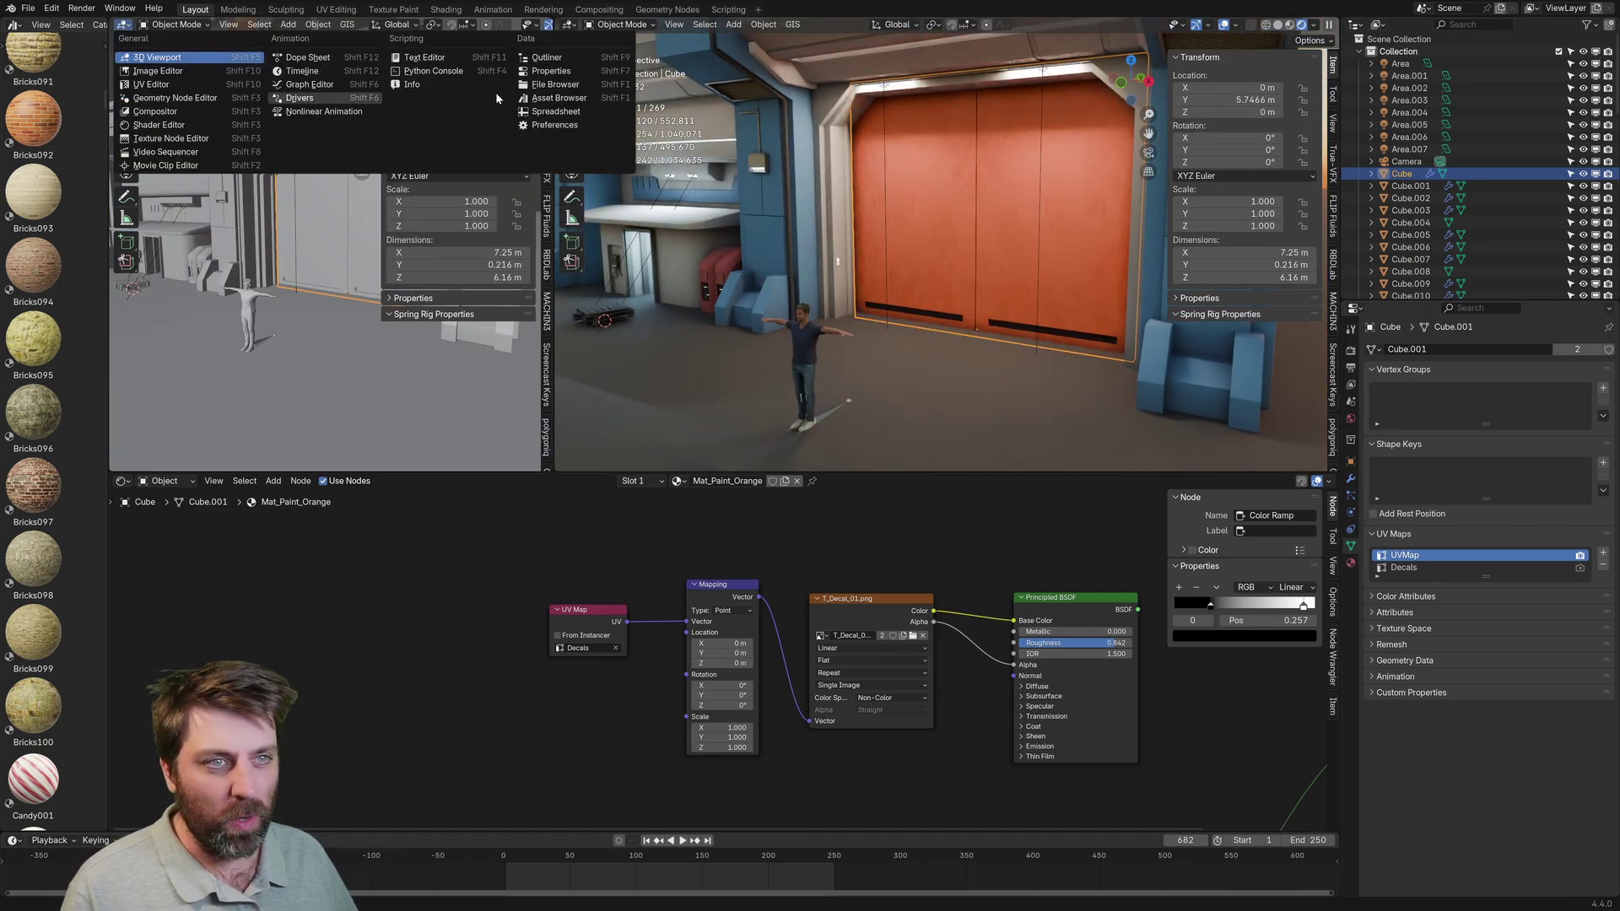
click(203, 87)
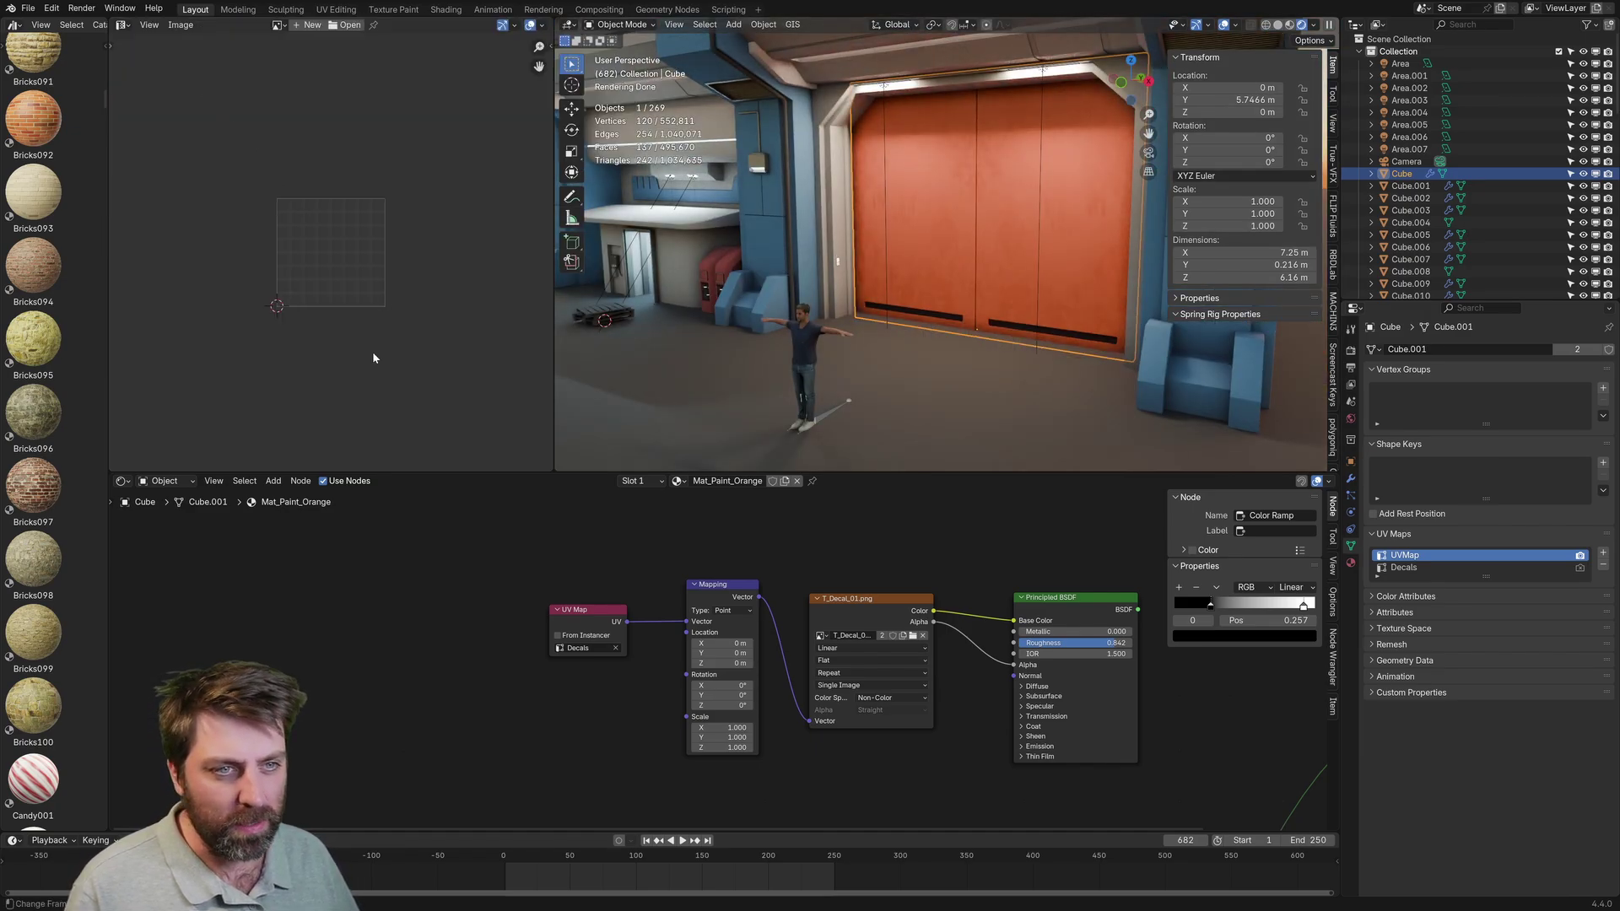
- Enter Edit Mode on the door and make Decals the active UV map in the UV Editor
key(Tab)
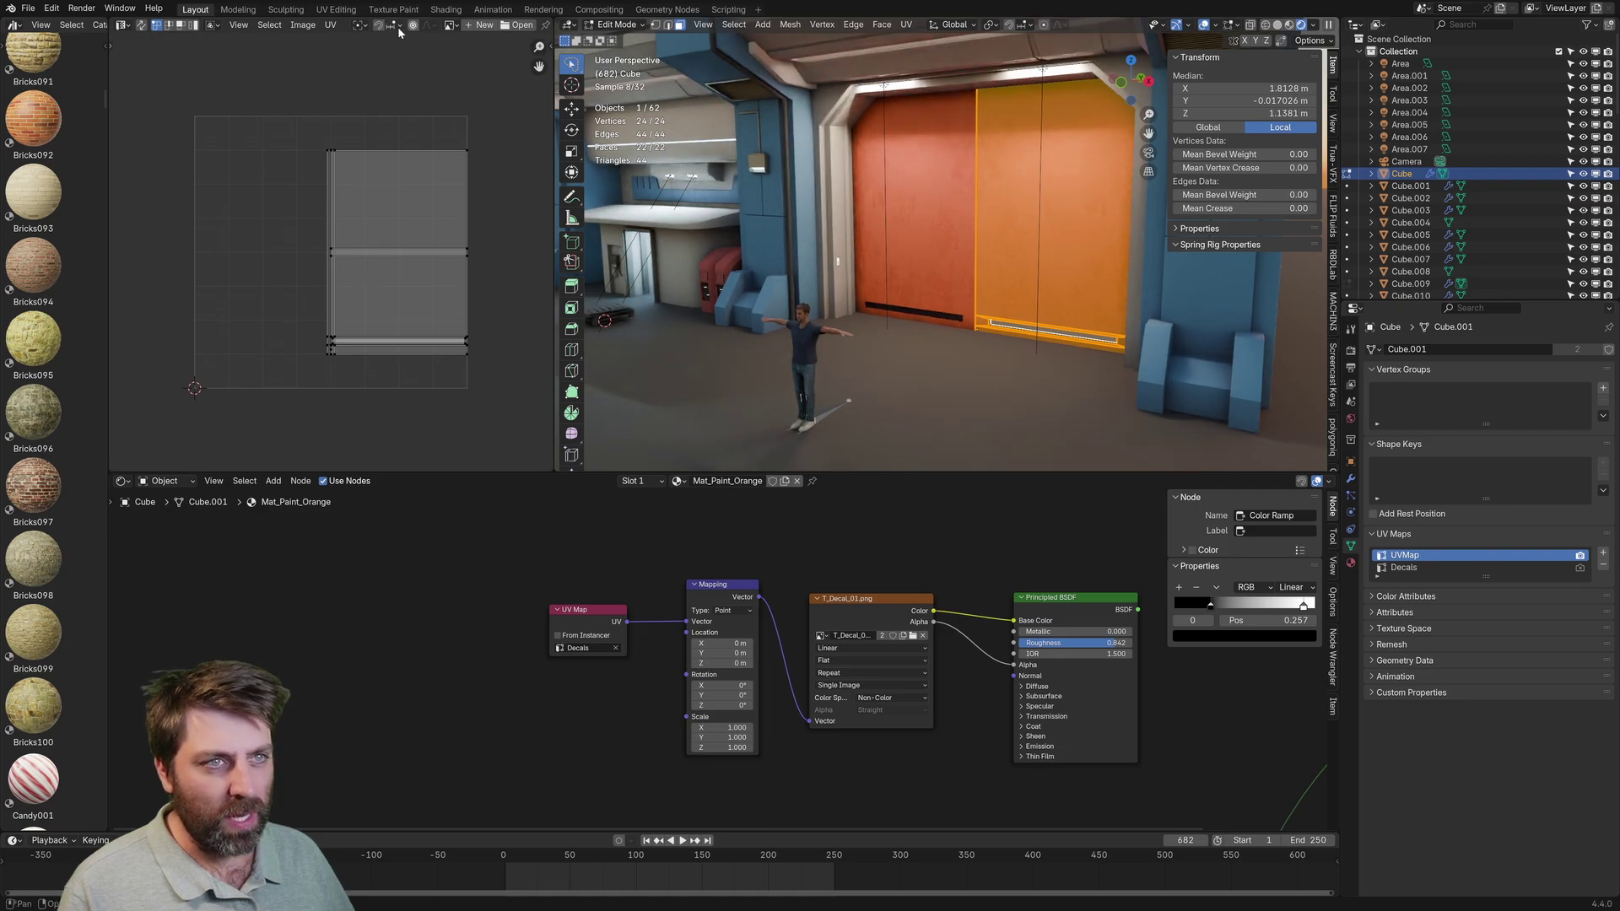
scroll(509, 29, down, 5)
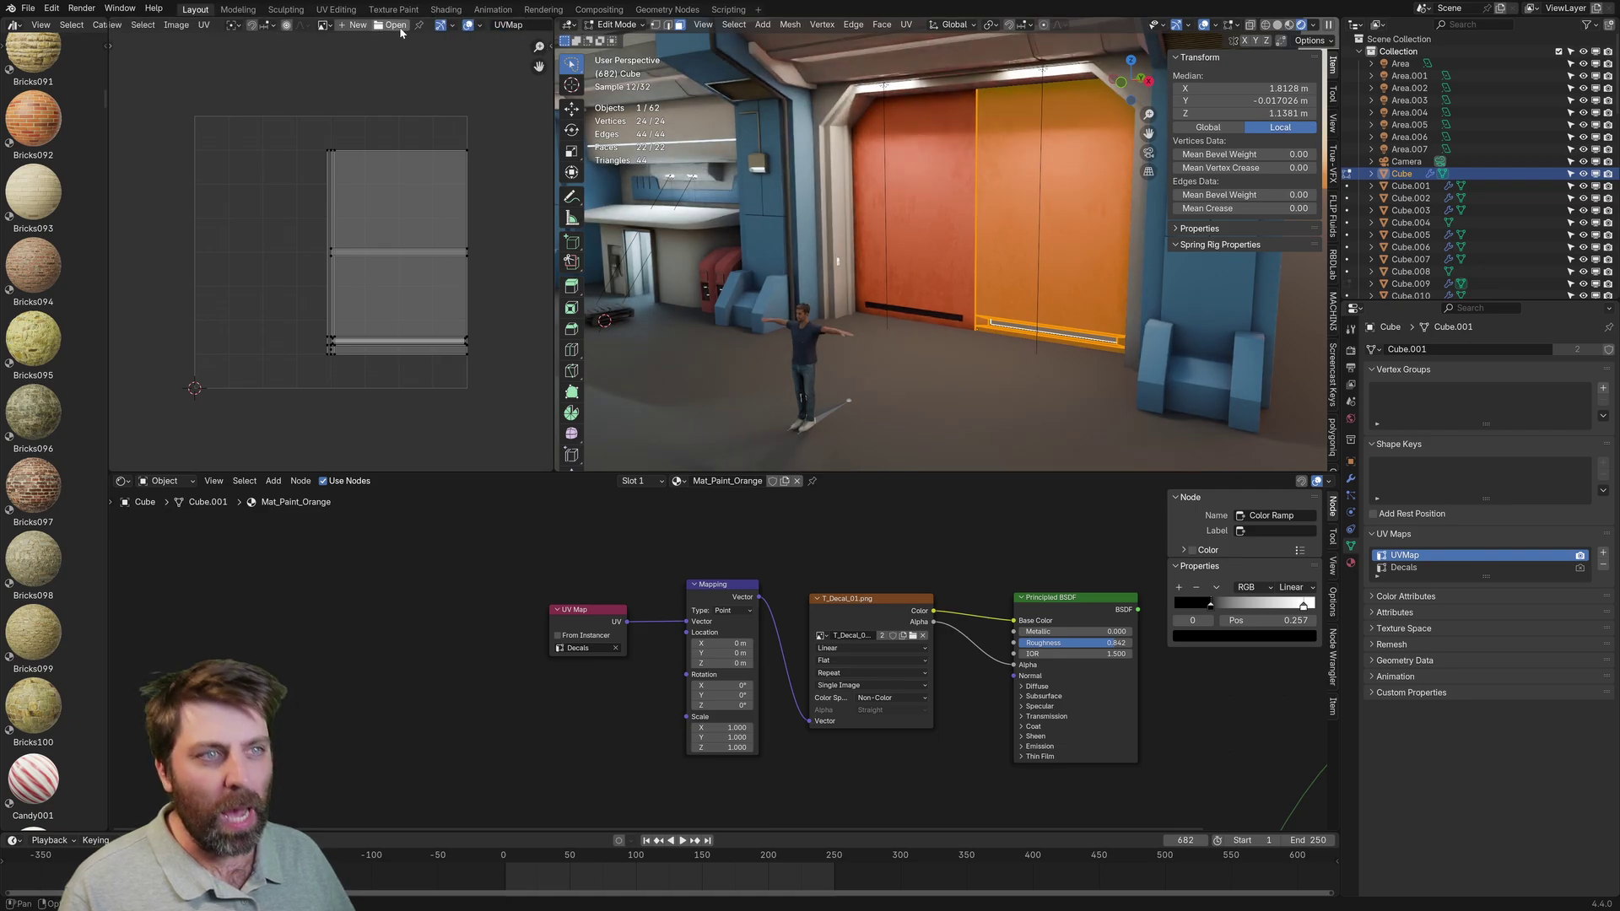
click(503, 24)
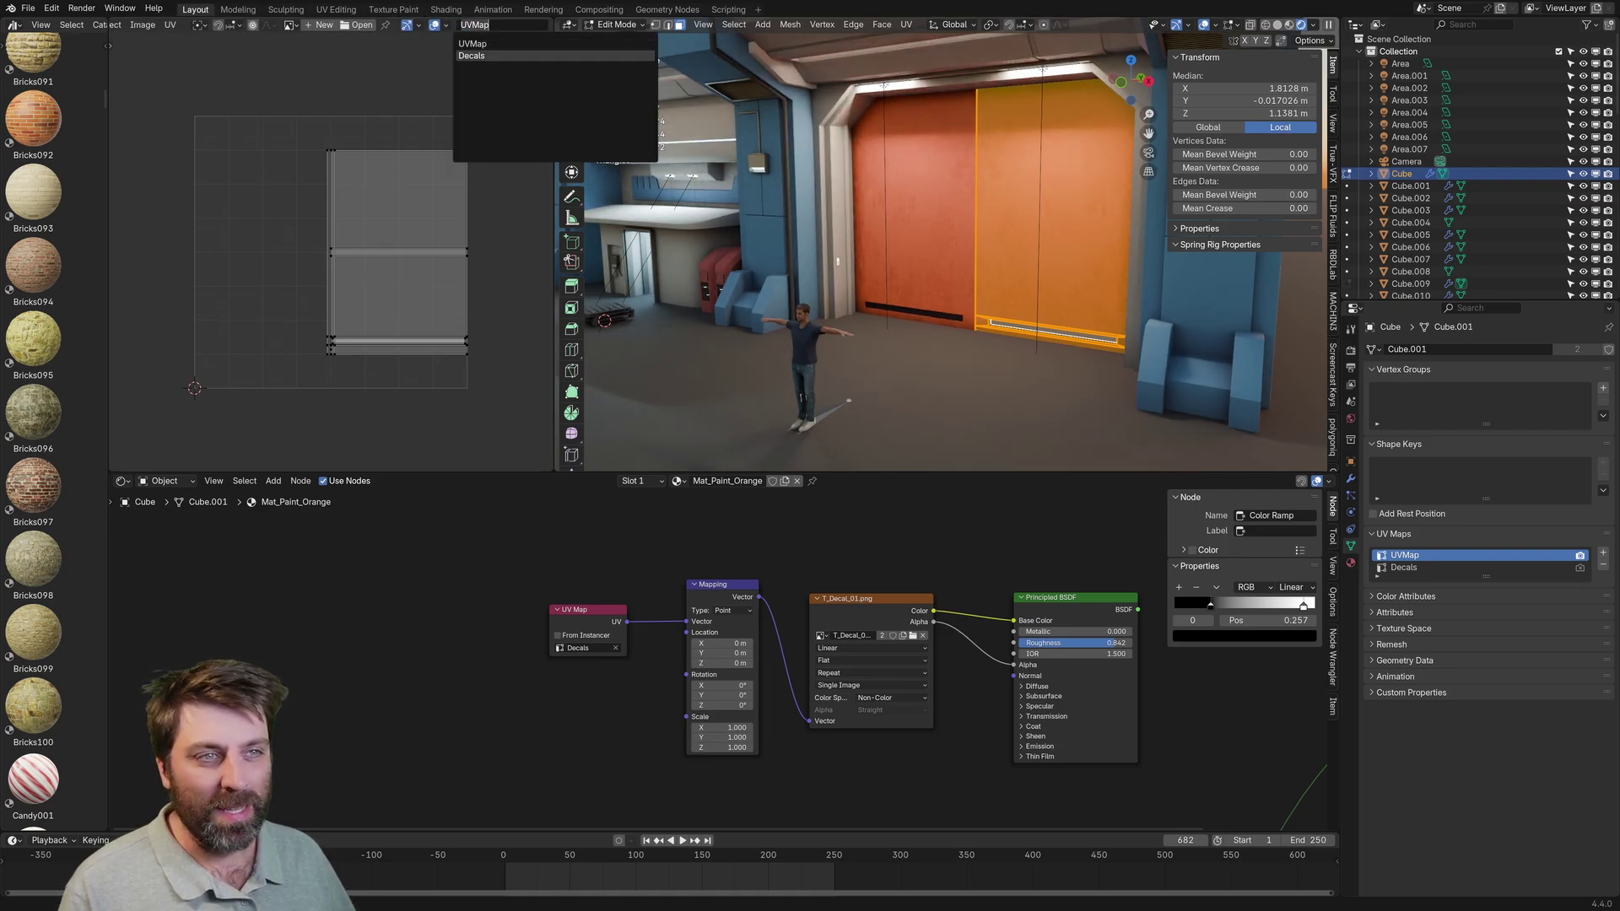
click(473, 55)
- Shrink all of the door's Decals UVs to a tiny point at the 2D cursor in the UV grid's lower corner
key(a)
key(s)
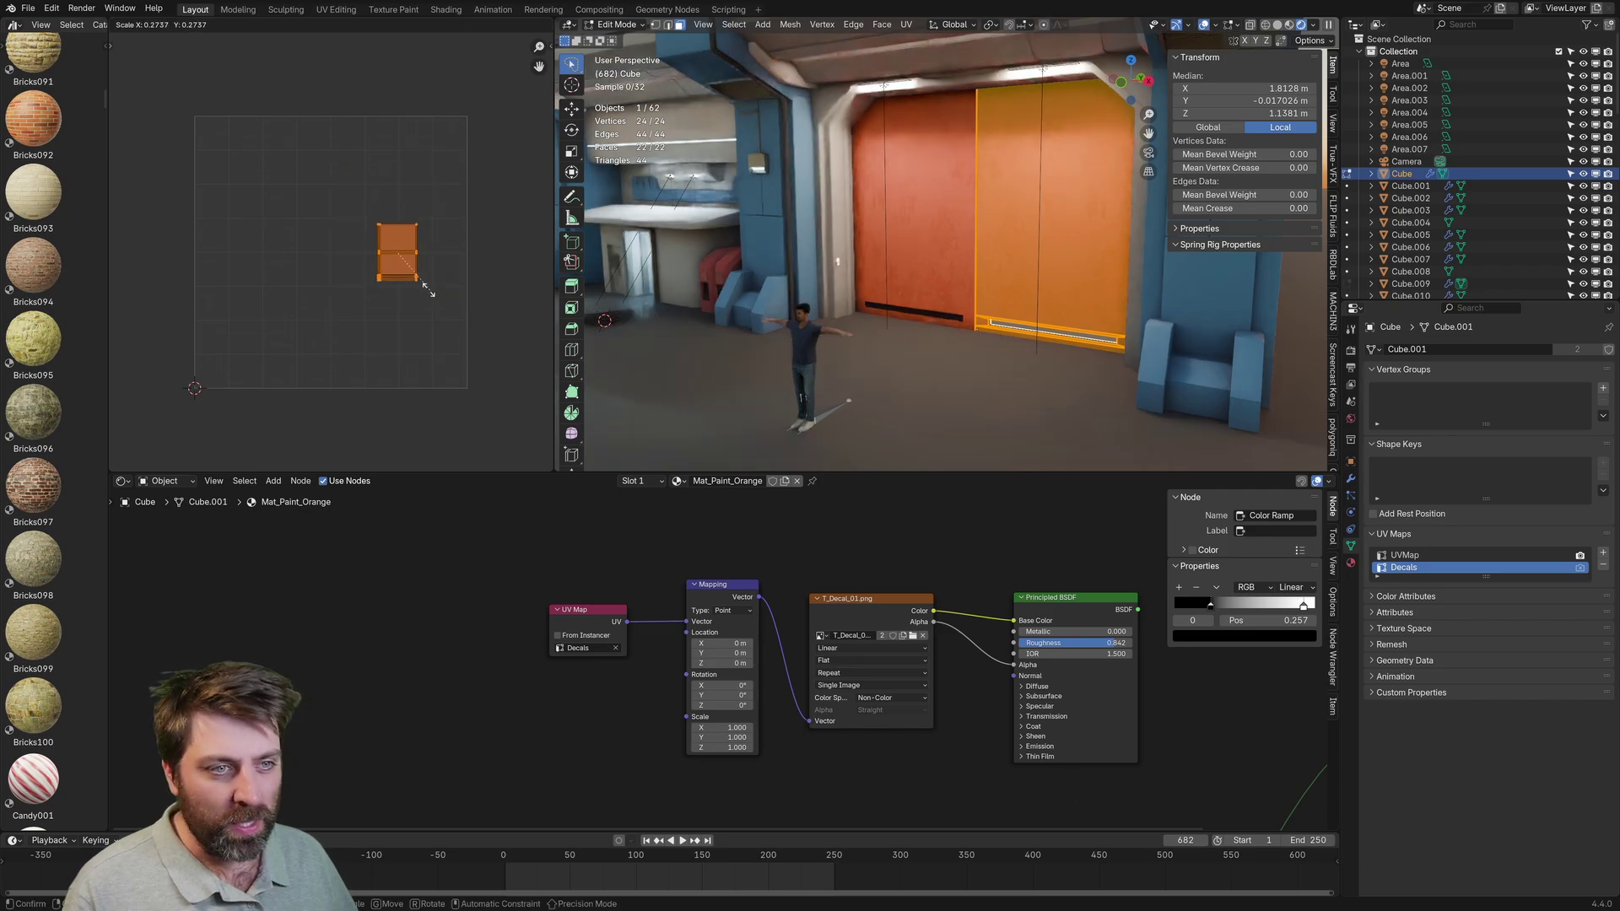
click(421, 281)
key(s)
click(406, 264)
key(h)
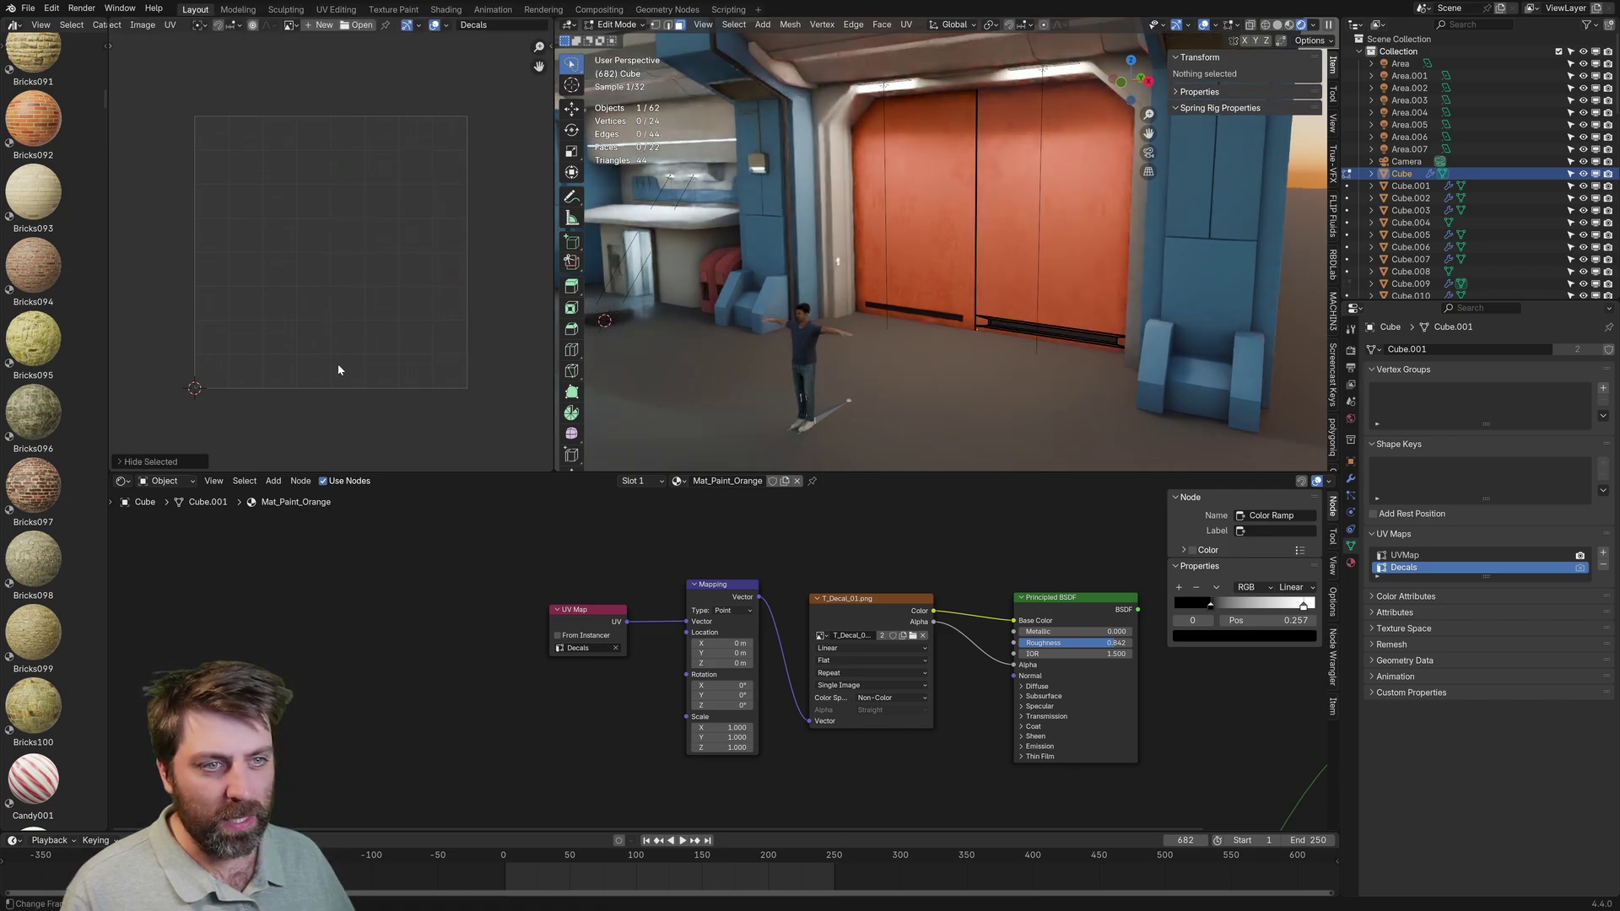
key(alt+h)
key(s)
click(229, 407)
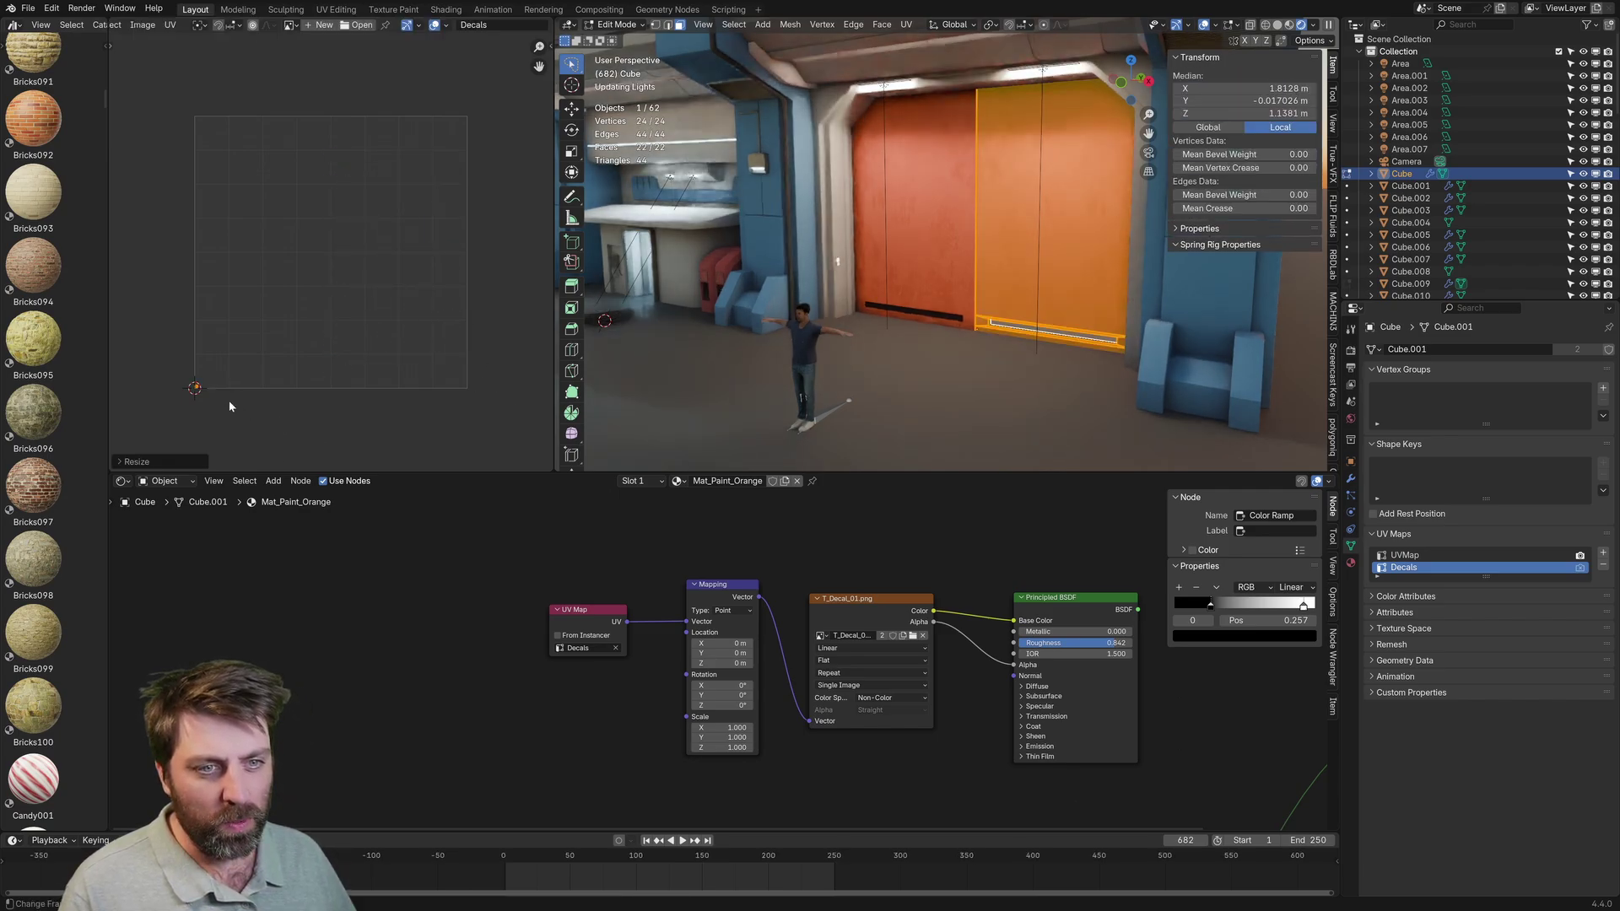
- Add two horizontal loop cuts across the lower part of the orange door, just above the recessed slot
scroll(1056, 321, up, 6)
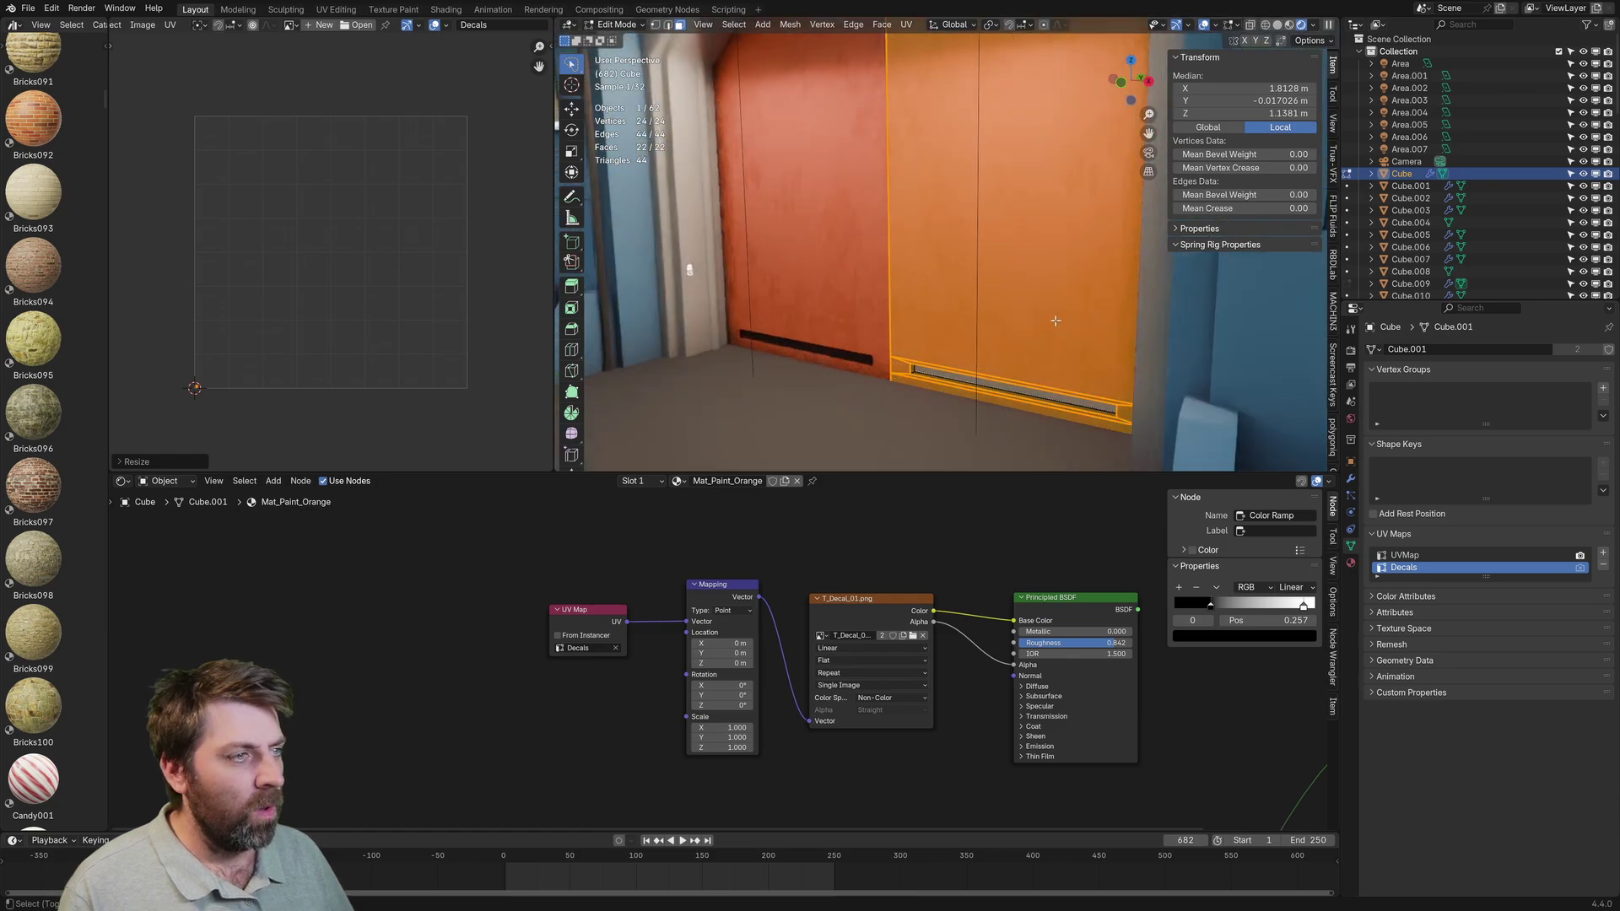
shift+middle_drag(1056, 320, 1049, 272)
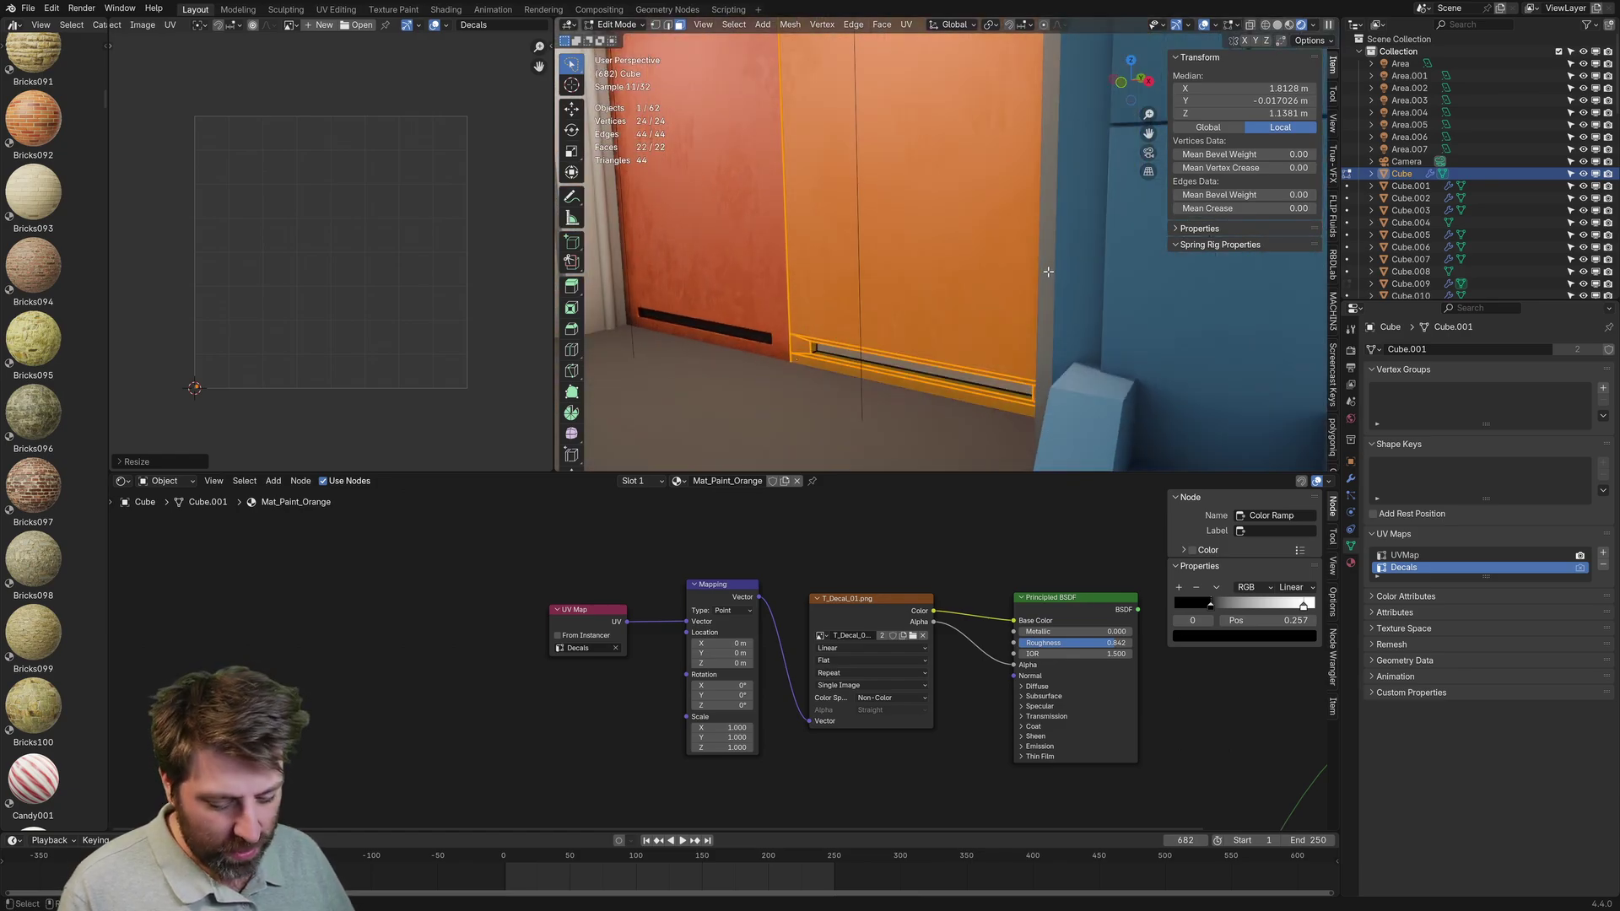
key(ctrl+r)
key(Escape)
key(ctrl+r)
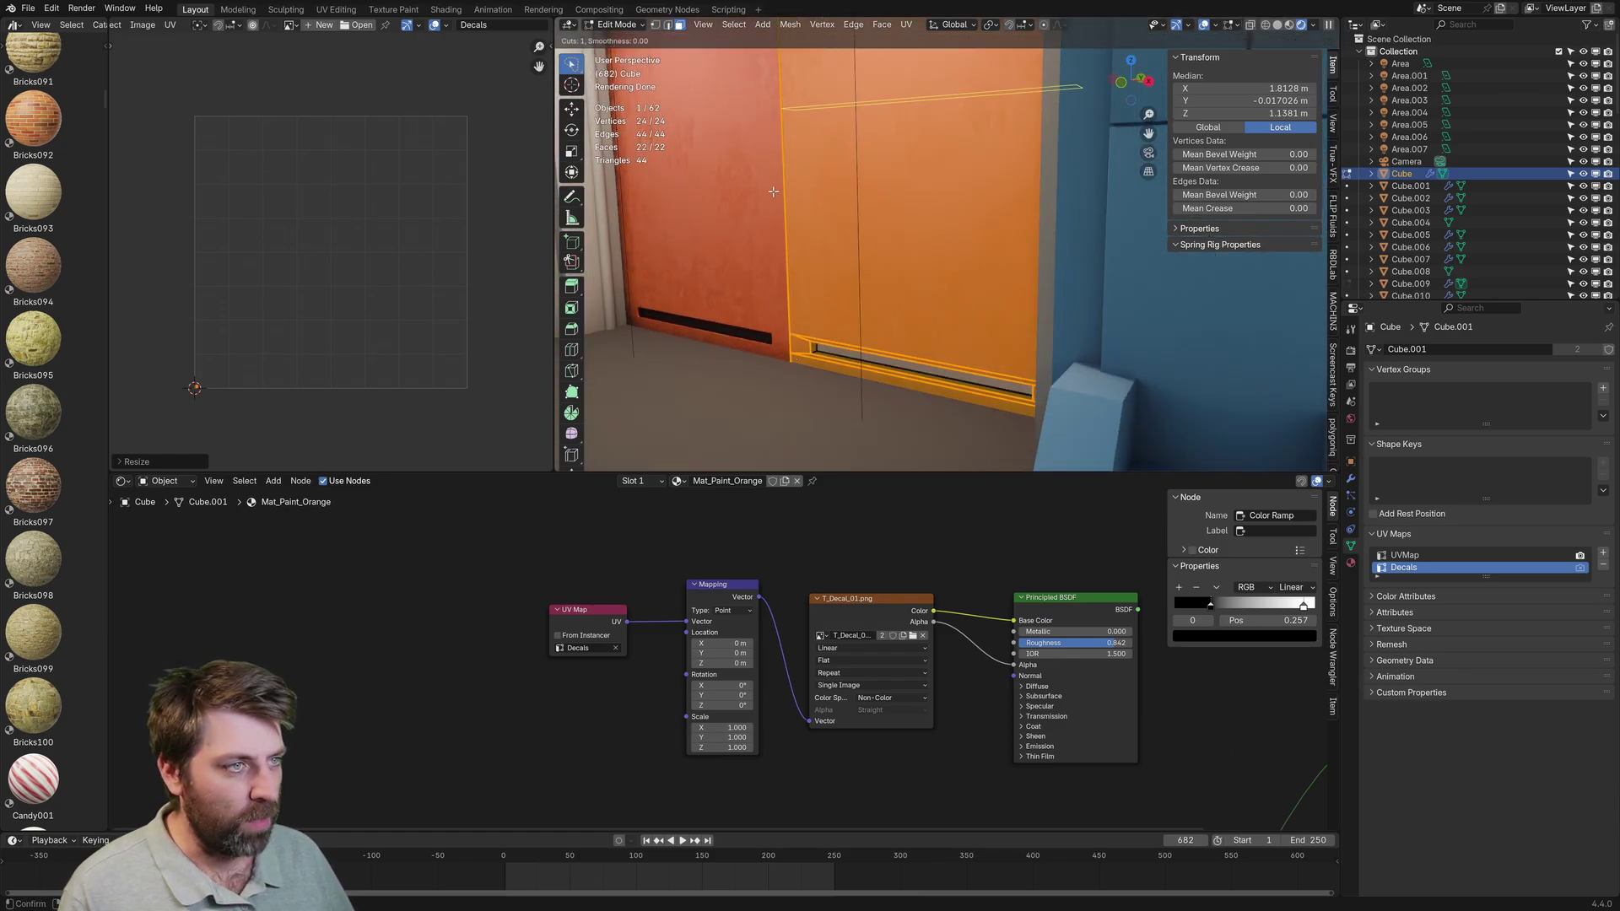
click(773, 191)
click(778, 398)
key(ctrl+r)
click(792, 221)
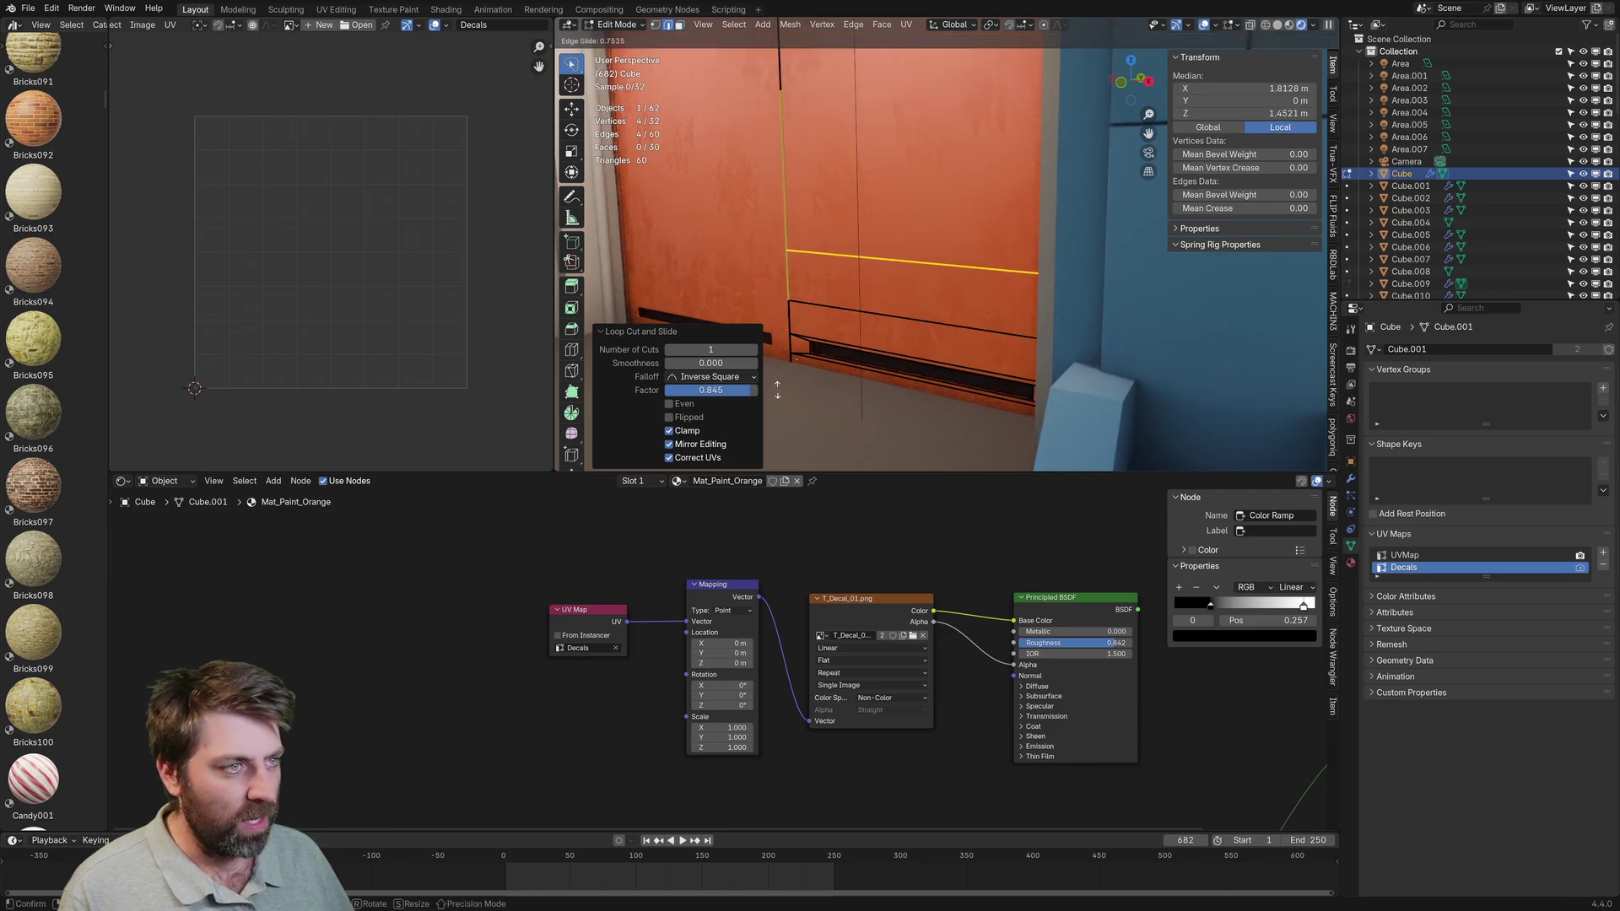
click(778, 406)
- Add a centred vertical loop cut to the door and bevel it outward until its two edges sit near the door's sides
key(ctrl+r)
click(919, 320)
right_click(919, 320)
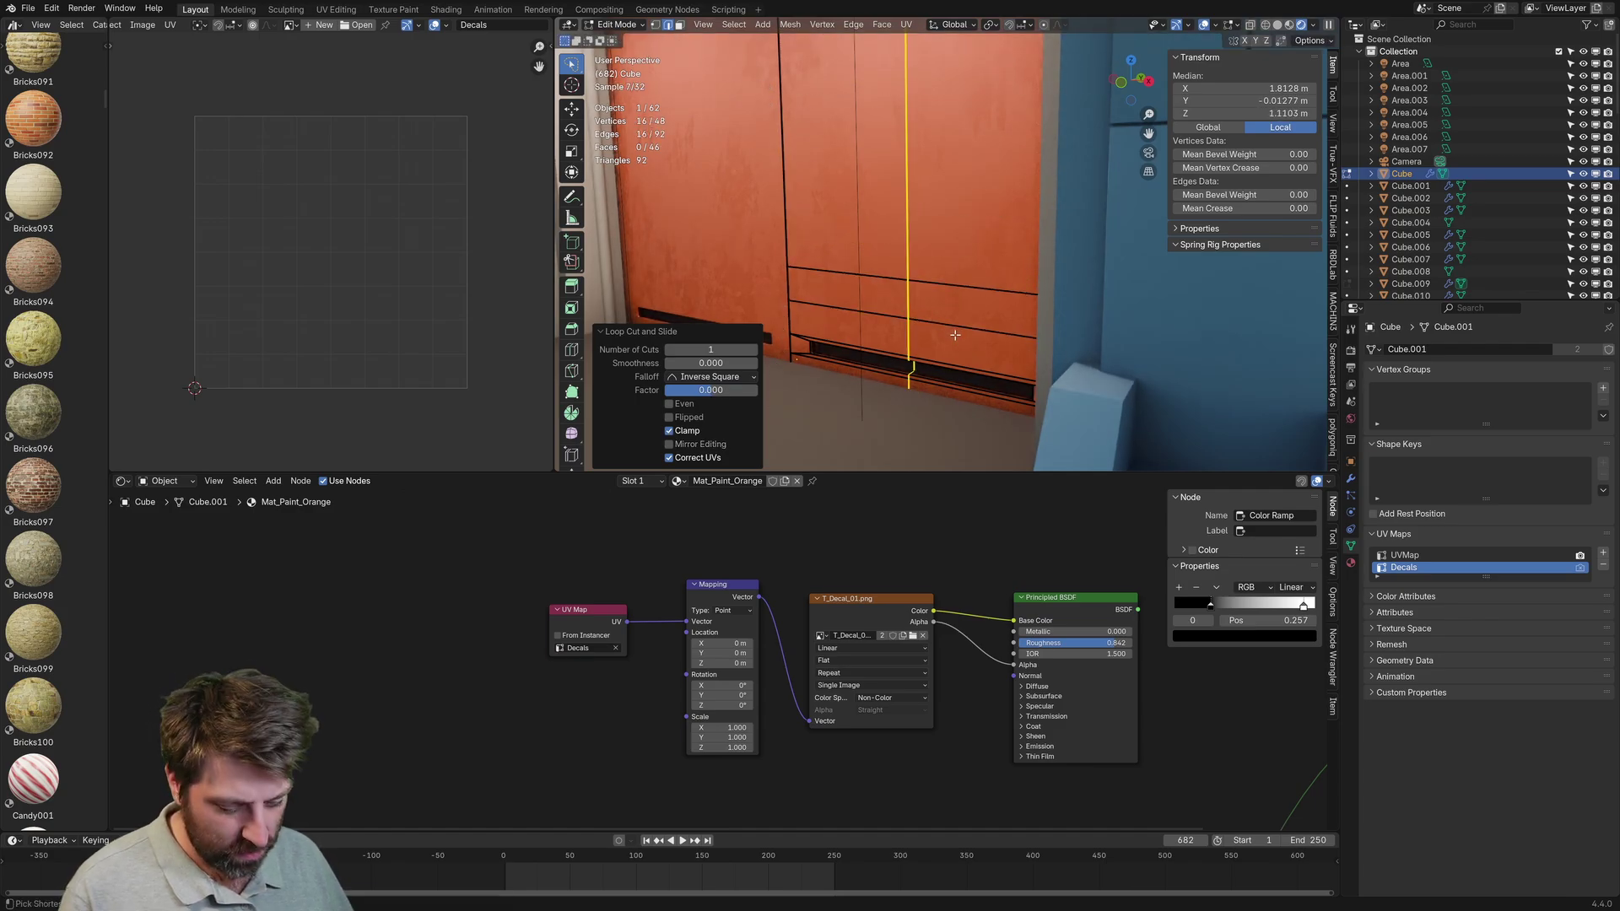
key(ctrl+b)
click(1065, 354)
- Select the long rectangular face above the door's slot and unwrap it with the Angle Based method
key(3)
click(920, 306)
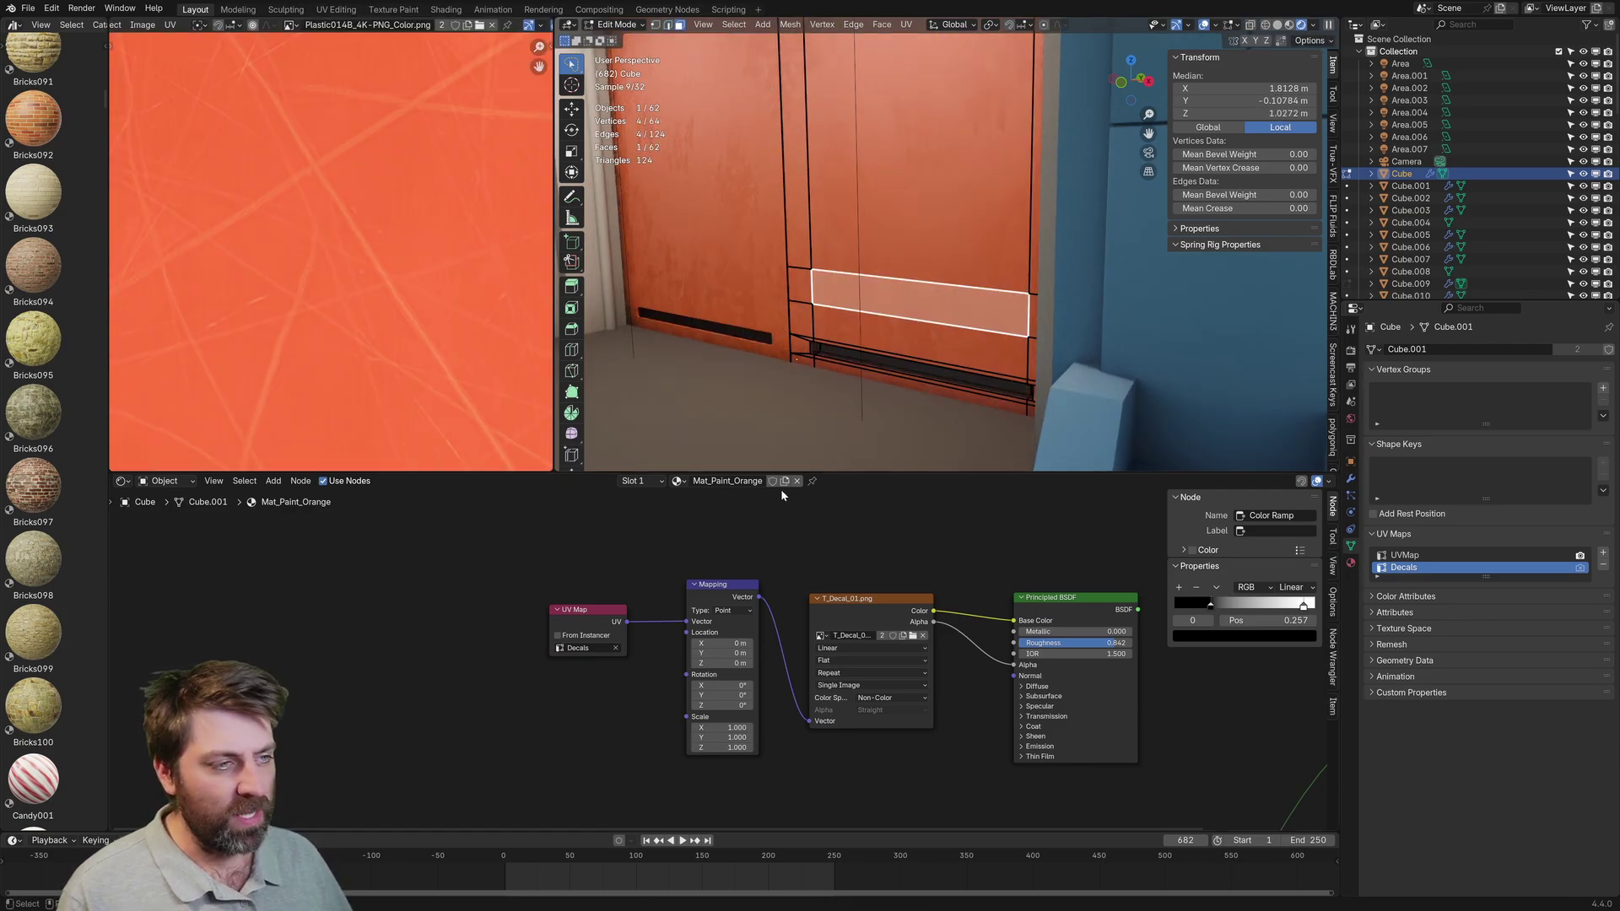
key(Home)
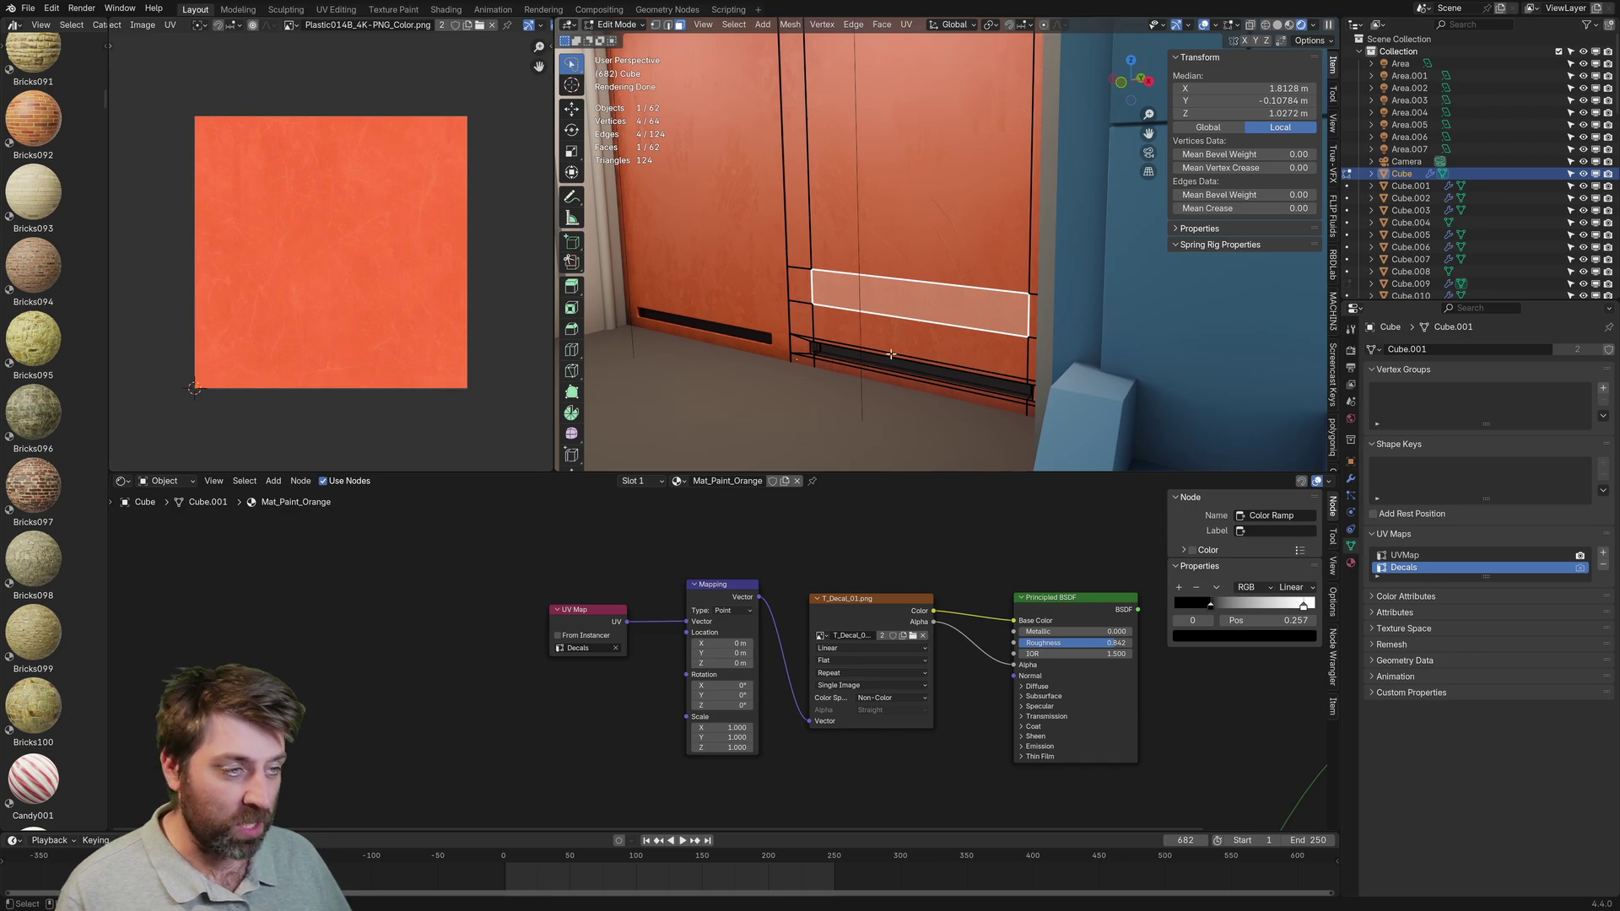
key(u)
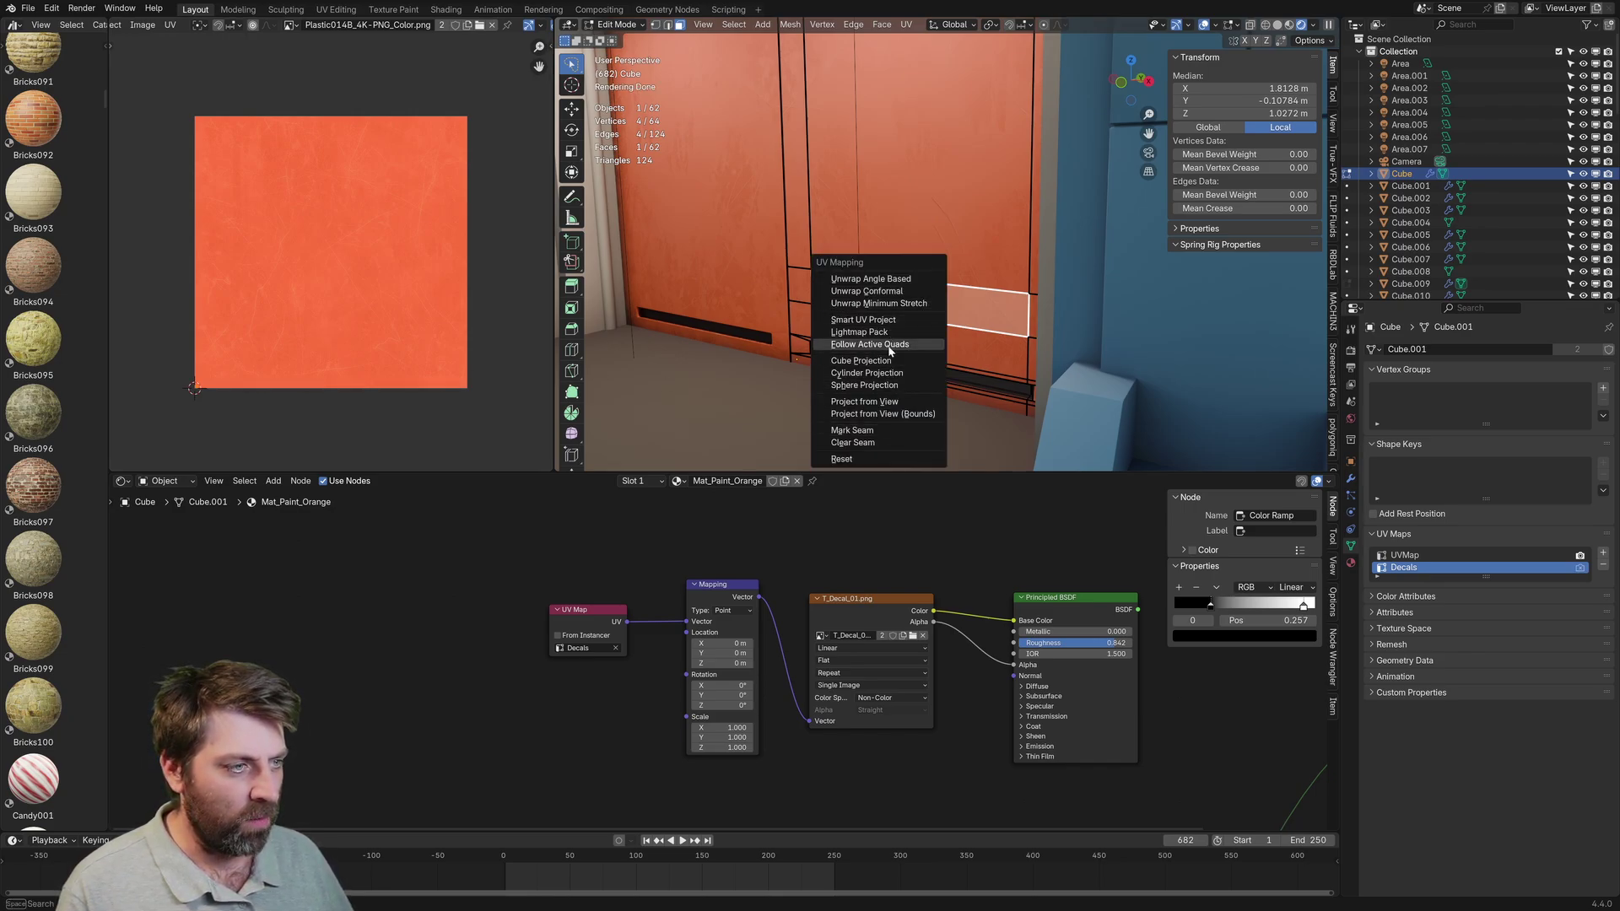
click(870, 278)
- Rotate the face's UV island 90 degrees so it lies horizontally and move it inside the image area
text(a)
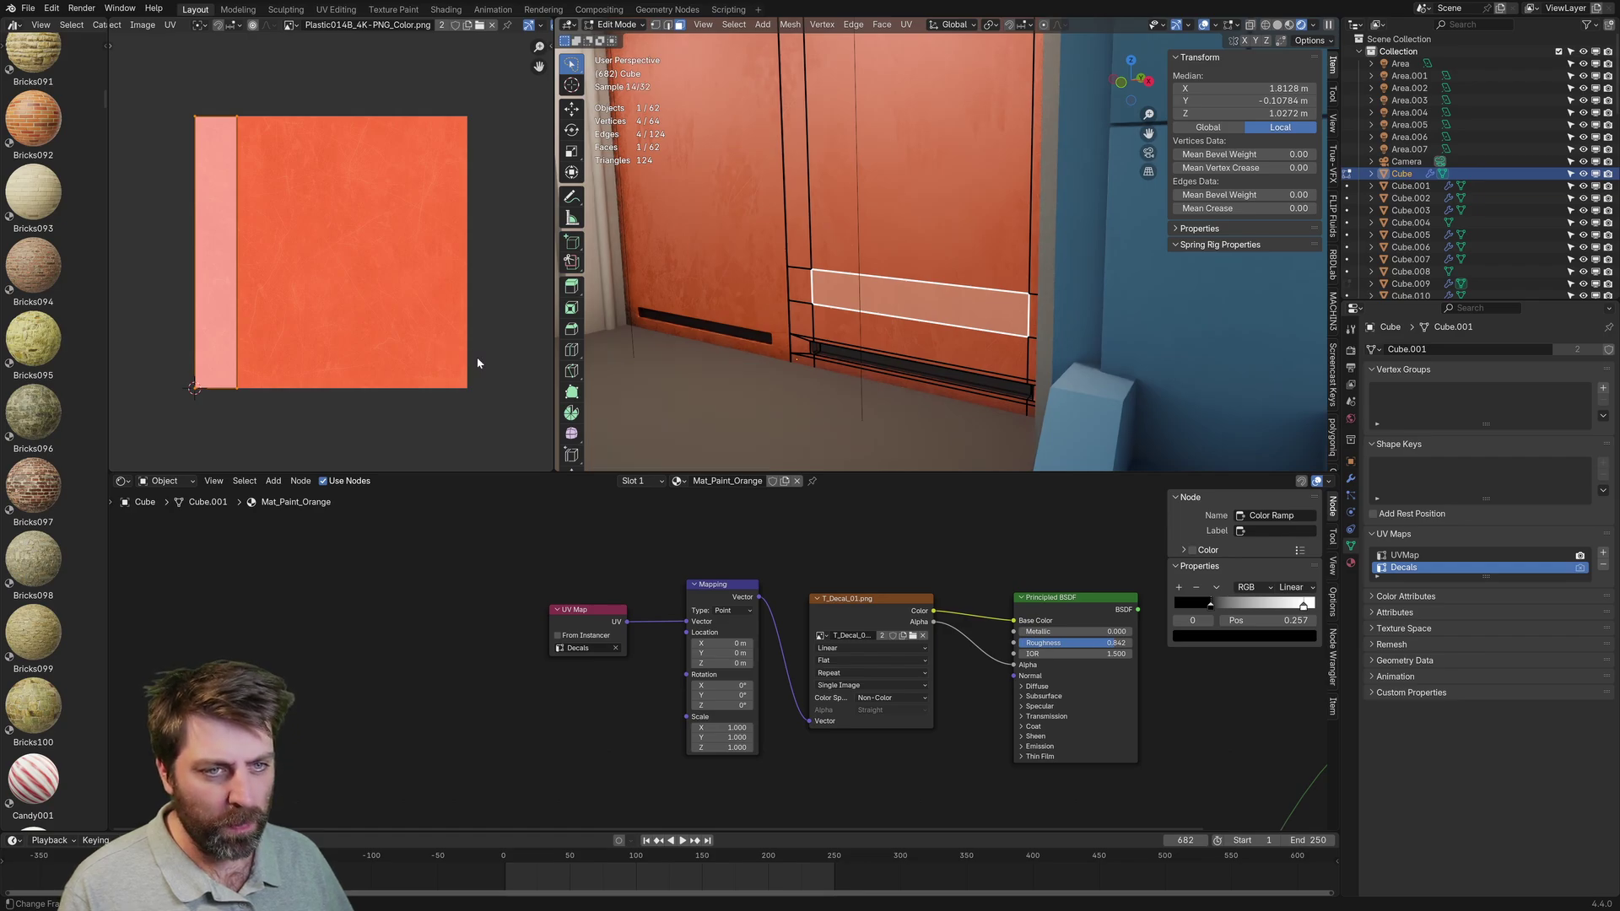
text(r90)
key(Return)
key(g)
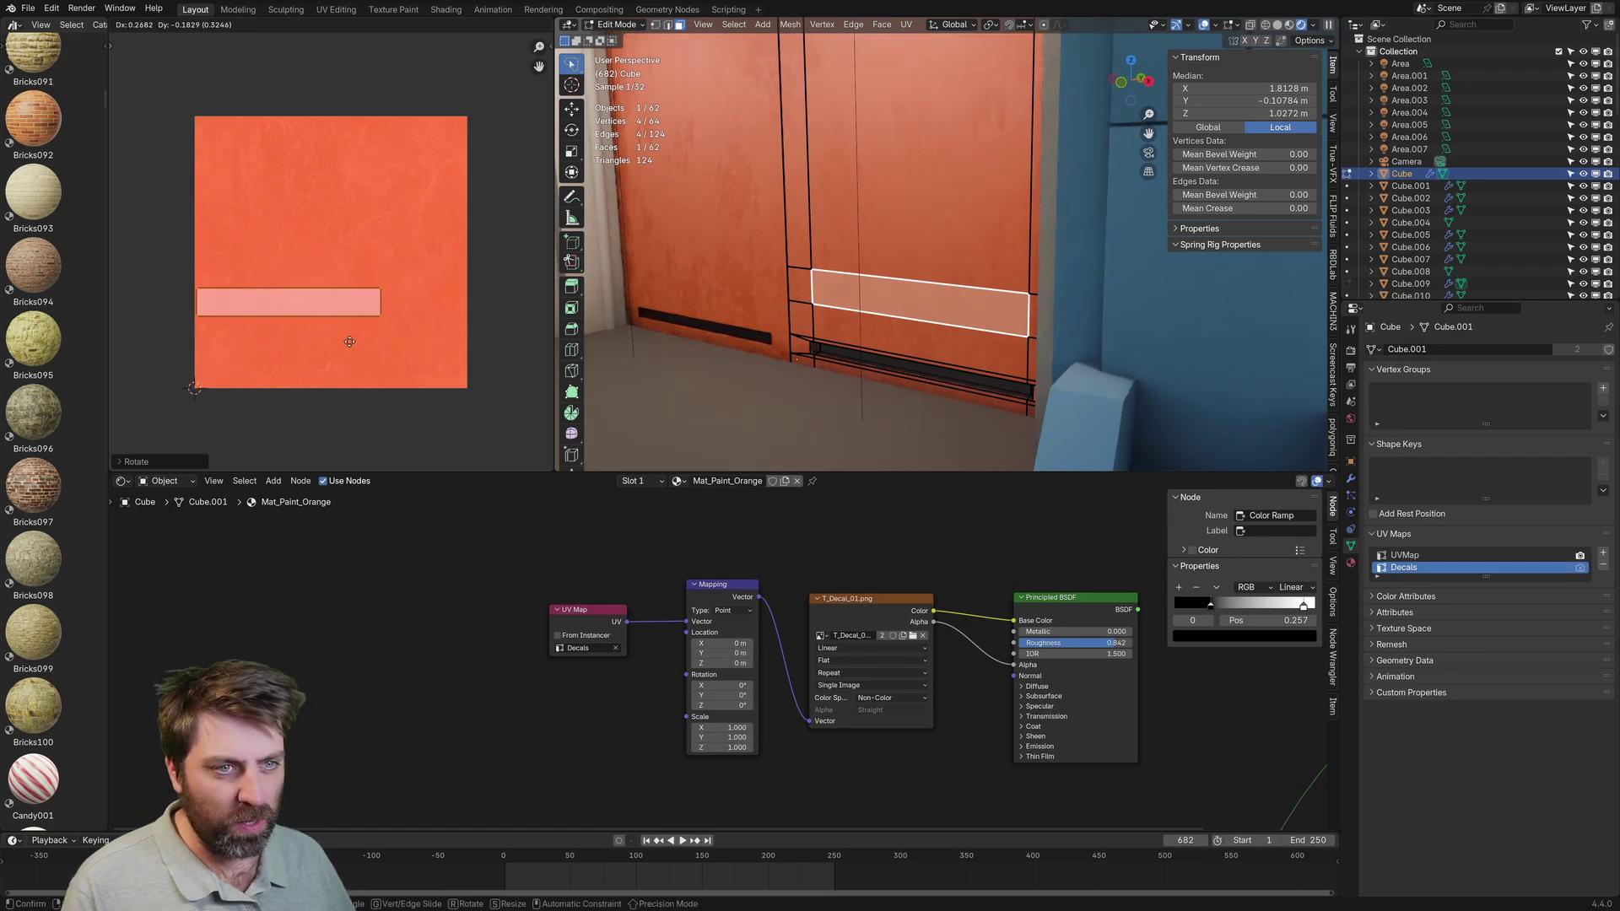
click(378, 321)
- Display the T_Decal_01.png image behind the UVs in the UV Editor
click(288, 25)
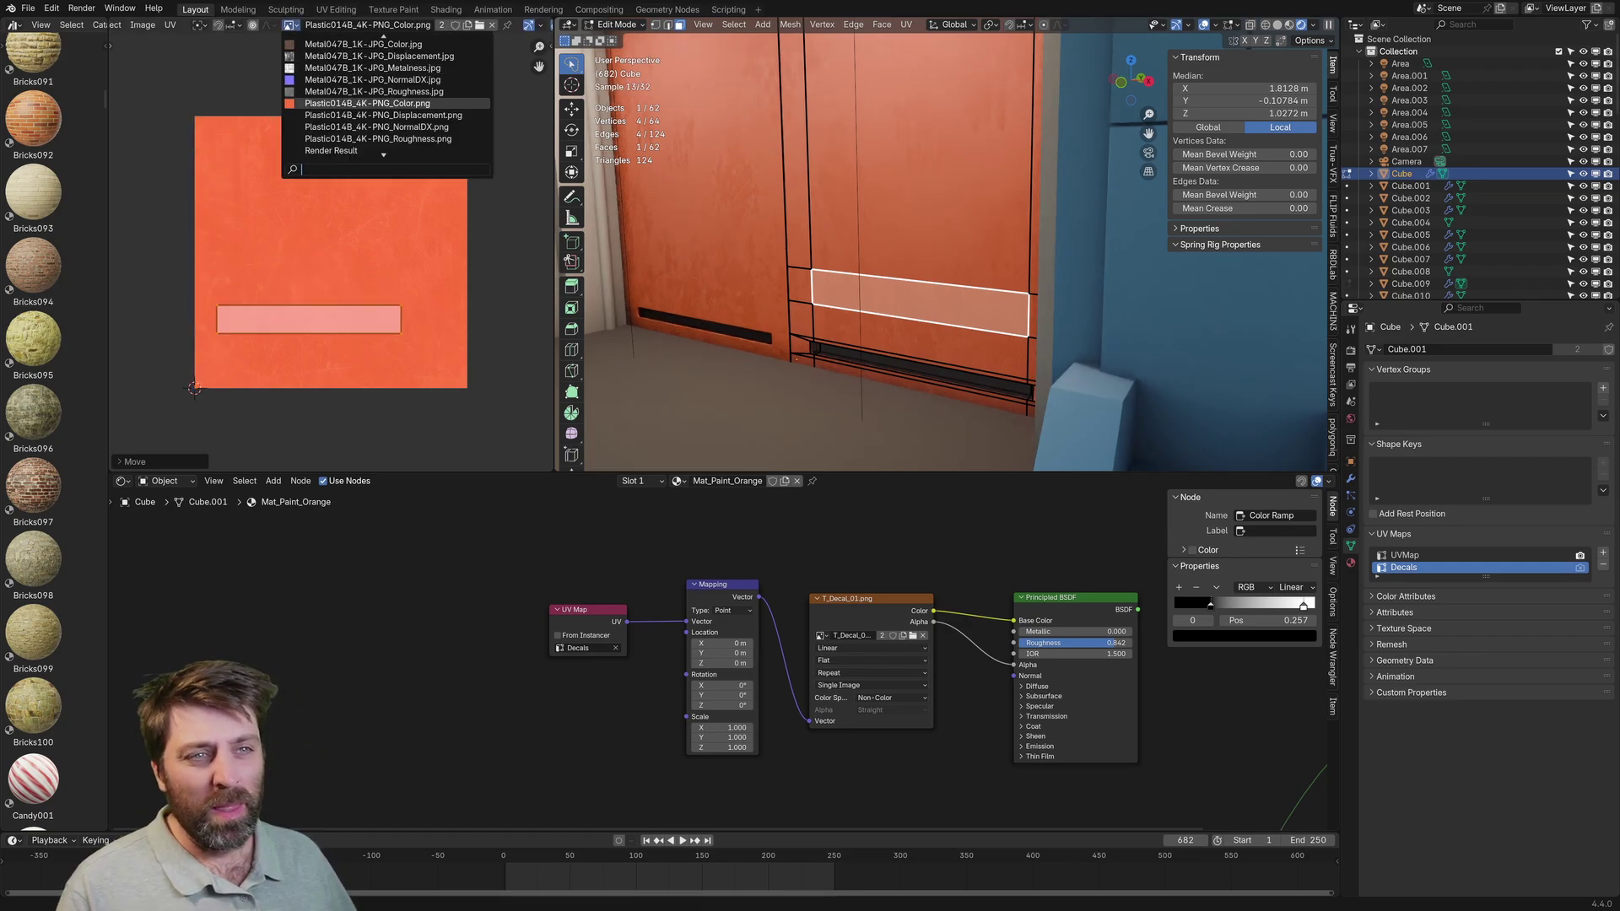
scroll(383, 152, down, 8)
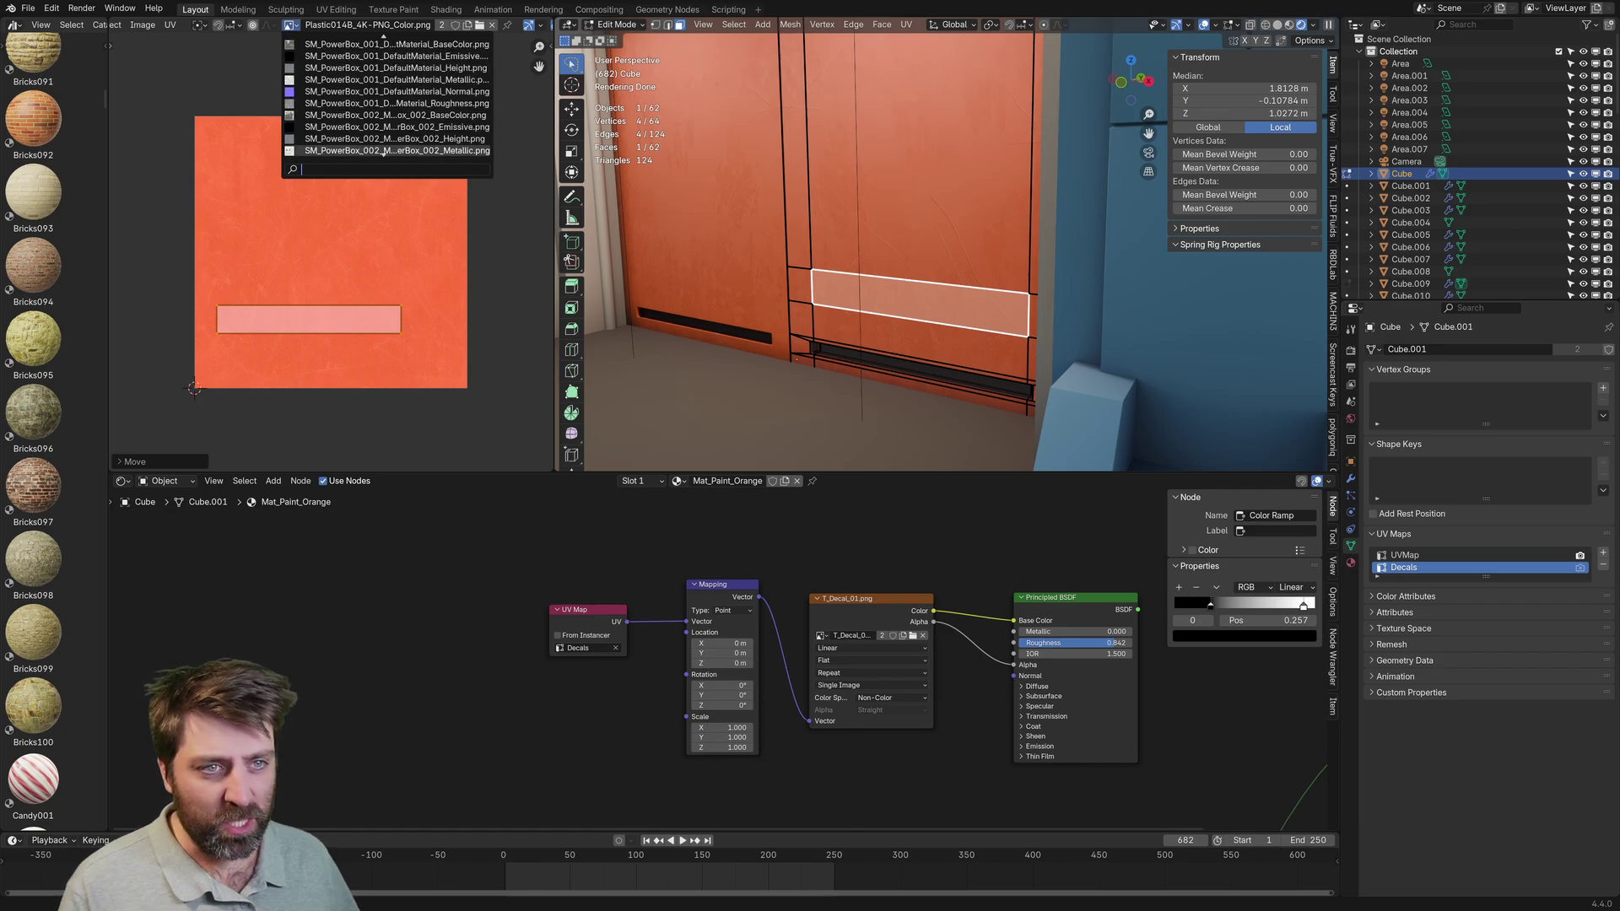
click(383, 44)
scroll(387, 144, up, 2)
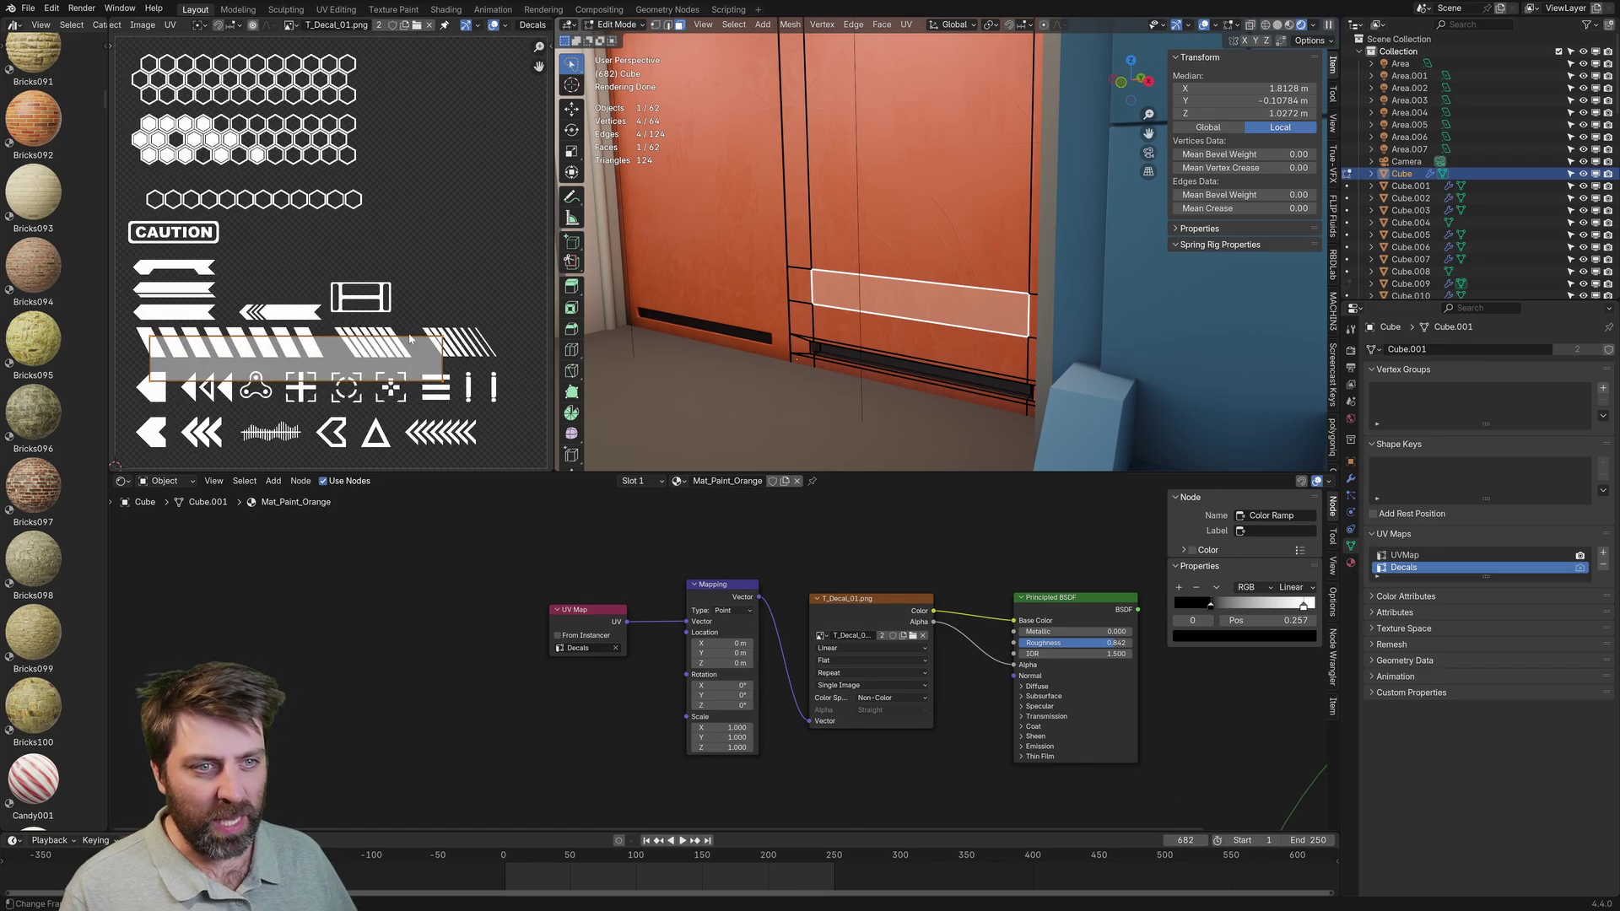
- Scale down the face's UV island and place it over the single-row hexagon strip in the decal sheet
key(g)
click(433, 362)
key(s)
click(408, 362)
key(g)
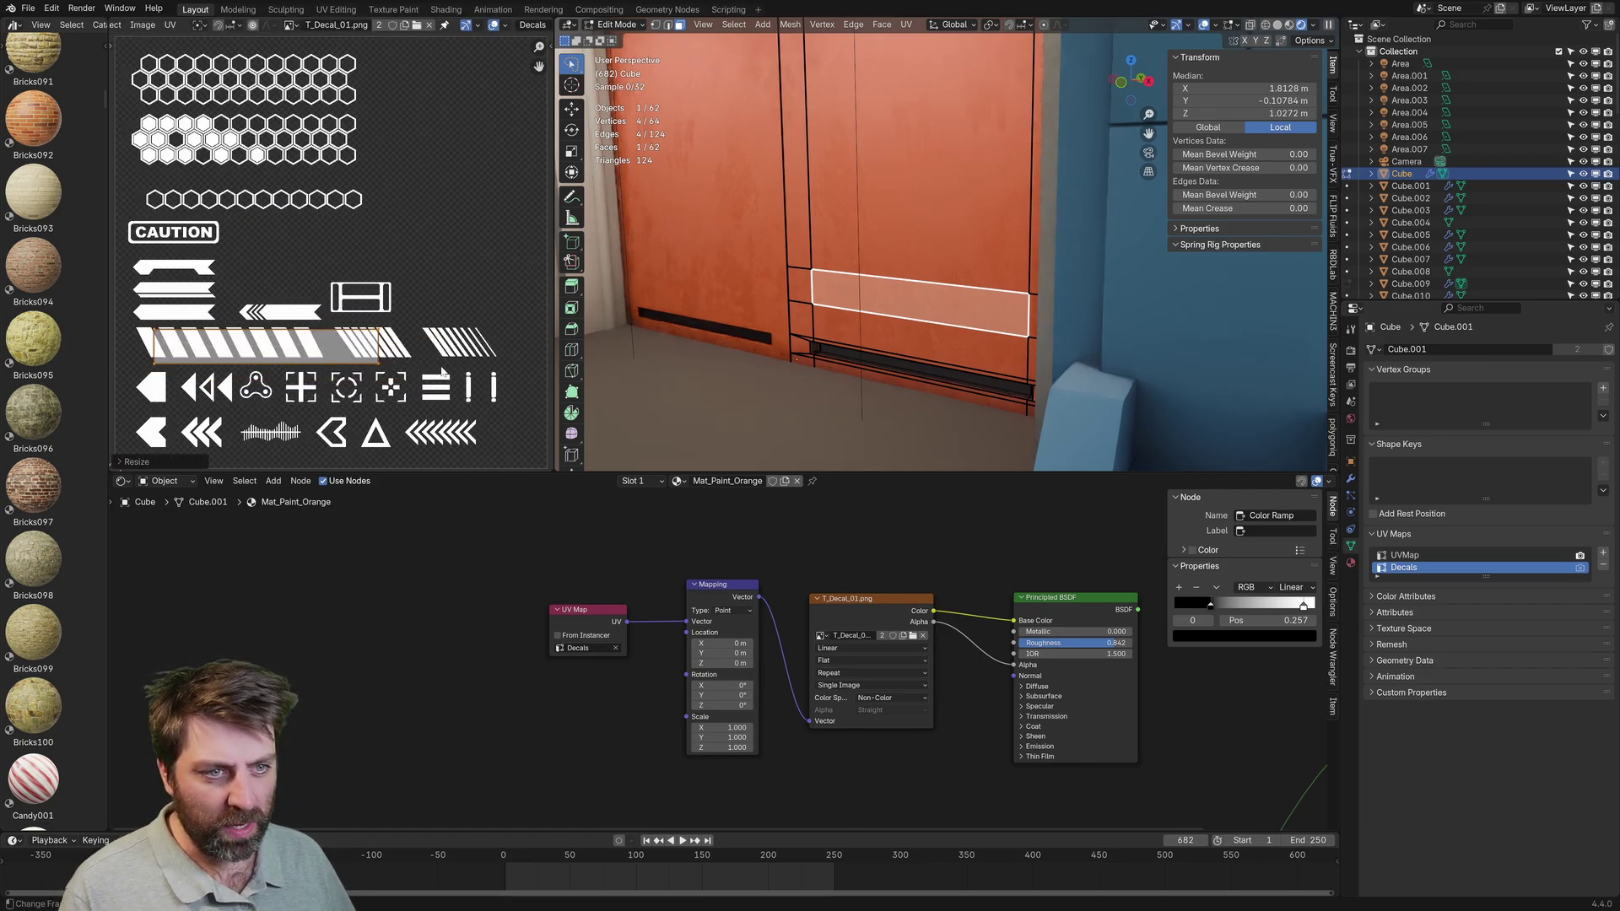
click(403, 217)
- Insert a Mix Shader node into the shader link leading to the Material Output
key(Home)
key(shift+a)
text(mix)
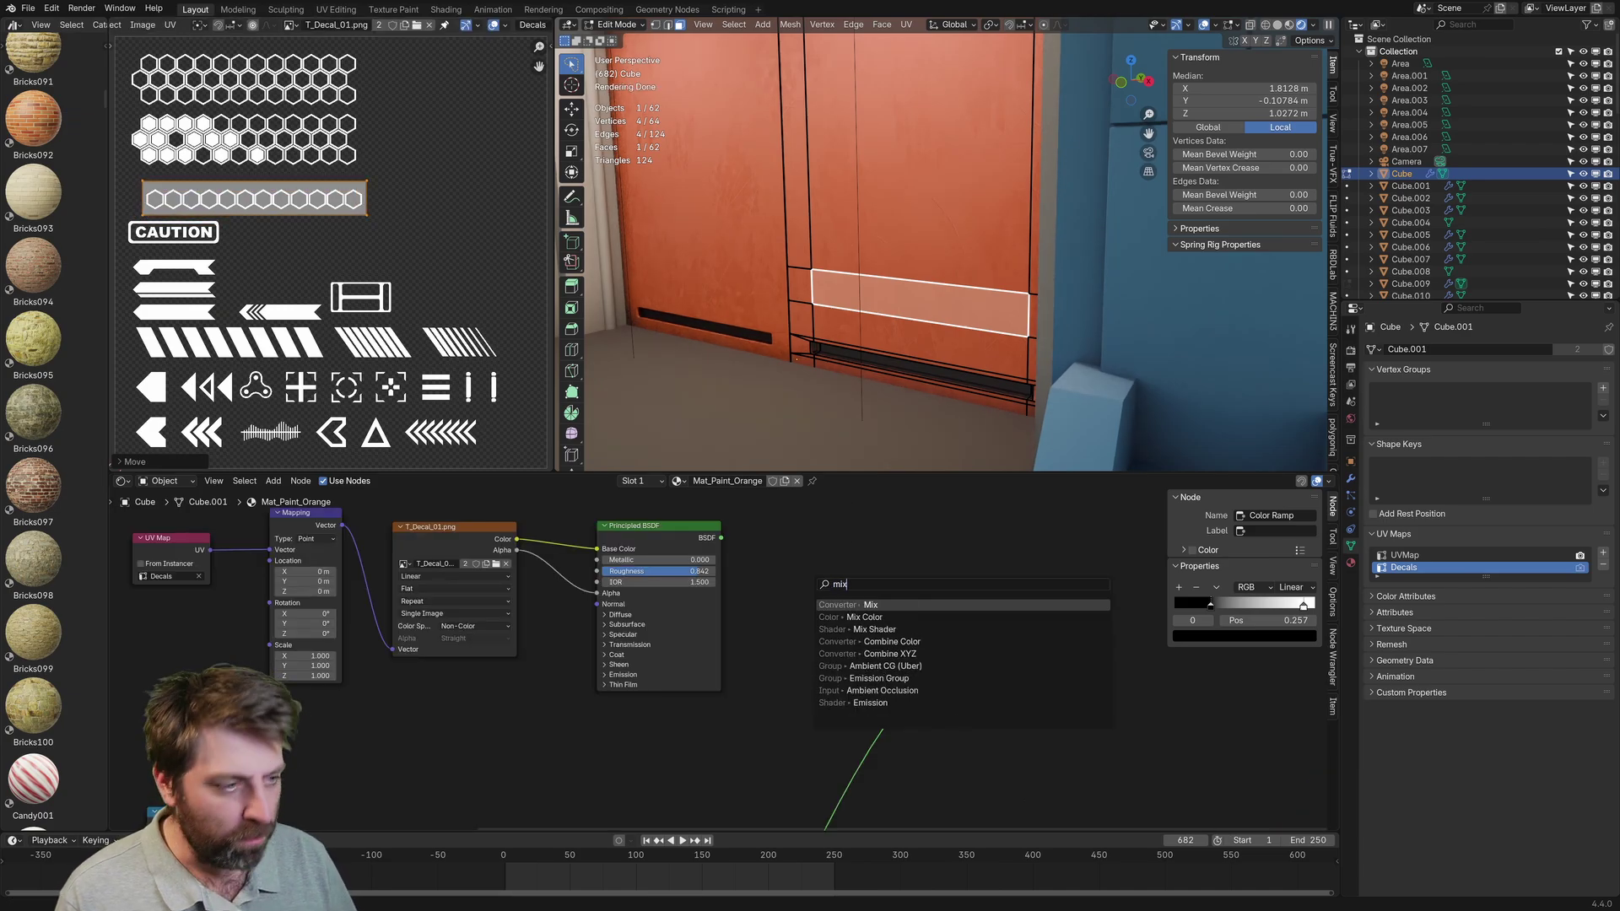
key(Down)
key(Down)
key(Return)
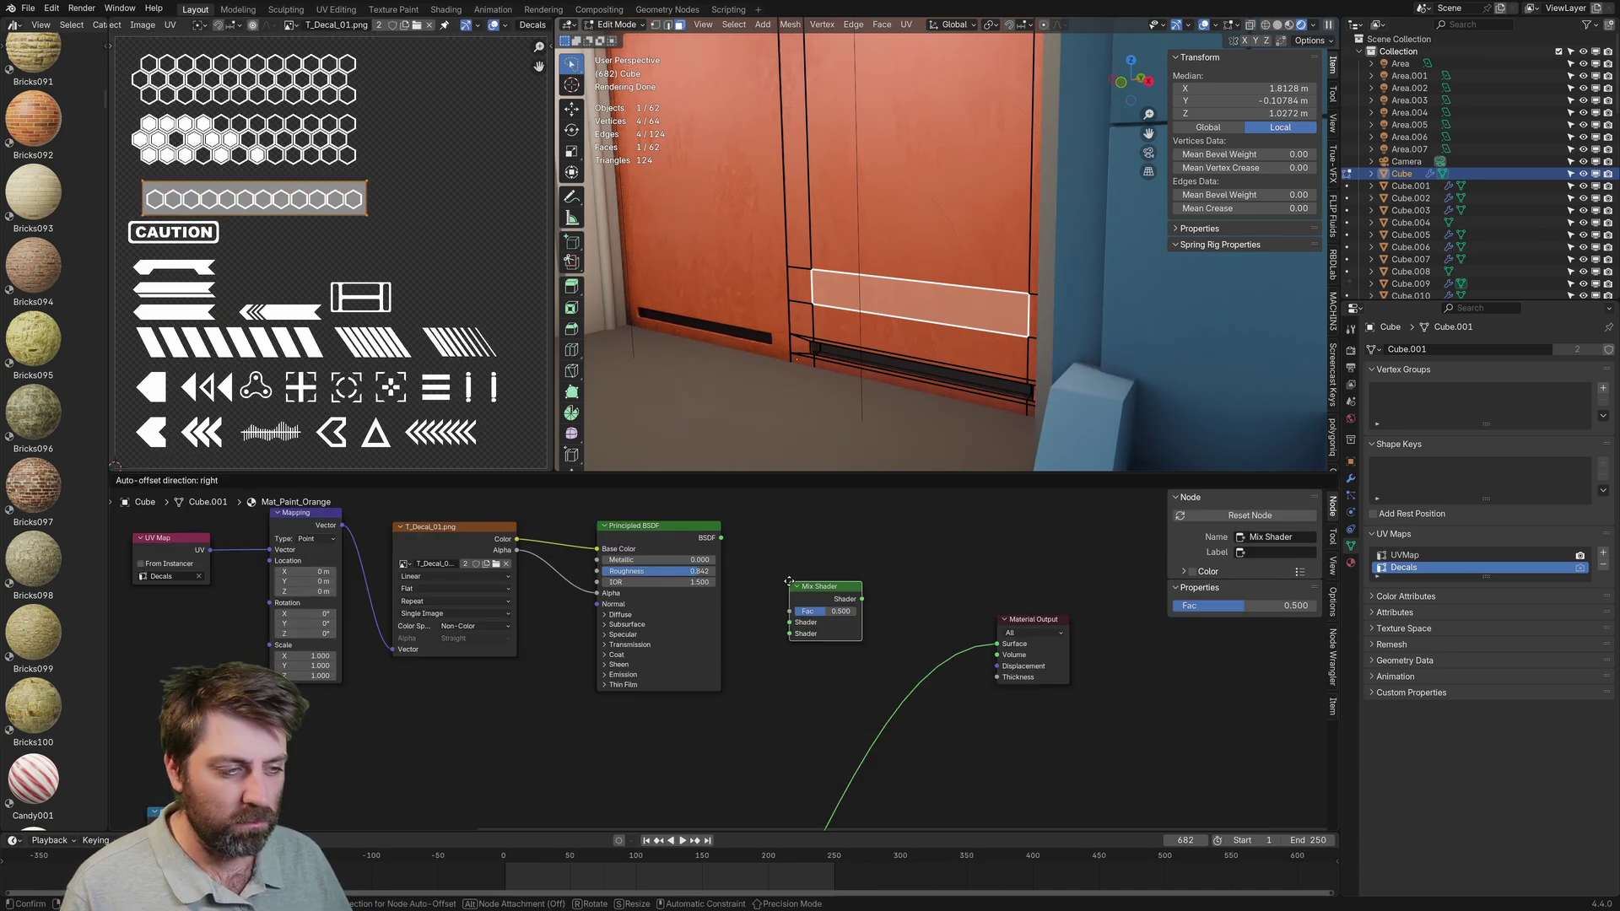
click(872, 626)
- Connect the decal's Principled BSDF to the Mix Shader and the decal image's Alpha to its Fac, and view the deselected door
mouse_move(722, 538)
mouse_down()
mouse_move(873, 678)
mouse_move(879, 655)
mouse_move(942, 654)
mouse_move(879, 655)
mouse_up()
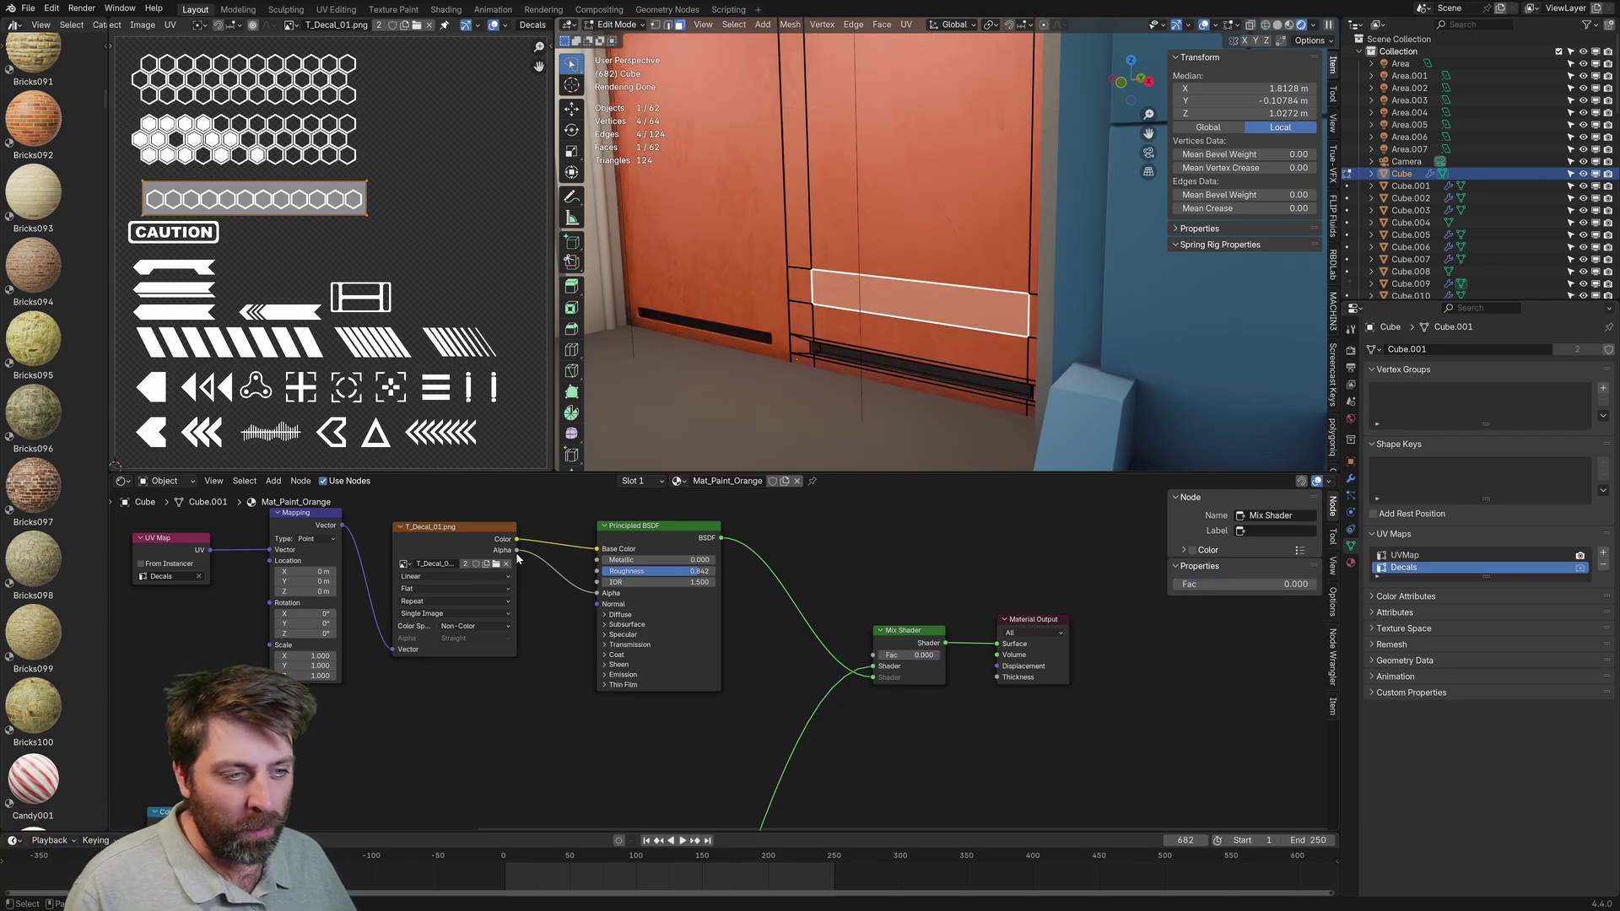
drag(517, 551, 873, 655)
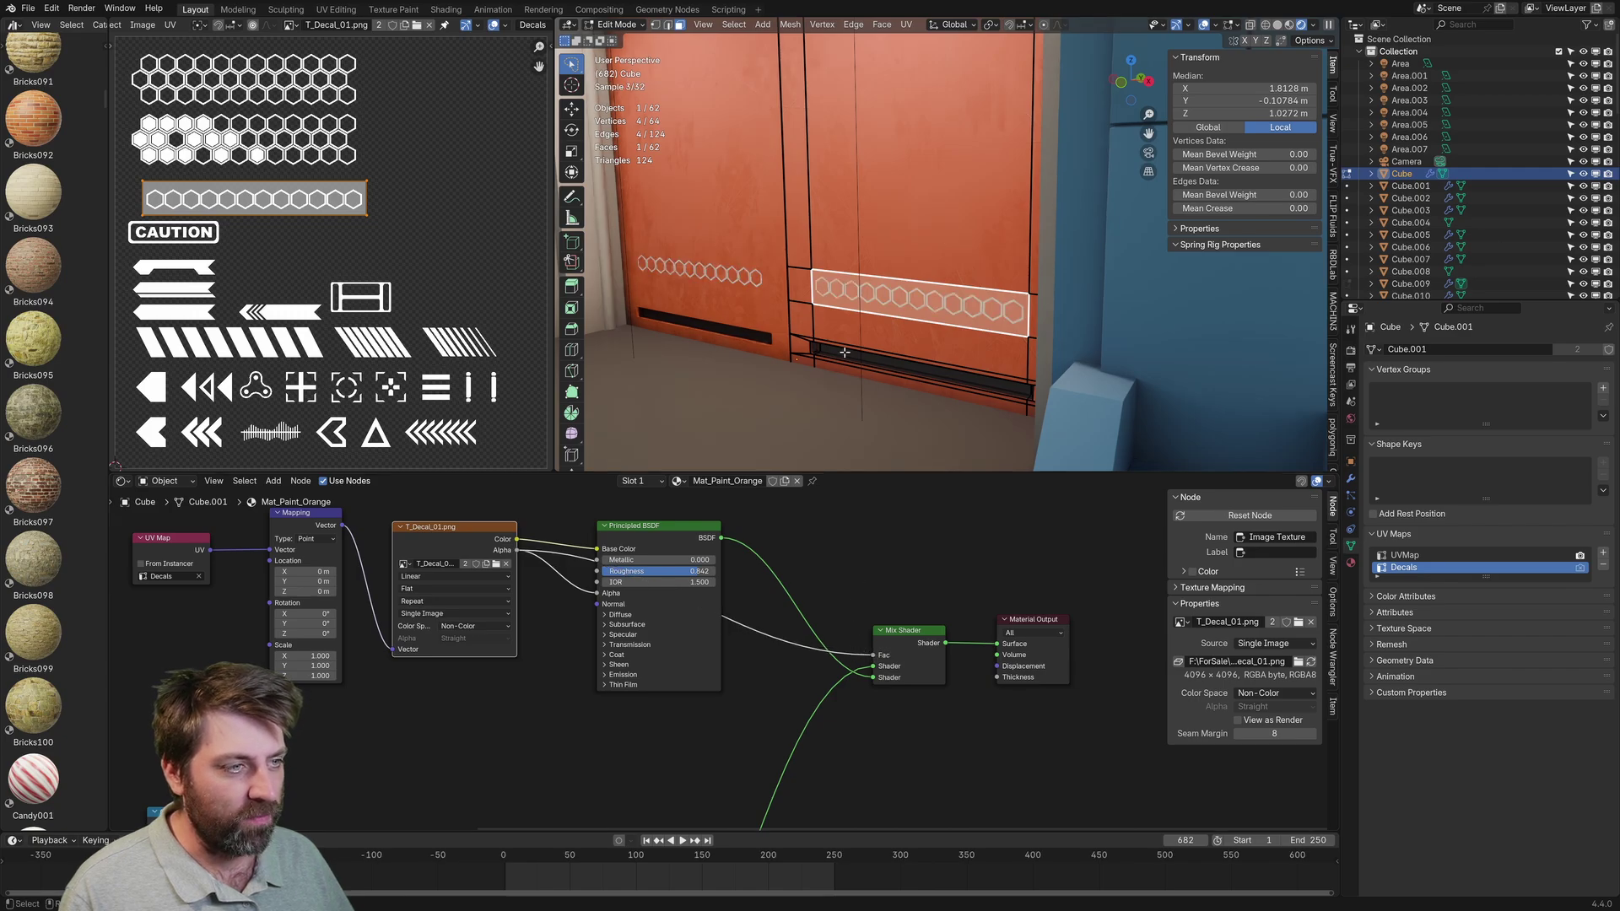
mouse_move(886, 379)
middle_down()
mouse_move(847, 378)
mouse_move(914, 392)
middle_up()
key(alt+a)
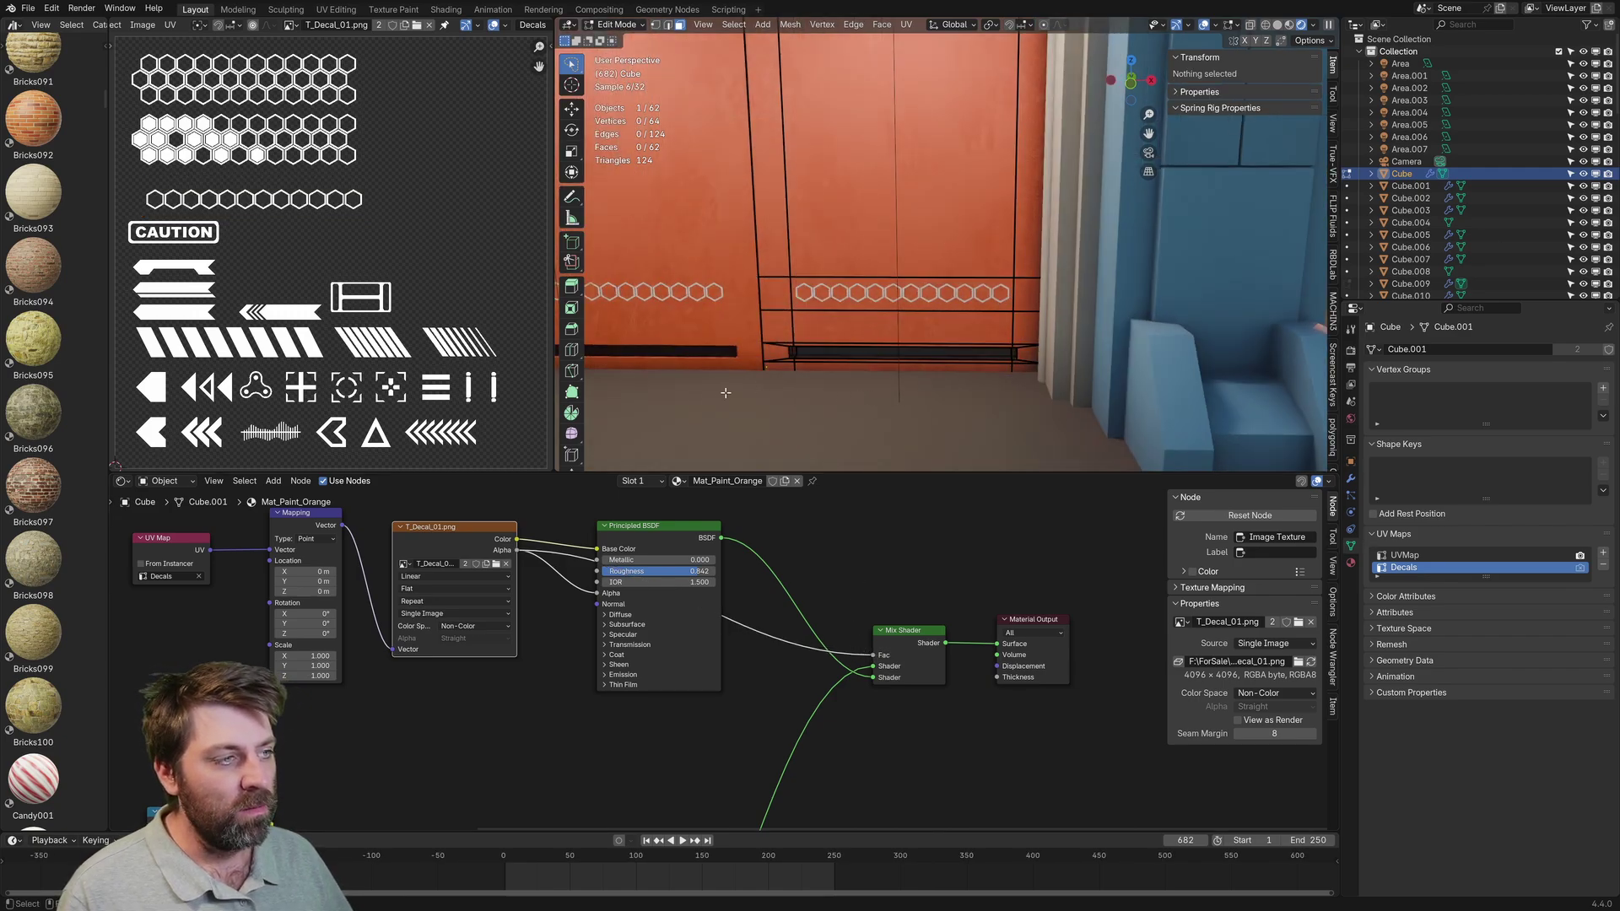
middle_drag(726, 392, 757, 314)
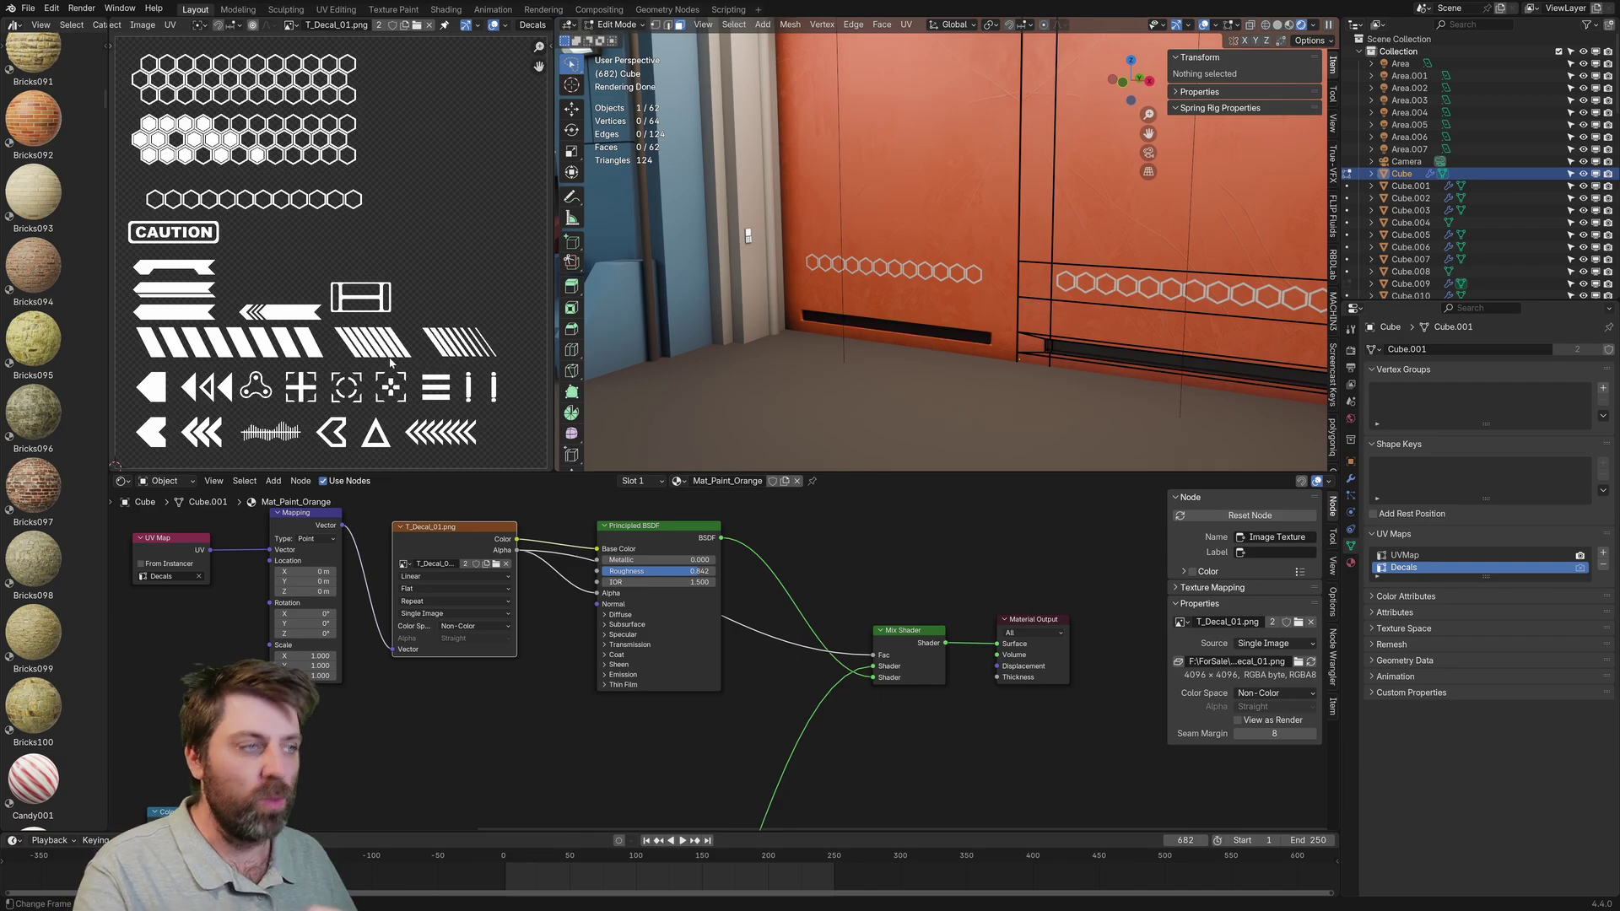
- Move the decal face's UVs onto the diagonal stripes, narrow them along X to fit the middle stripe group, and return to Object Mode
click(1076, 320)
key(g)
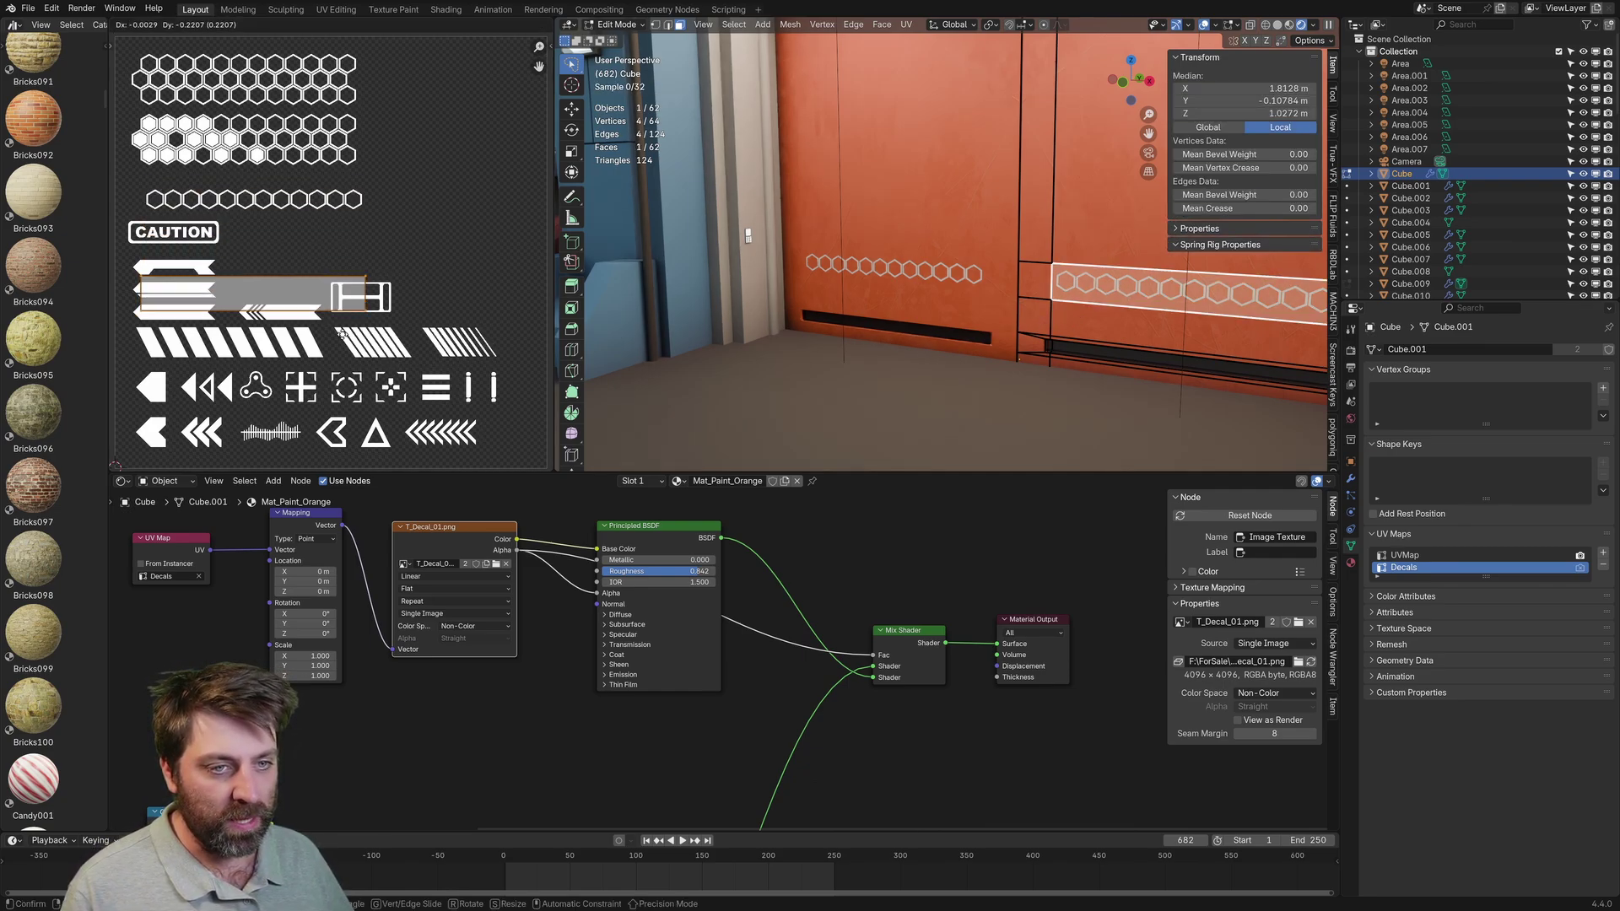
click(472, 376)
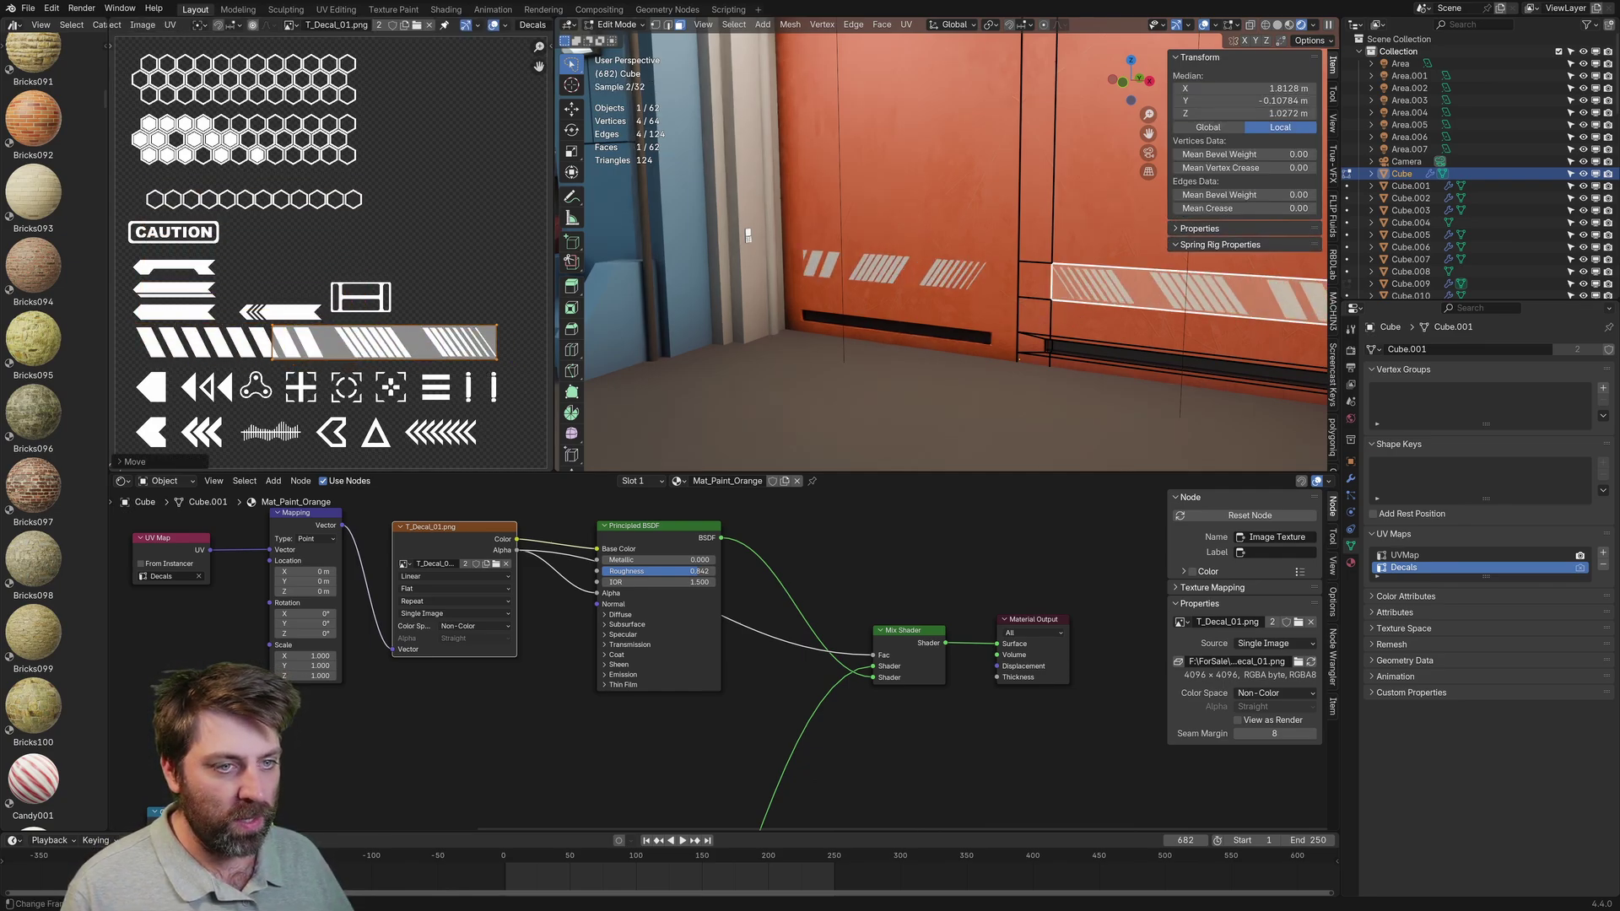
key(s)
key(x)
click(420, 357)
key(g)
click(410, 357)
key(Tab)
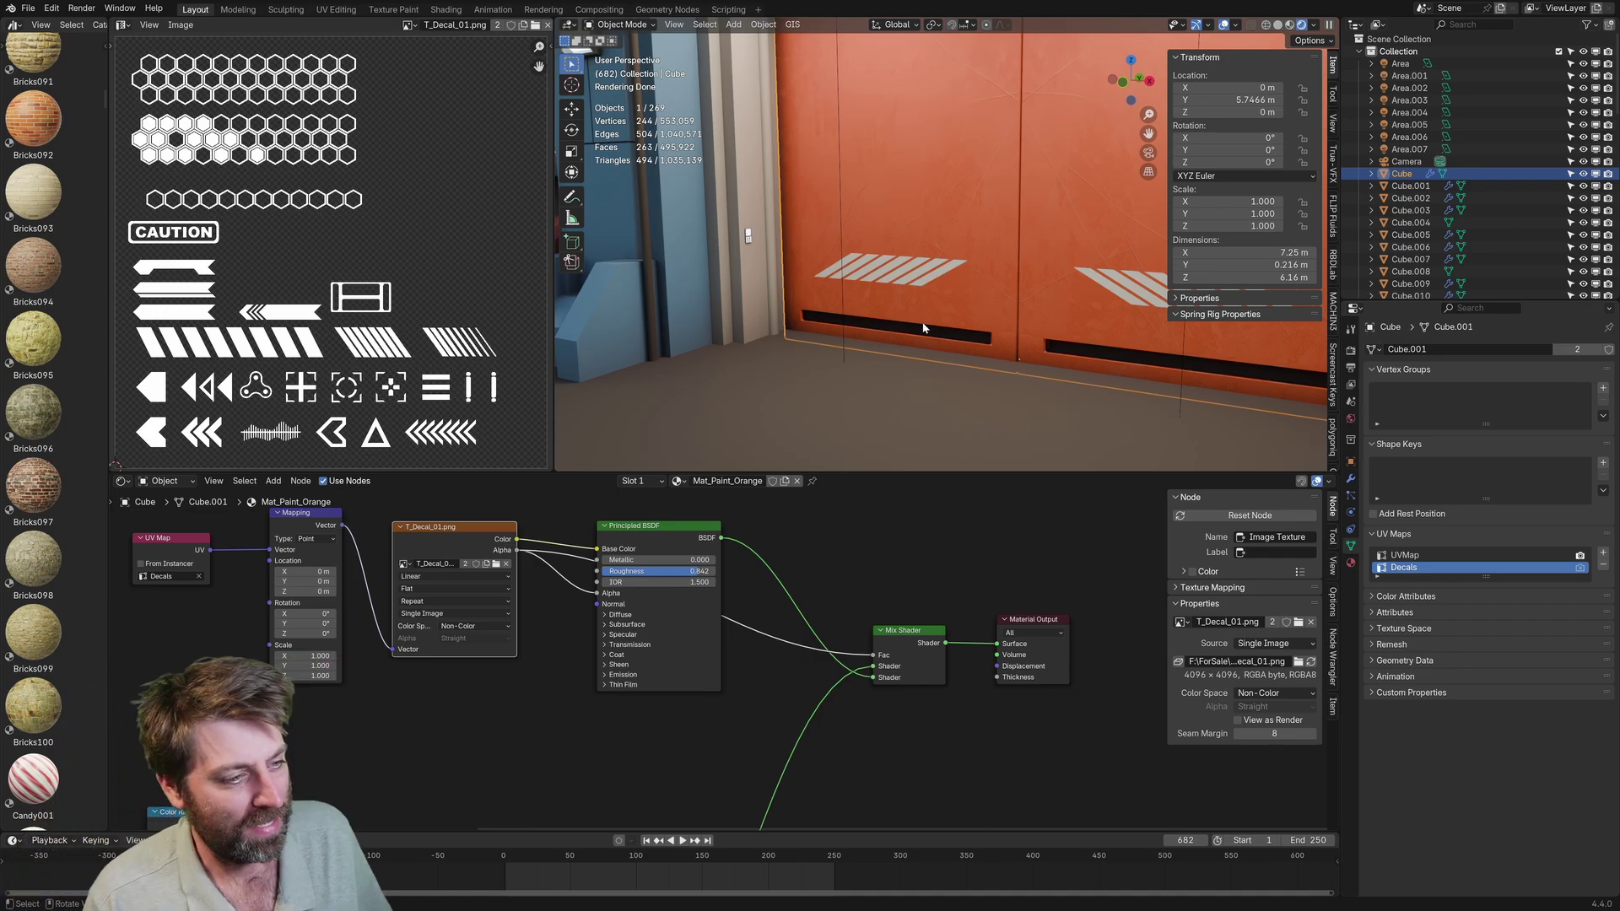
middle_drag(991, 374, 1120, 356)
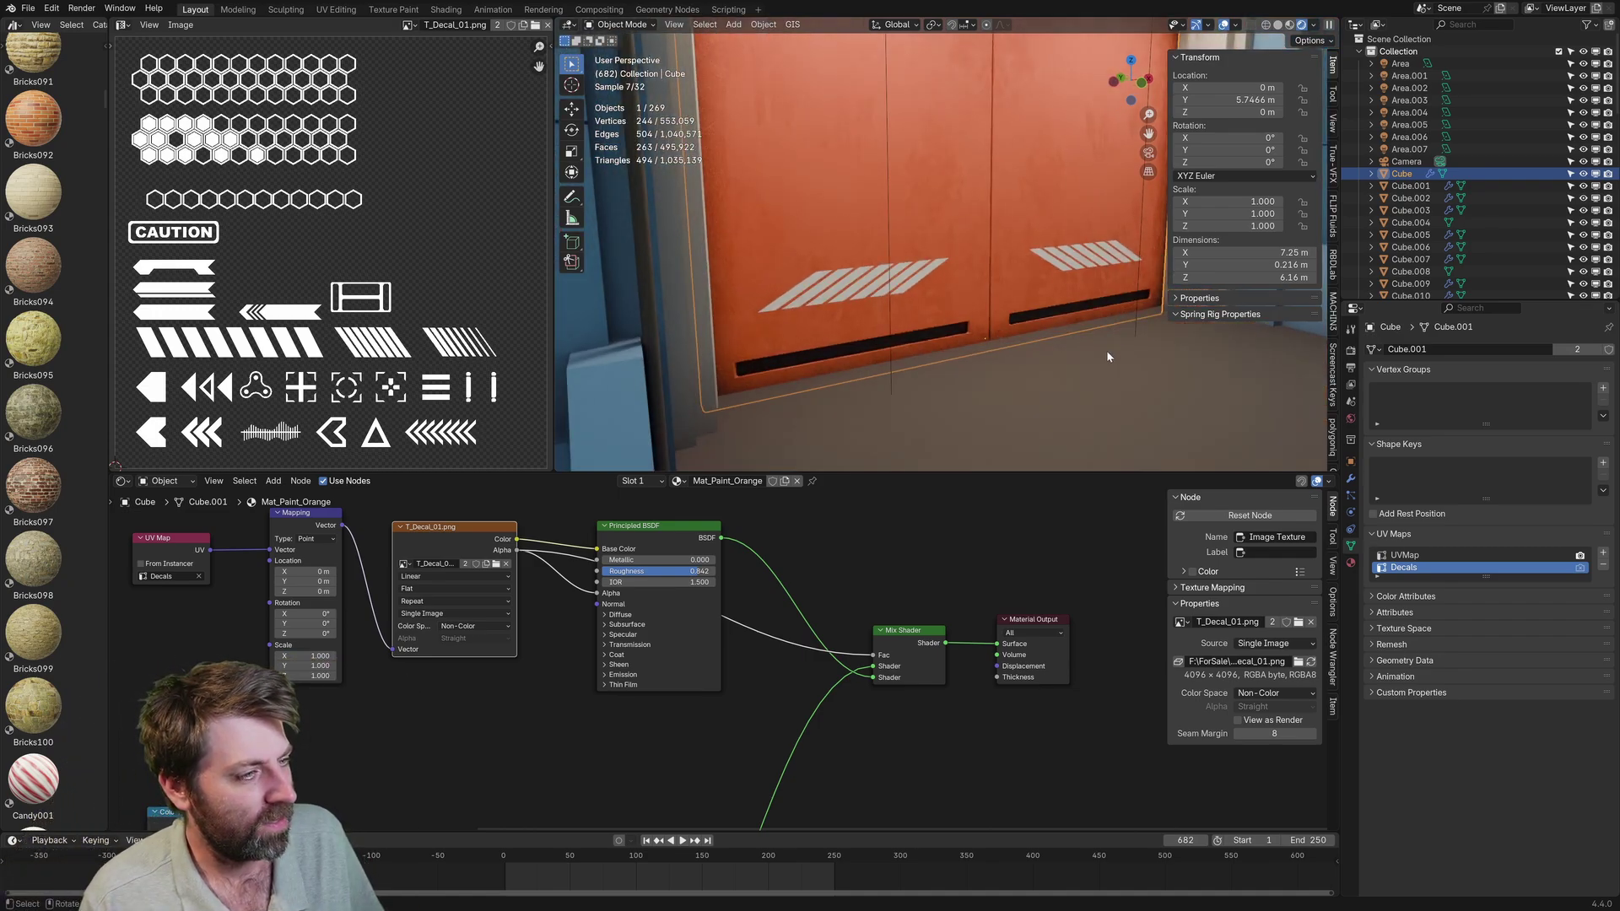